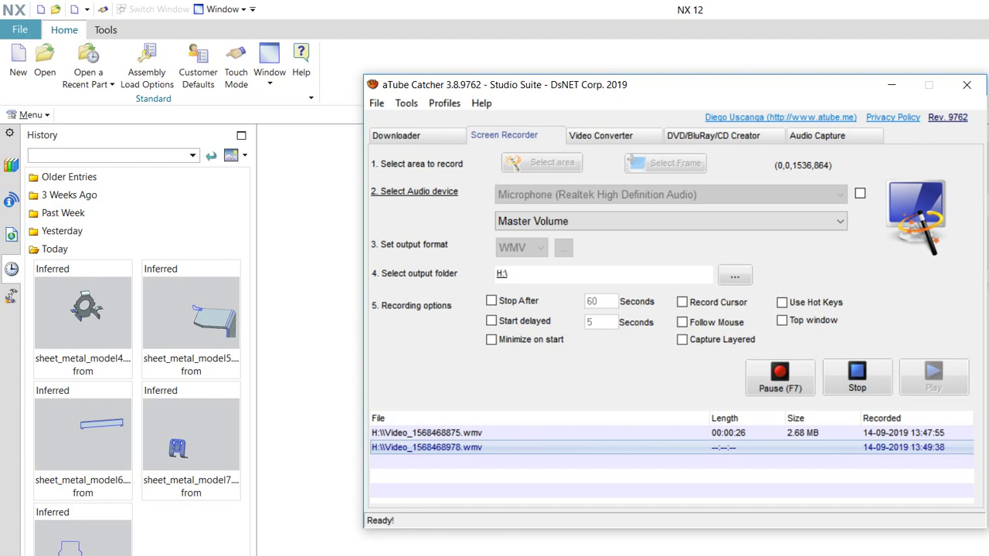
- Clear the recording tool window and start a new file from the Assembly template
click(891, 85)
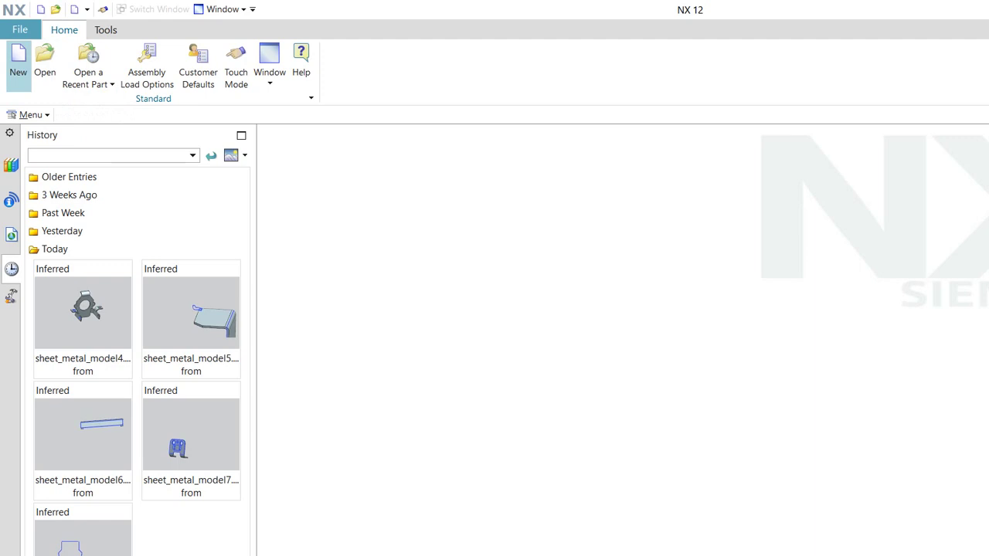
click(17, 66)
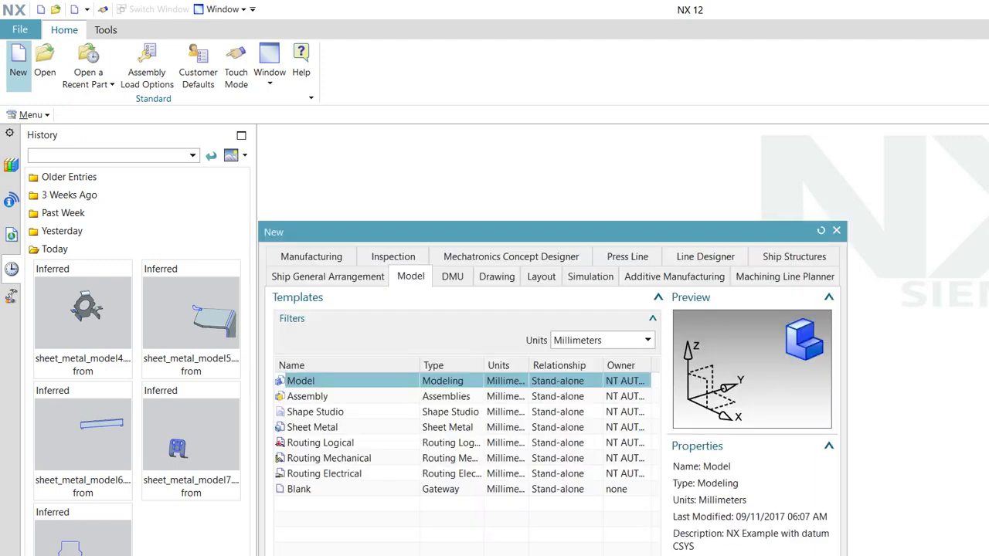
click(307, 396)
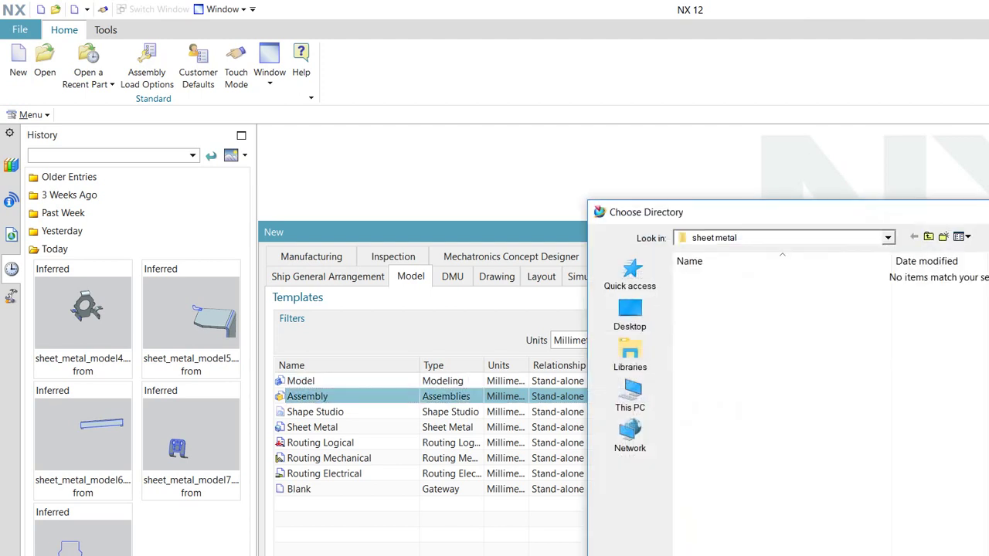
- Set the new file's folder to F:\DESIGN\TVS-HARITA\components\plummer block
click(629, 355)
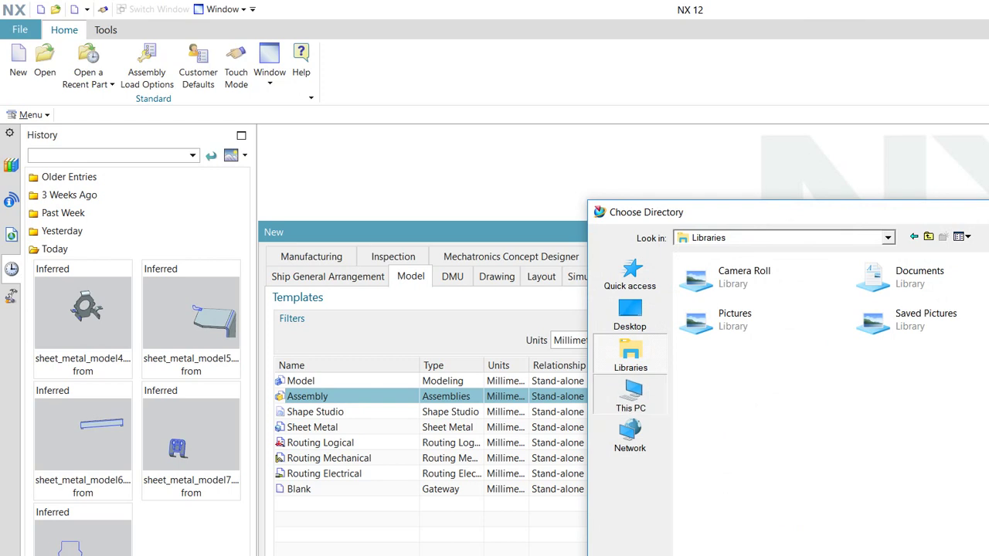
click(630, 396)
double_click(753, 479)
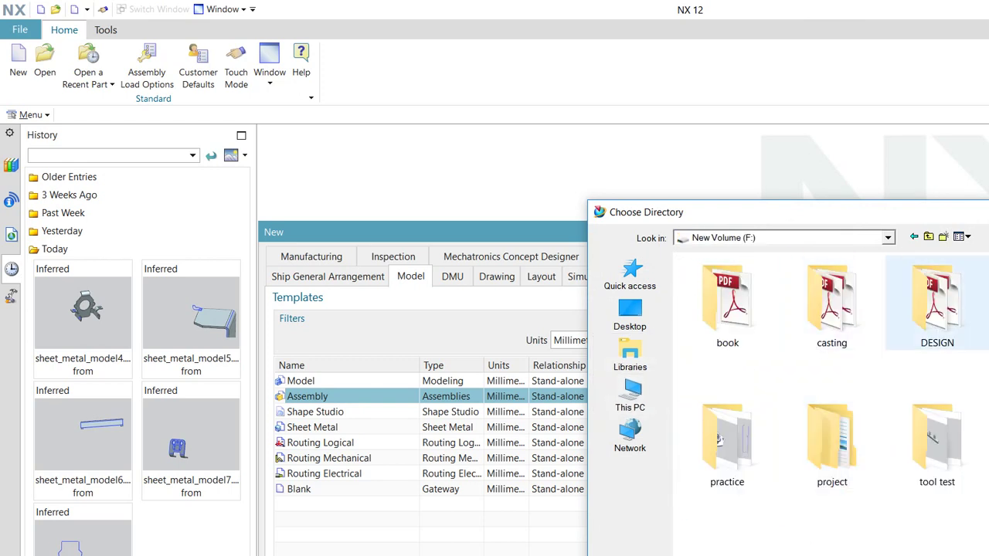
double_click(937, 309)
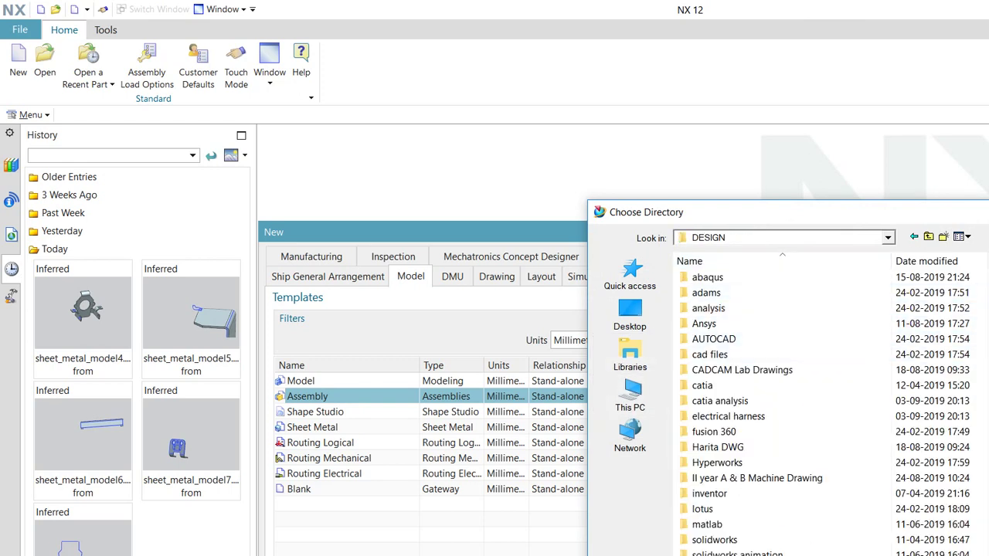
click(927, 236)
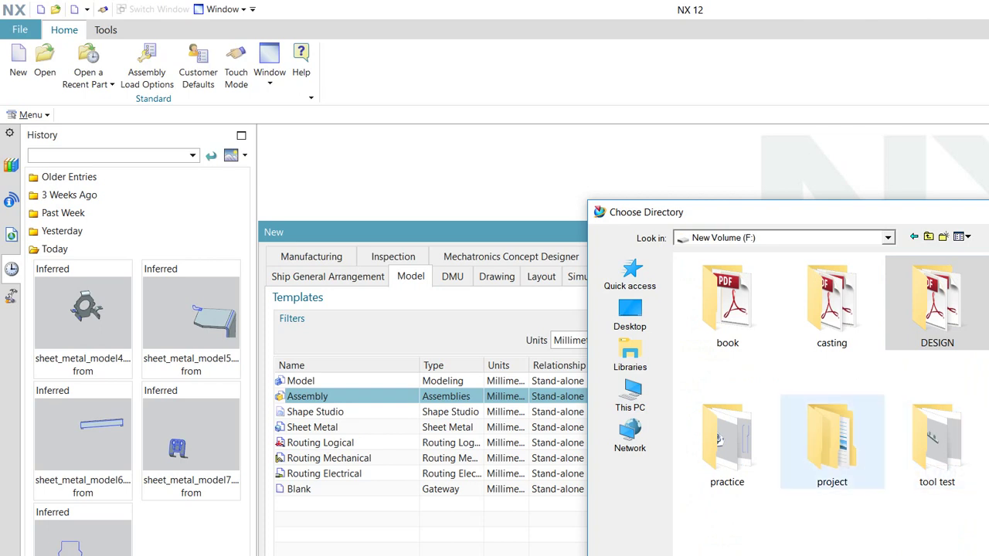
double_click(937, 305)
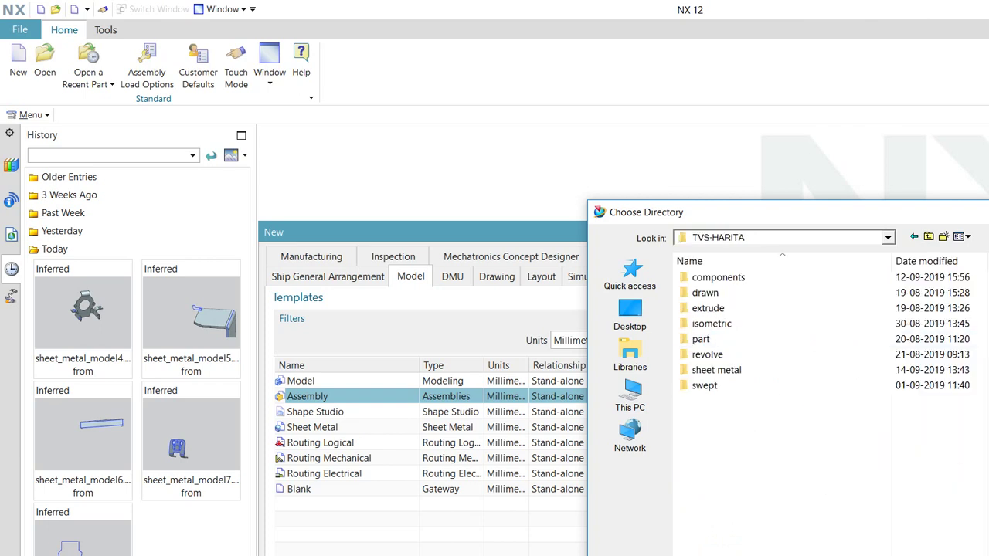
double_click(710, 275)
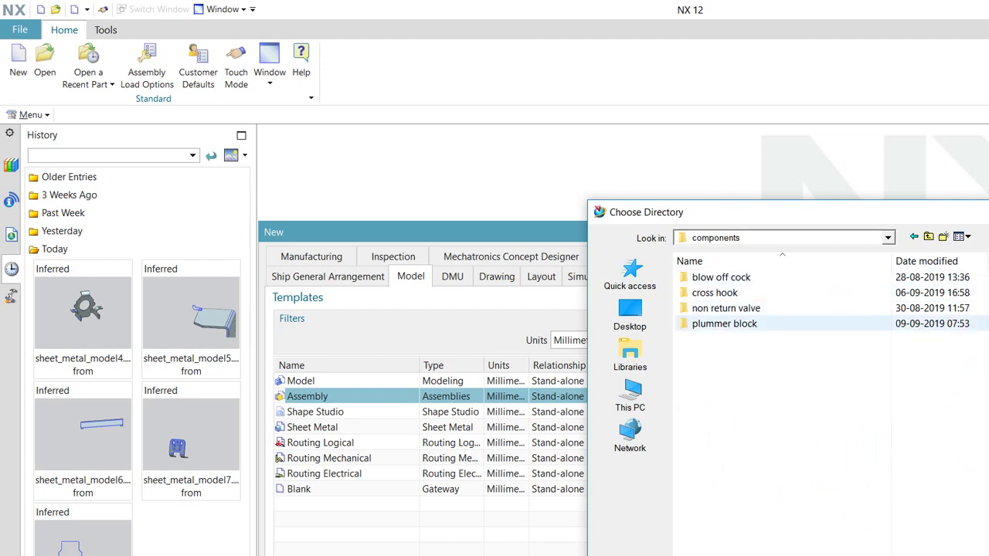
double_click(724, 323)
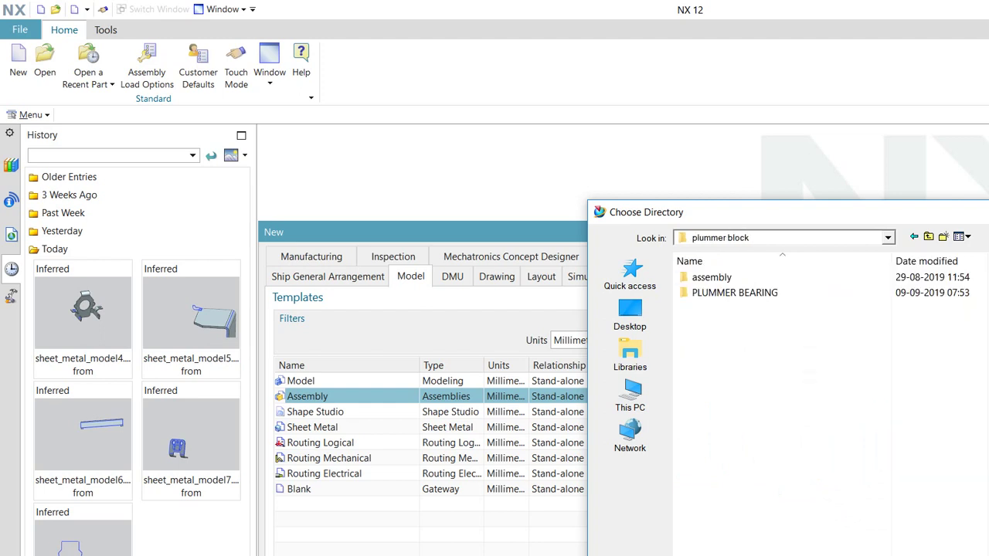
key(Return)
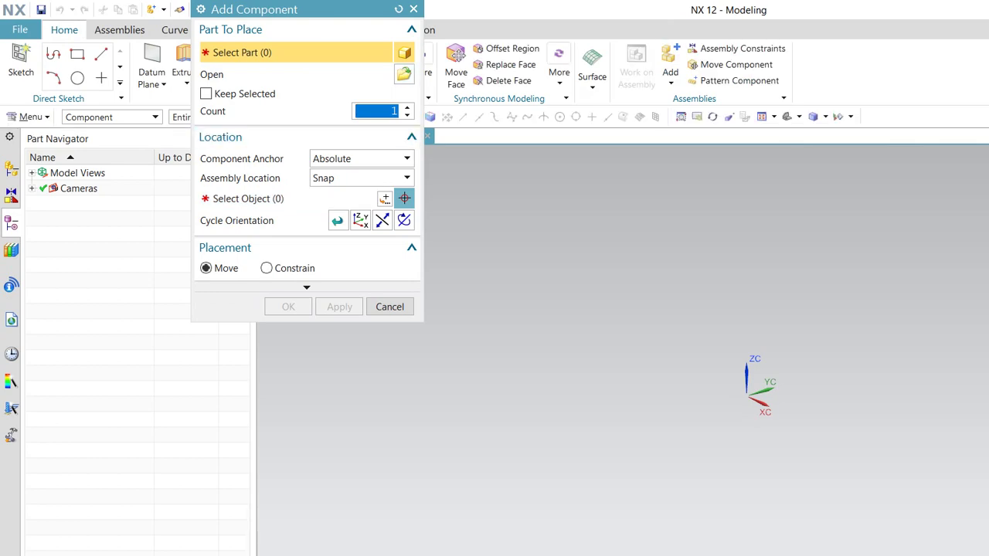
- Place plummer block base.prt at point 0,0,0 with a fix constraint, viewed from the front
click(404, 74)
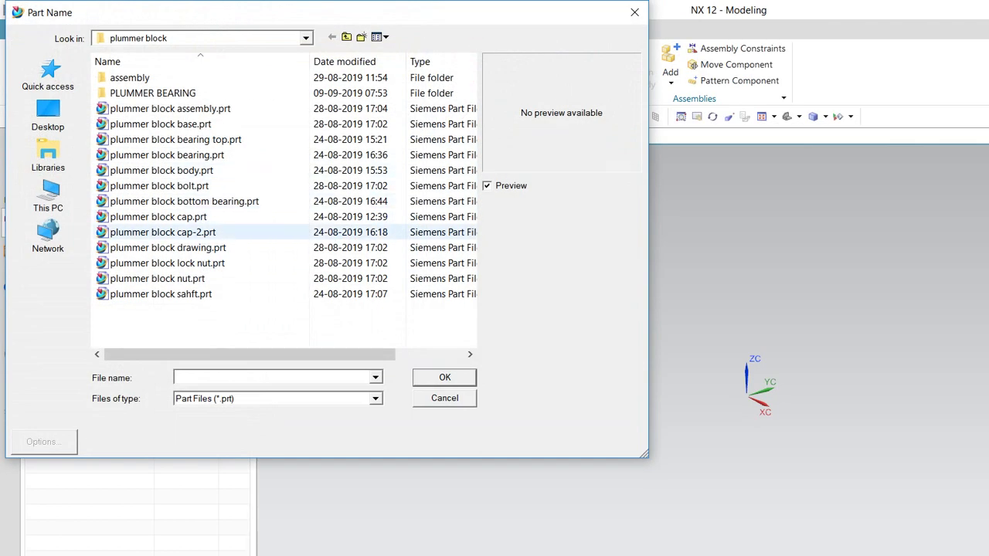
click(160, 124)
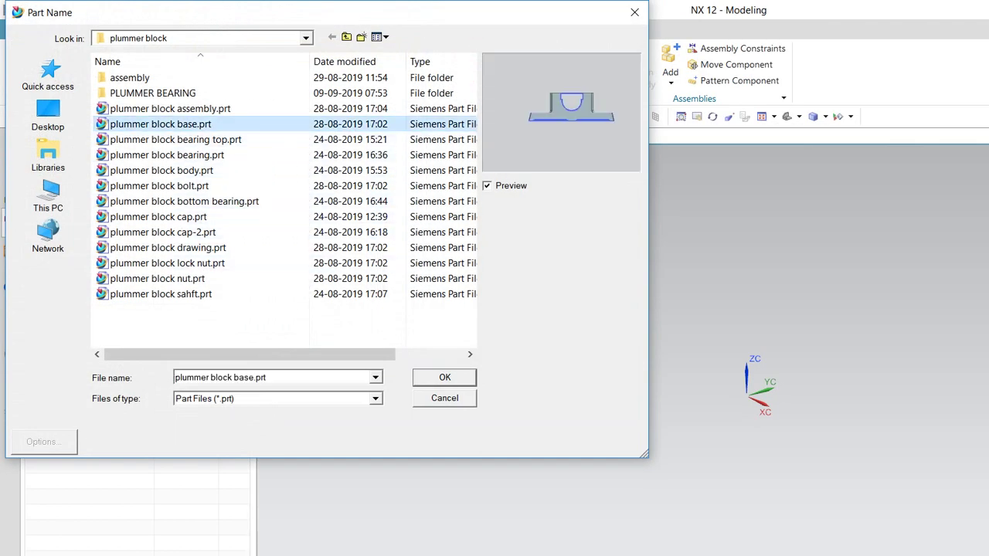
click(444, 377)
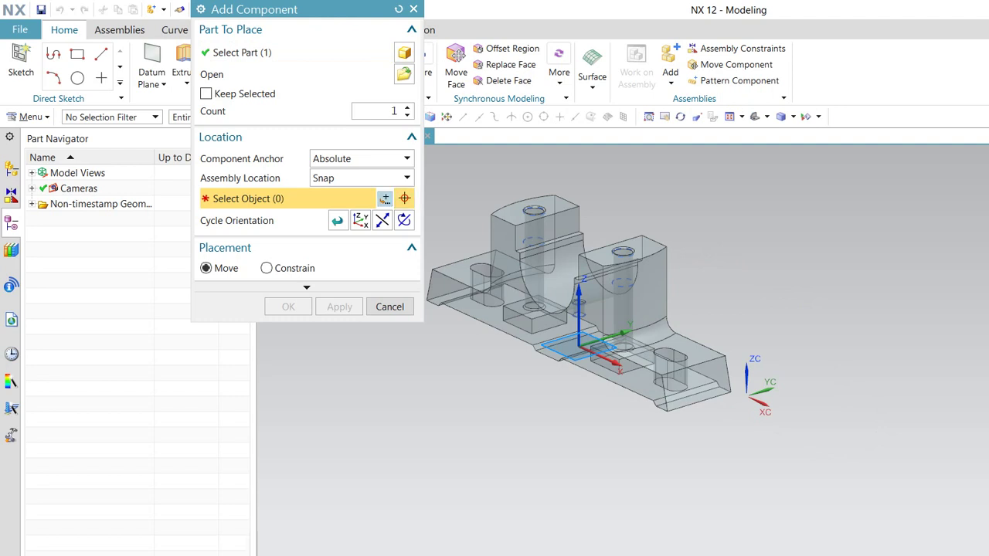
click(404, 199)
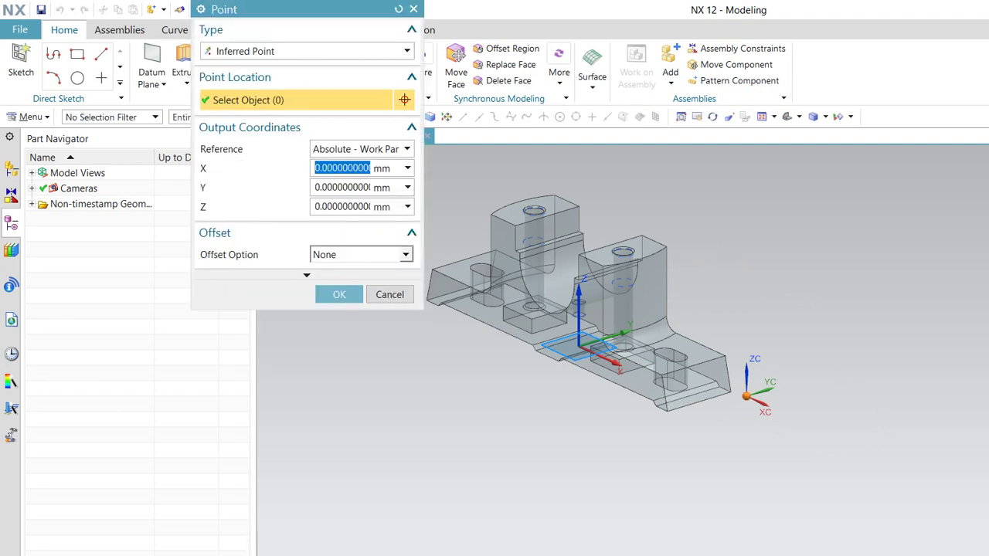
click(339, 295)
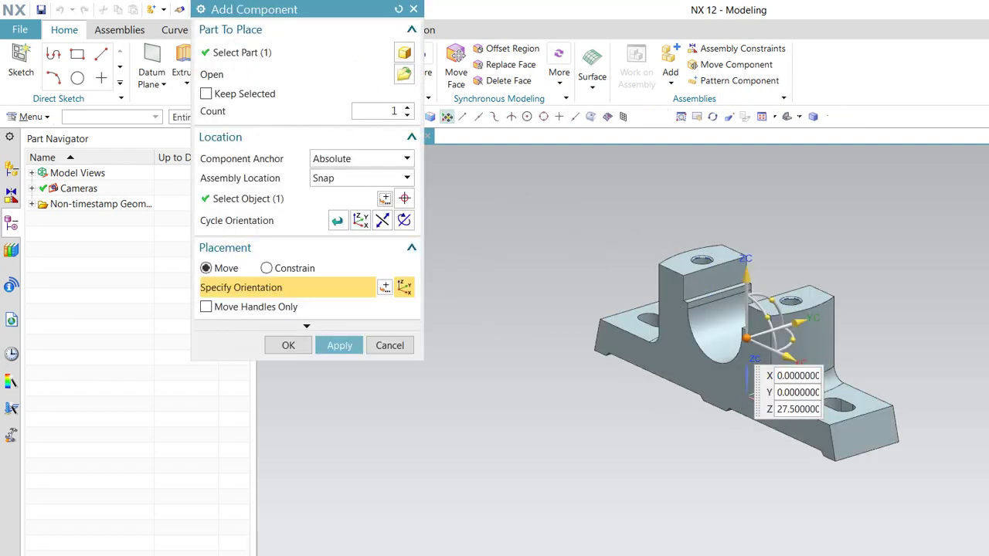
click(339, 345)
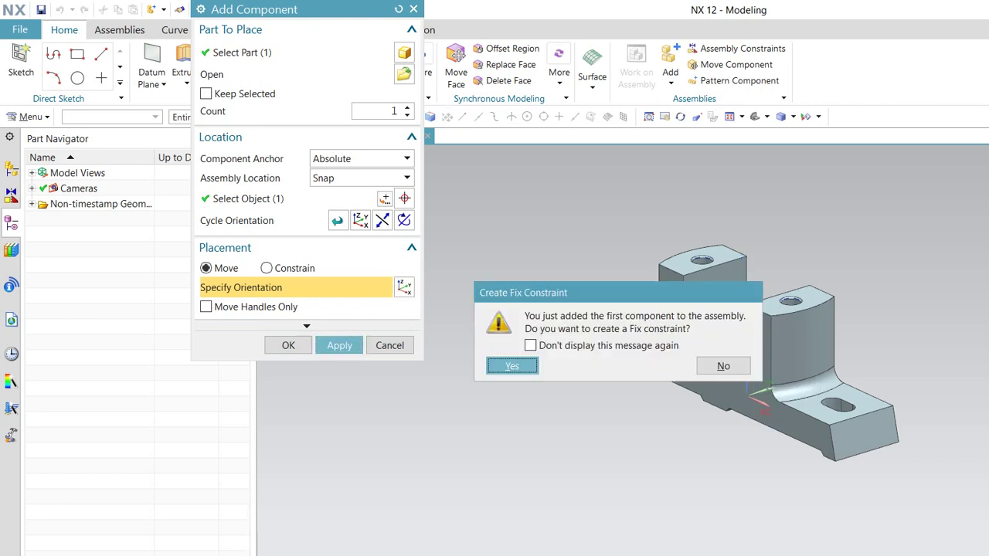
click(511, 365)
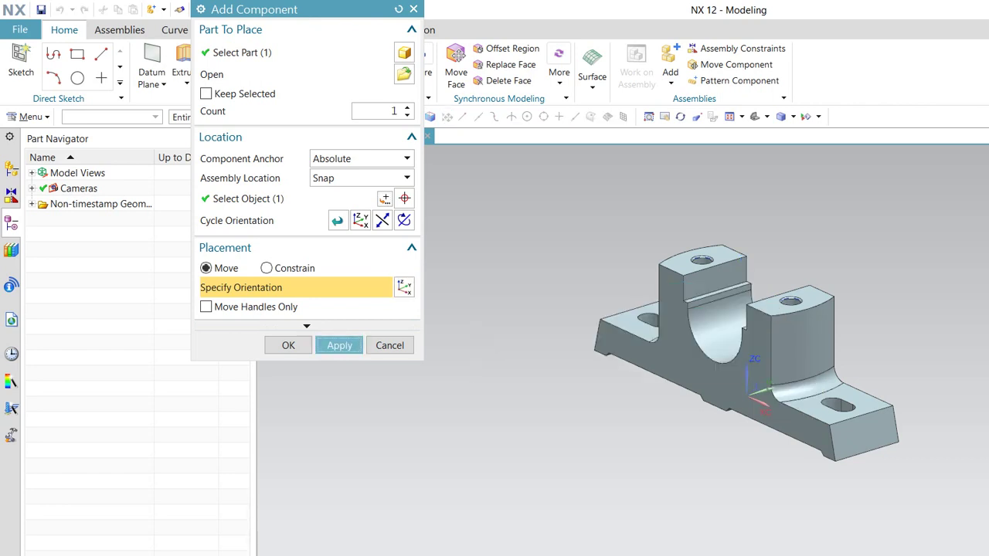
click(390, 305)
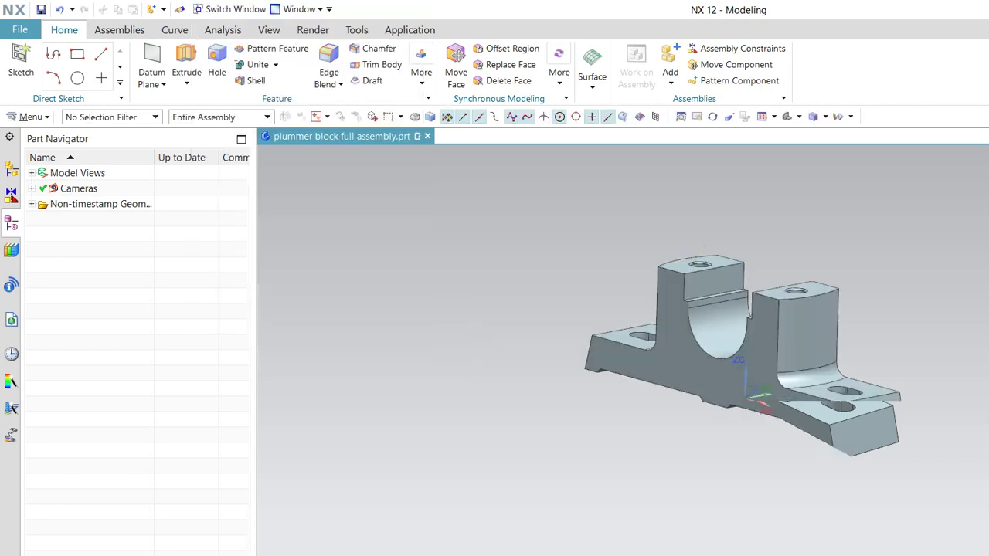
key(ctrl+alt+f)
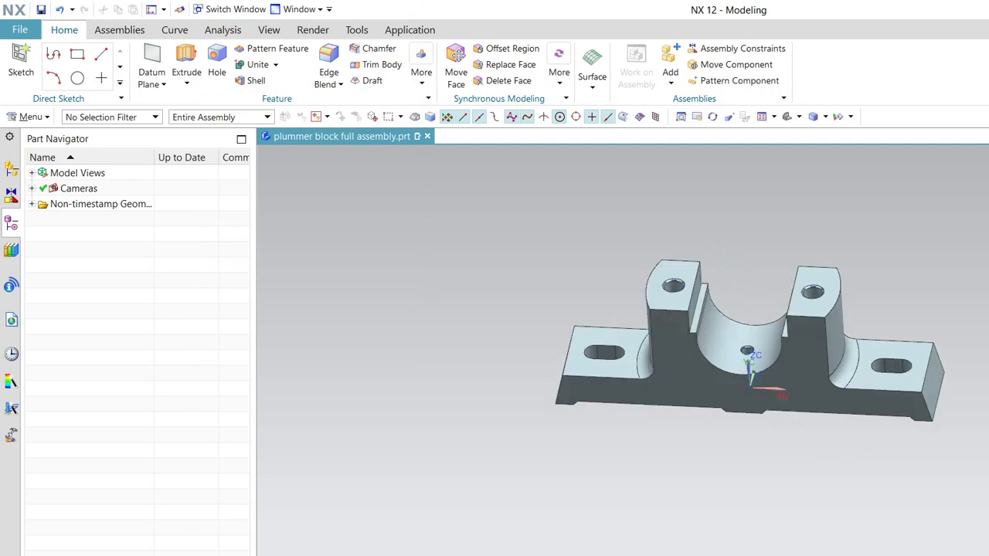
- Load PLUMMER TOPE.prt from the PLUMMER BEARING folder as a new component
click(119, 30)
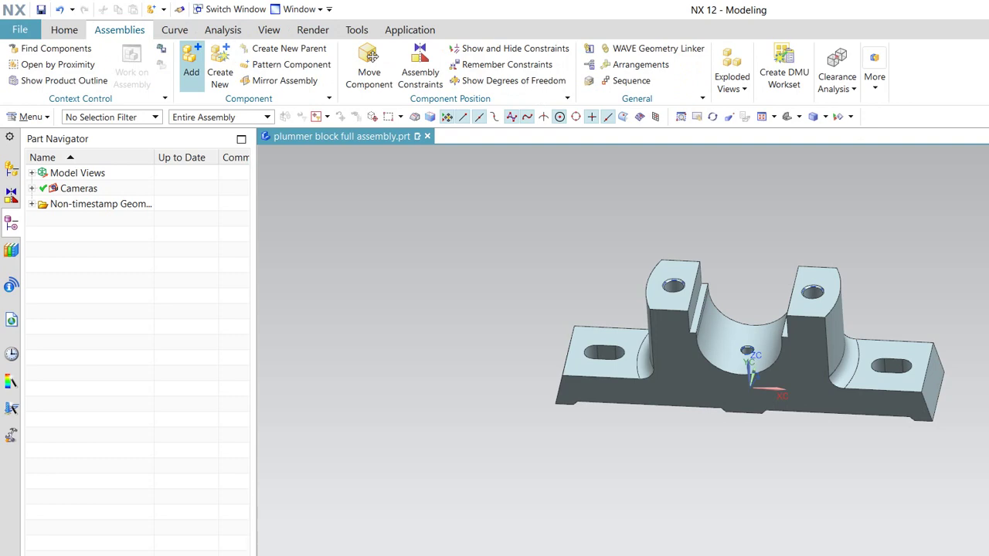
click(191, 66)
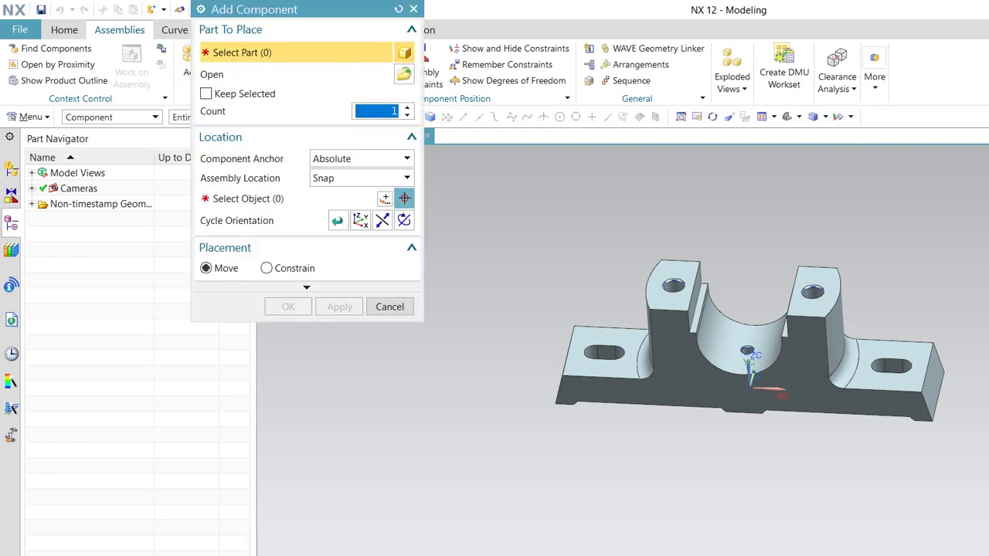
click(403, 75)
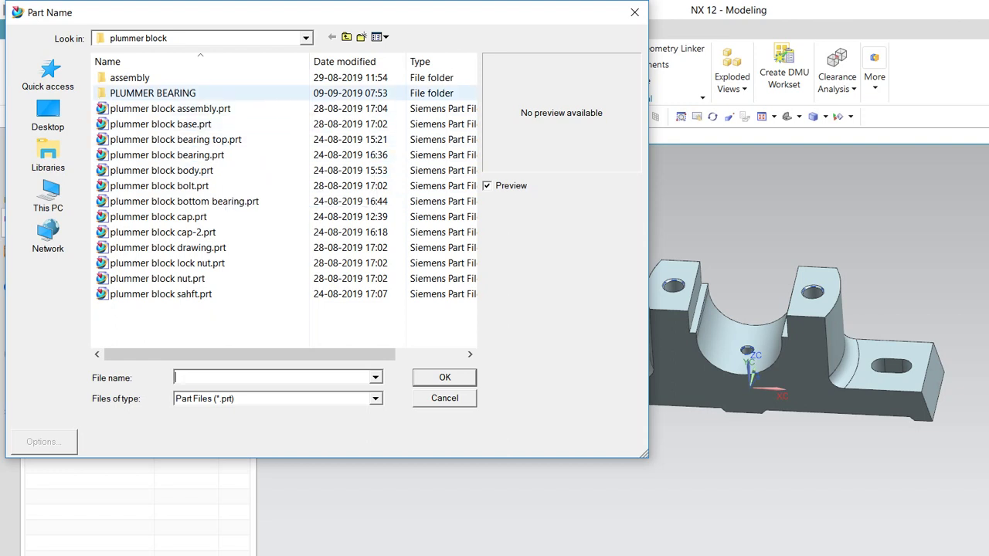
click(152, 93)
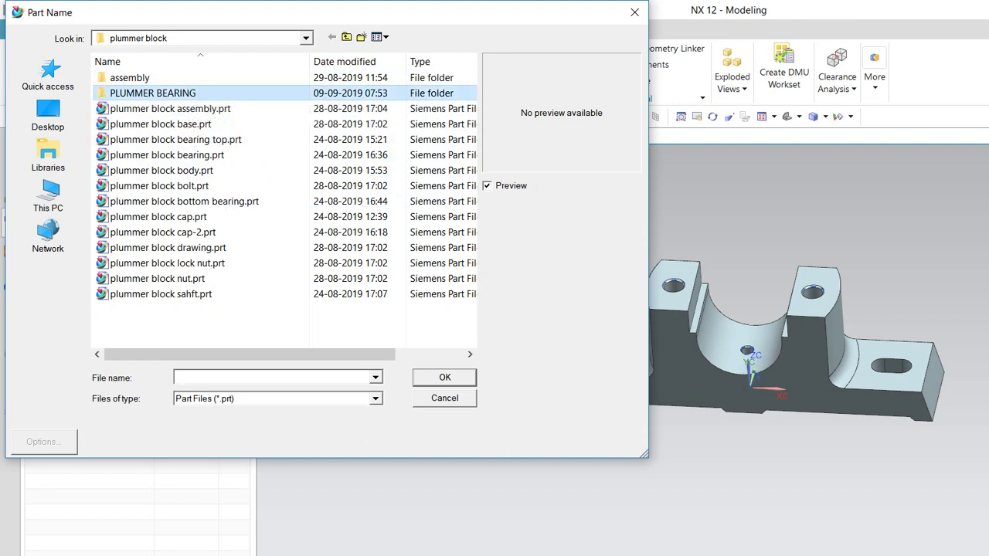
double_click(152, 93)
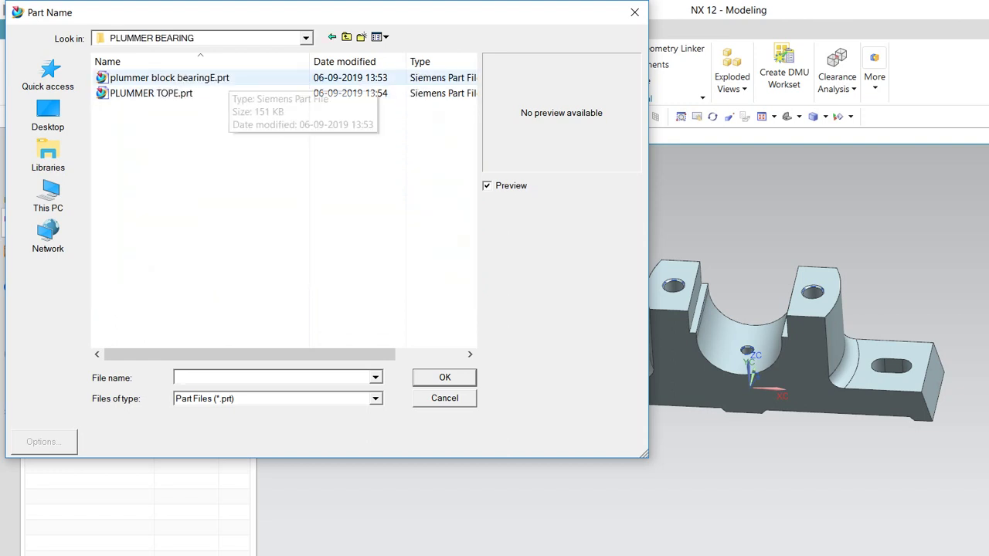
click(169, 78)
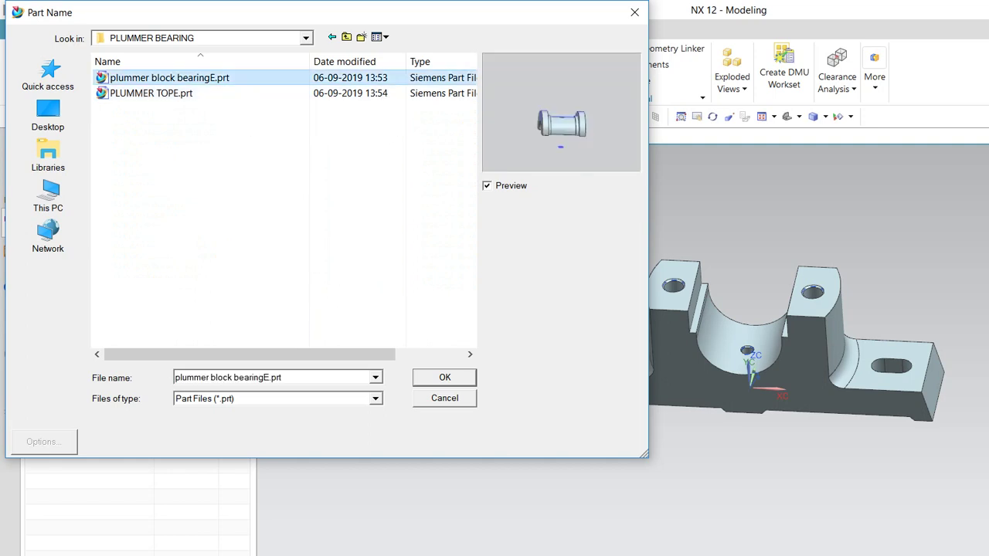
click(150, 93)
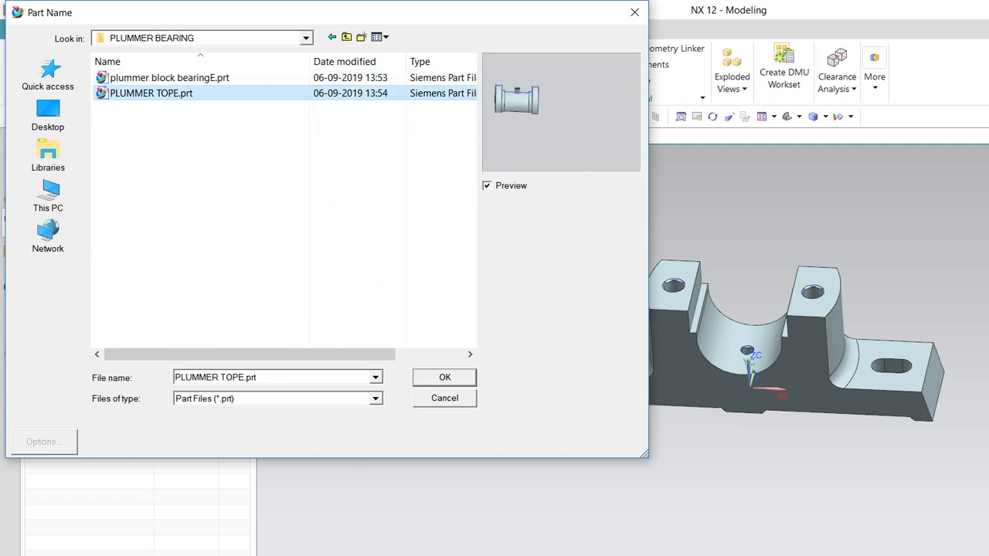
key(Return)
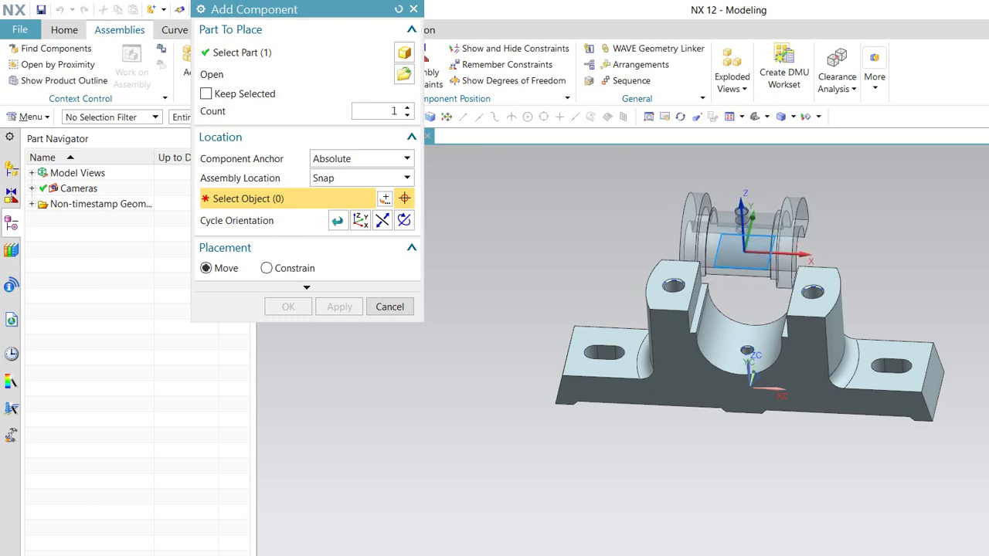
- Place PLUMMER TOPE above the base and add it to the assembly
click(749, 232)
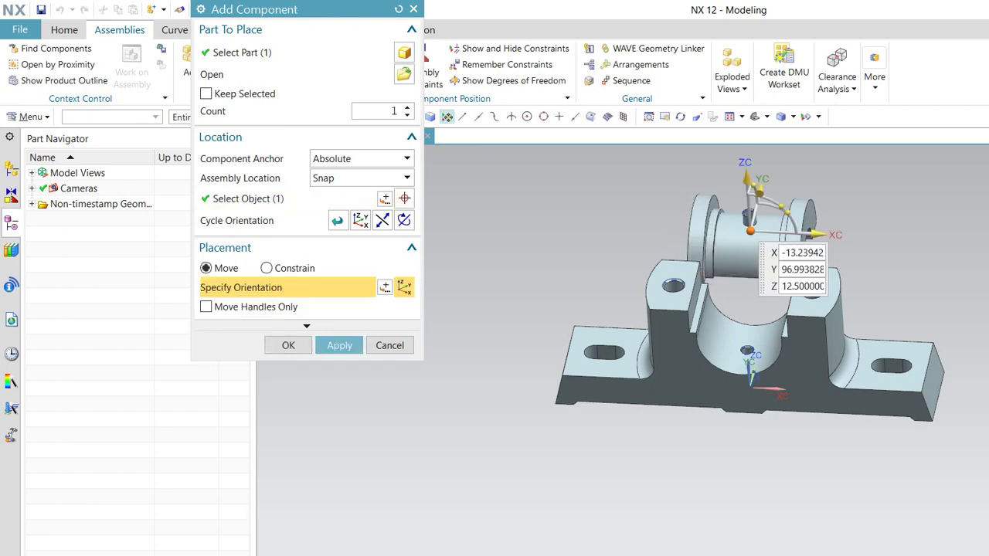
click(339, 346)
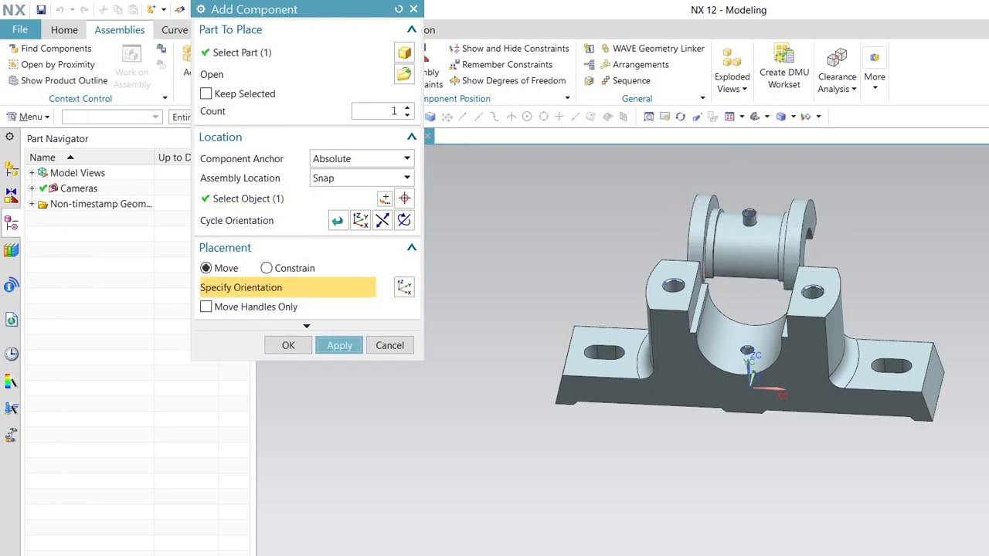
click(390, 345)
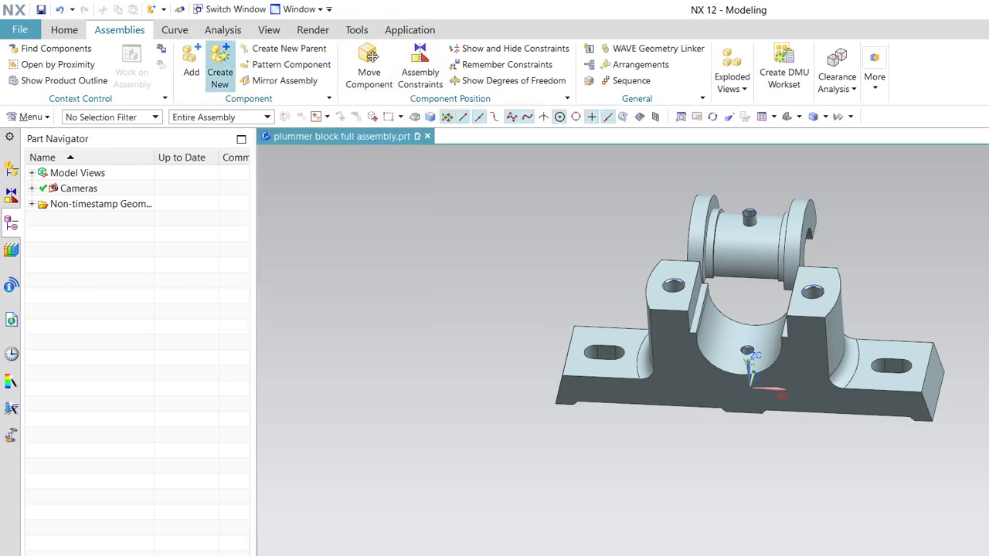
click(372, 55)
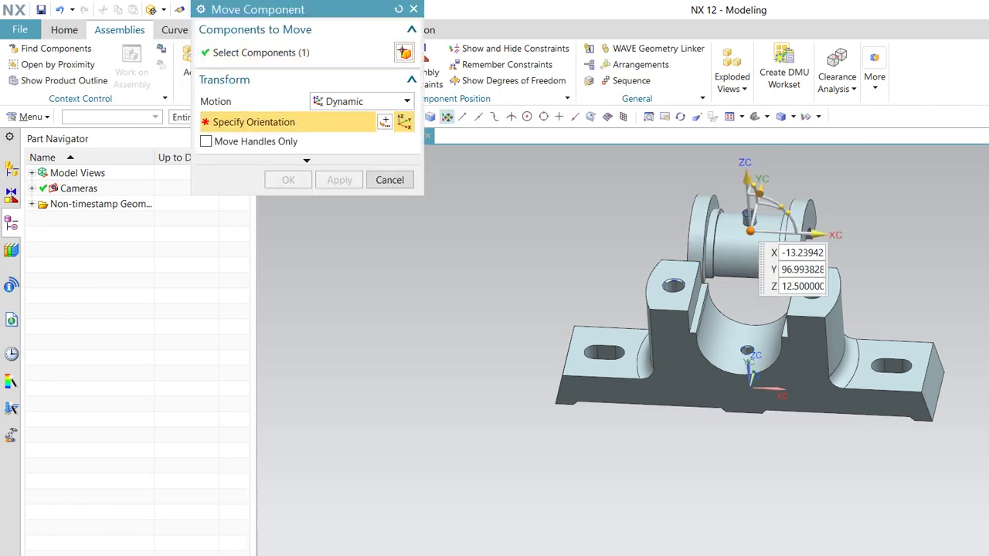
- Rotate PLUMMER TOPE 180° and about ZC to line up over the base seat, then apply
mouse_move(745, 189)
middle_down()
mouse_move(821, 266)
mouse_move(760, 189)
middle_up()
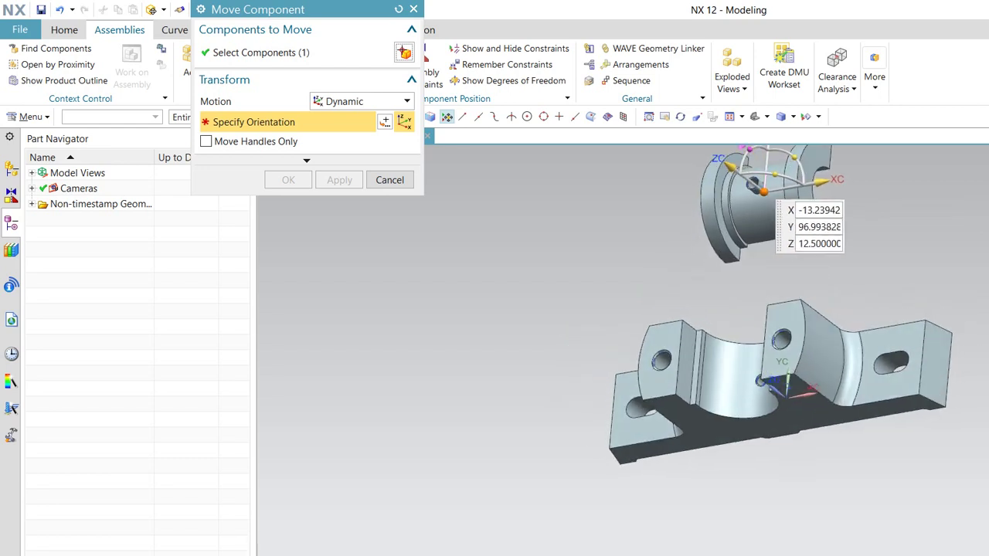
mouse_move(761, 190)
mouse_down()
mouse_move(679, 254)
mouse_move(784, 287)
mouse_up()
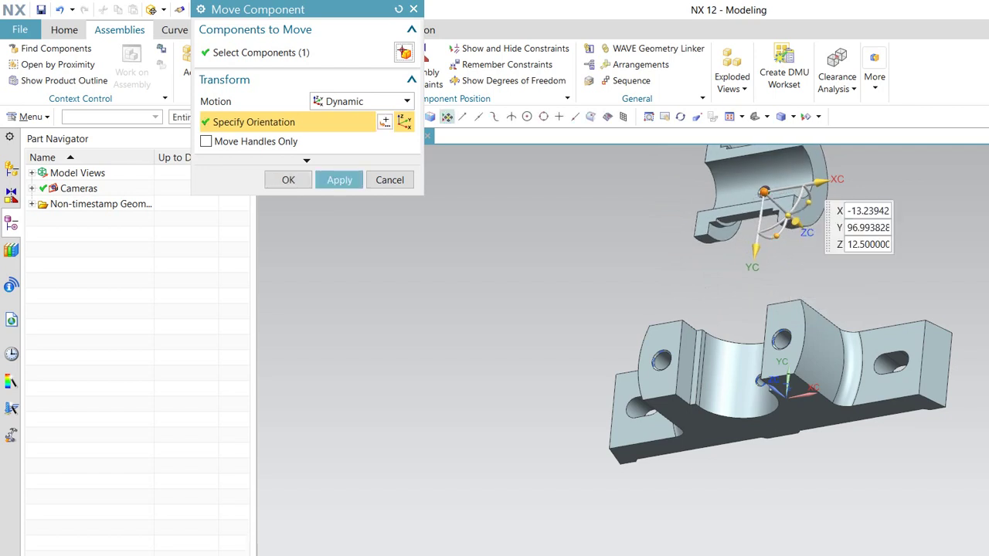
middle_drag(772, 294, 750, 290)
middle_drag(779, 235, 730, 246)
mouse_move(714, 271)
mouse_down()
mouse_move(751, 262)
mouse_move(742, 255)
mouse_up()
middle_drag(772, 309, 741, 278)
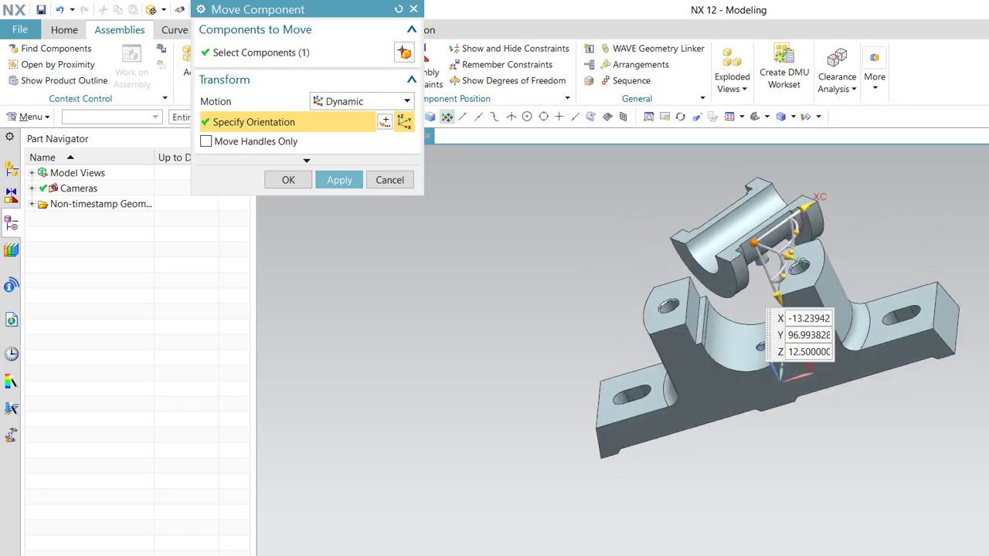
mouse_move(800, 222)
mouse_down()
mouse_move(775, 216)
mouse_move(838, 208)
mouse_move(840, 290)
mouse_move(837, 199)
mouse_move(825, 182)
mouse_up()
click(753, 243)
mouse_move(753, 242)
middle_down()
mouse_move(726, 259)
mouse_move(749, 247)
middle_up()
click(339, 179)
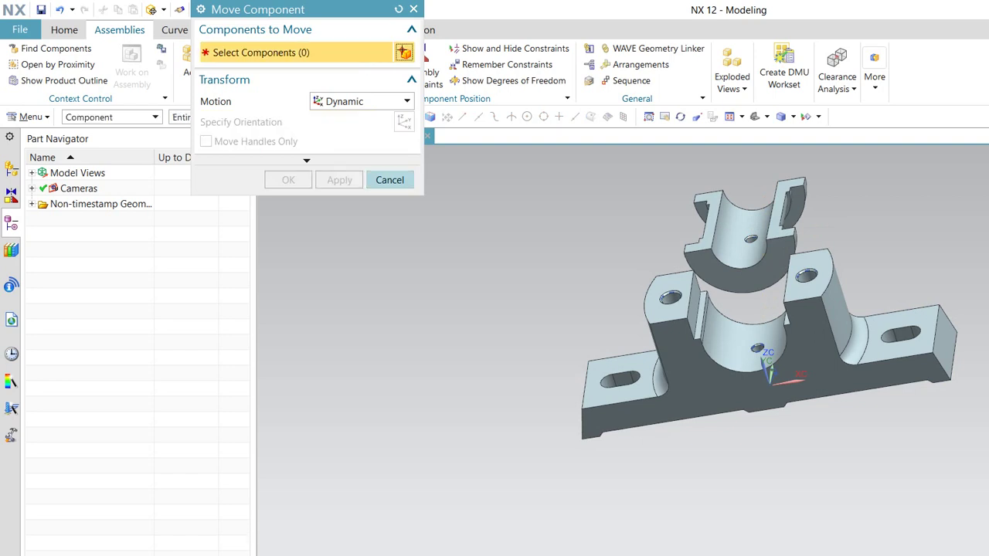
click(389, 179)
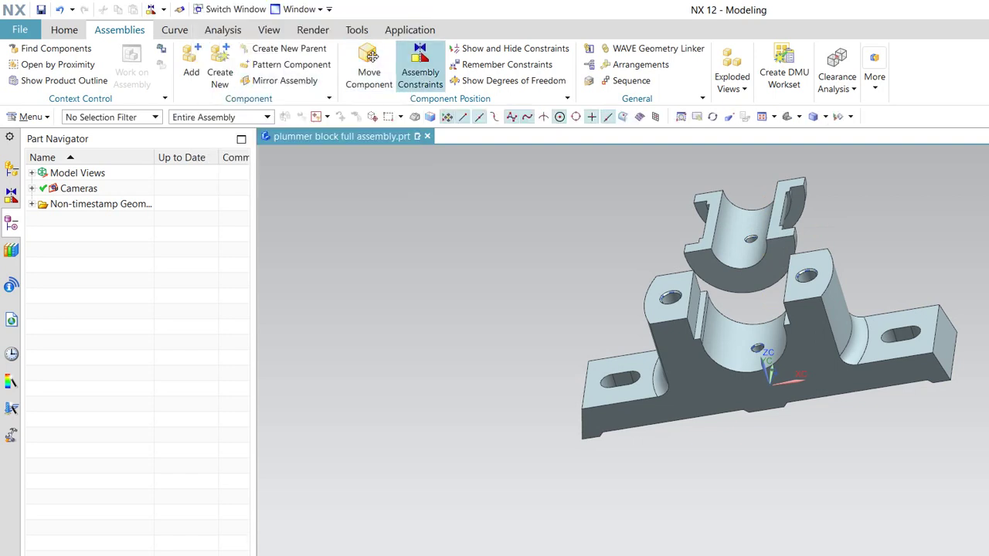
- Start a Touch Align constraint with Infer Center/Axis and select the pin's circular edge
click(420, 66)
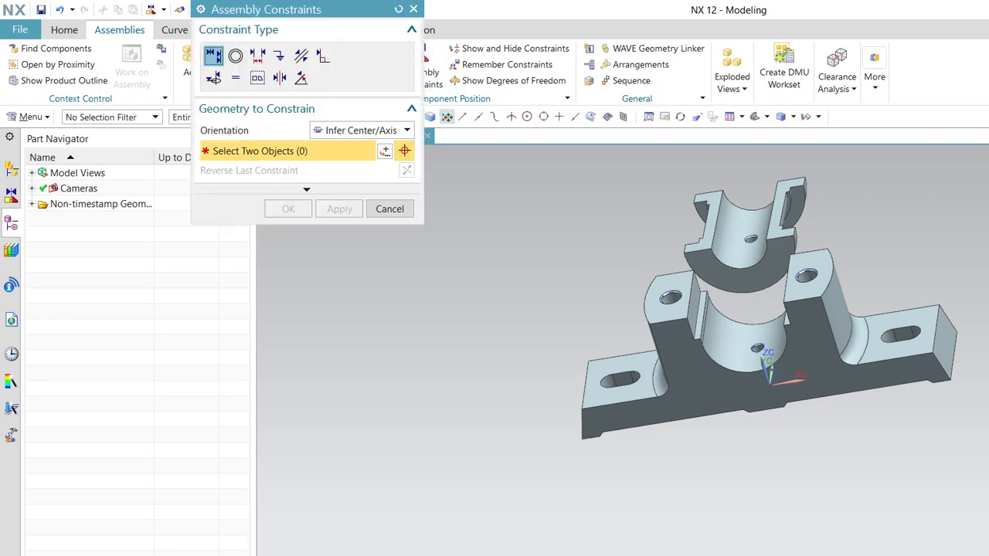
click(361, 130)
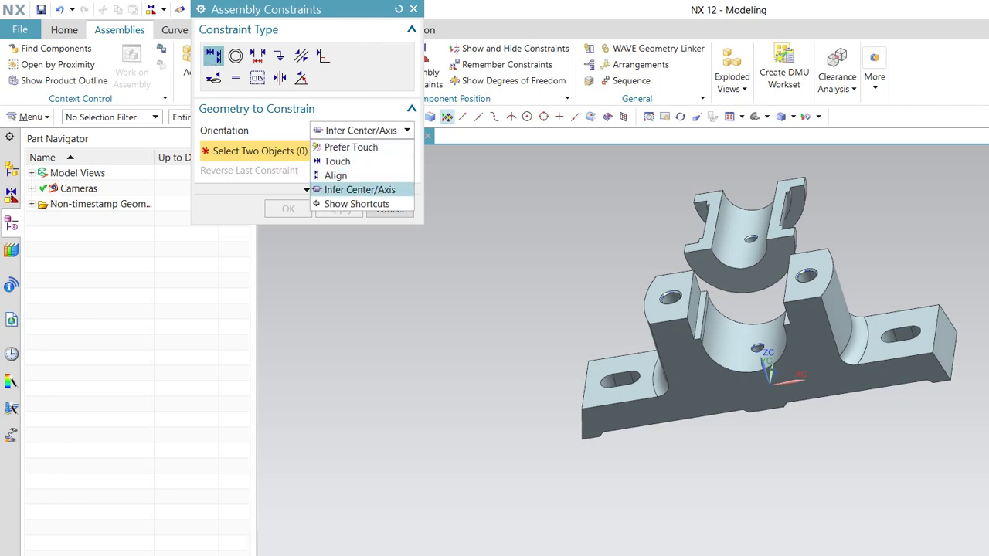
click(359, 190)
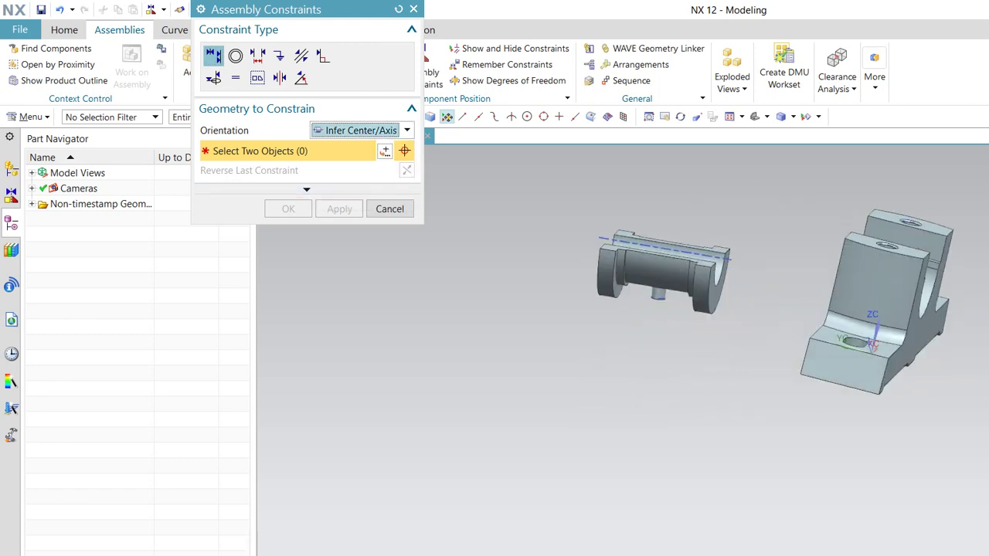
scroll(666, 324, up, 5)
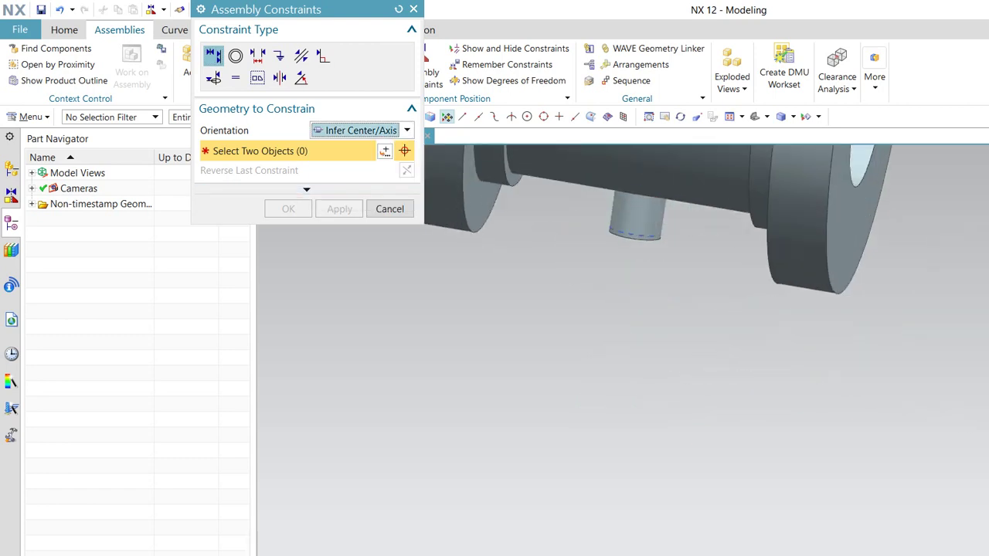
click(635, 235)
- Align the pin's axis with the base hole edge and apply the constraint
scroll(820, 278, down, 5)
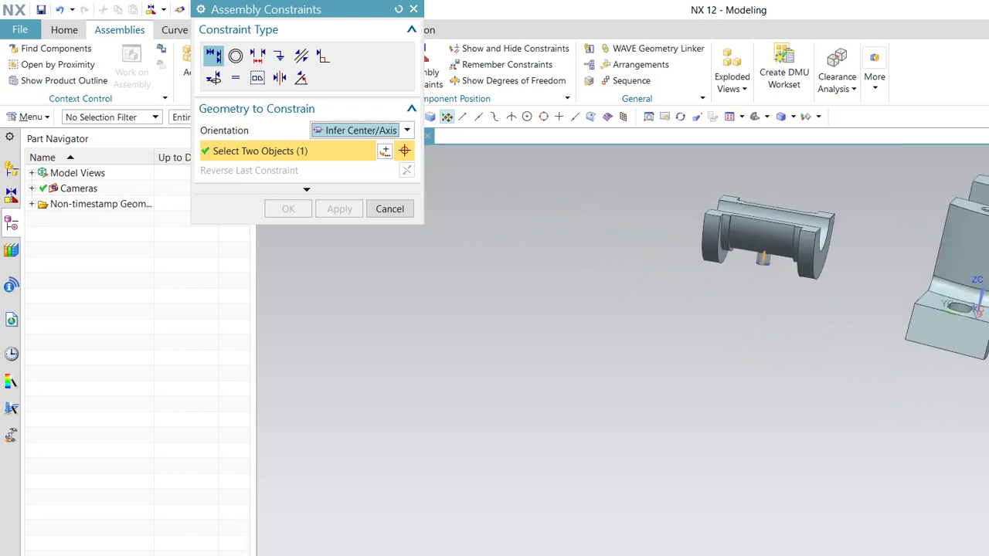
scroll(981, 278, up, 3)
scroll(981, 278, up, 1)
scroll(981, 278, up, 1)
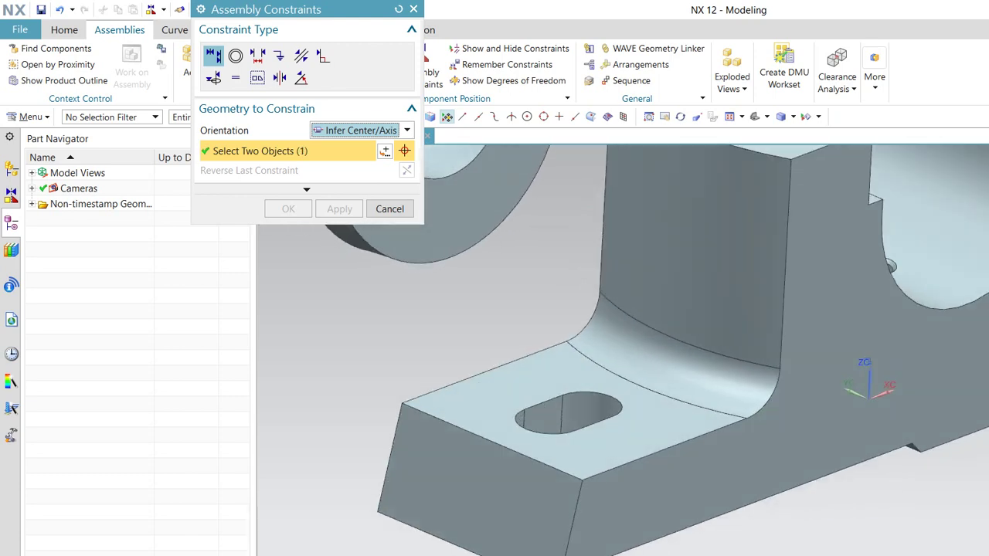
scroll(981, 278, up, 1)
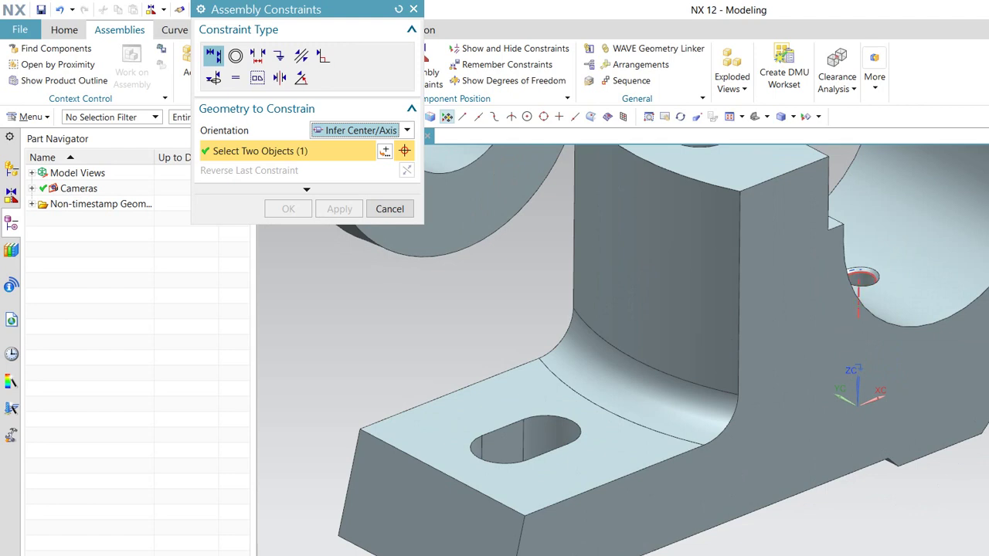
click(862, 277)
scroll(899, 344, down, 3)
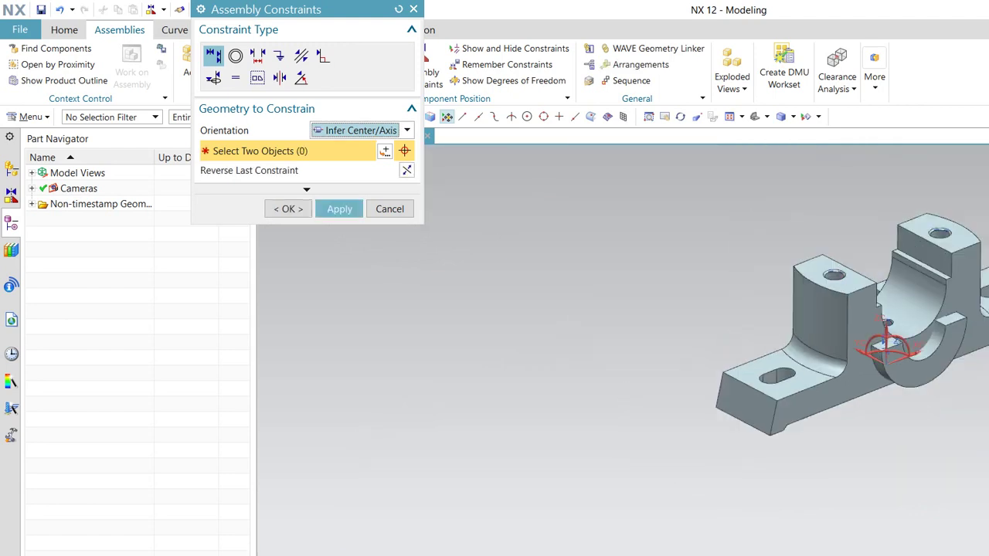
click(339, 209)
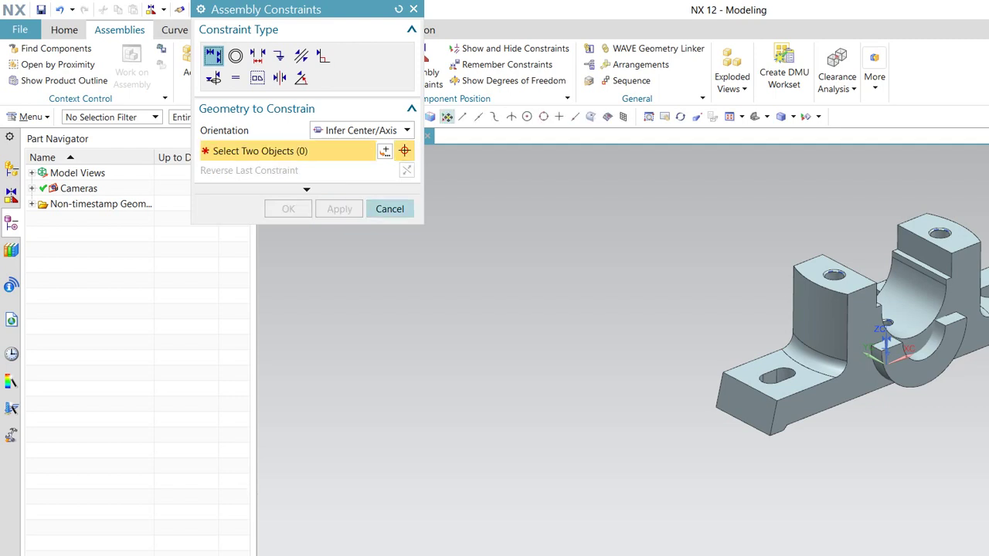
click(390, 209)
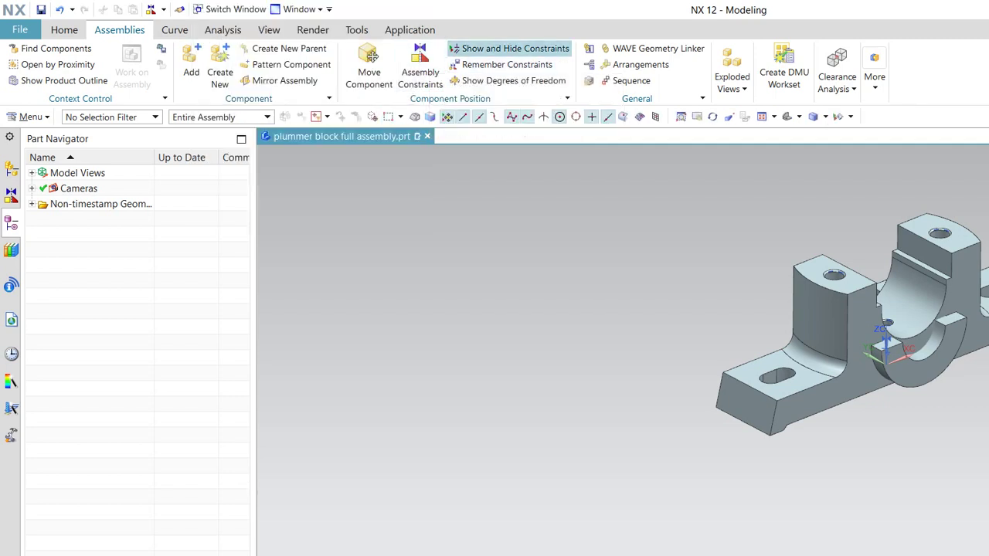
click(371, 56)
- Drag the selected bearing bush up along ZC to Z 85.177 and apply the move
click(934, 351)
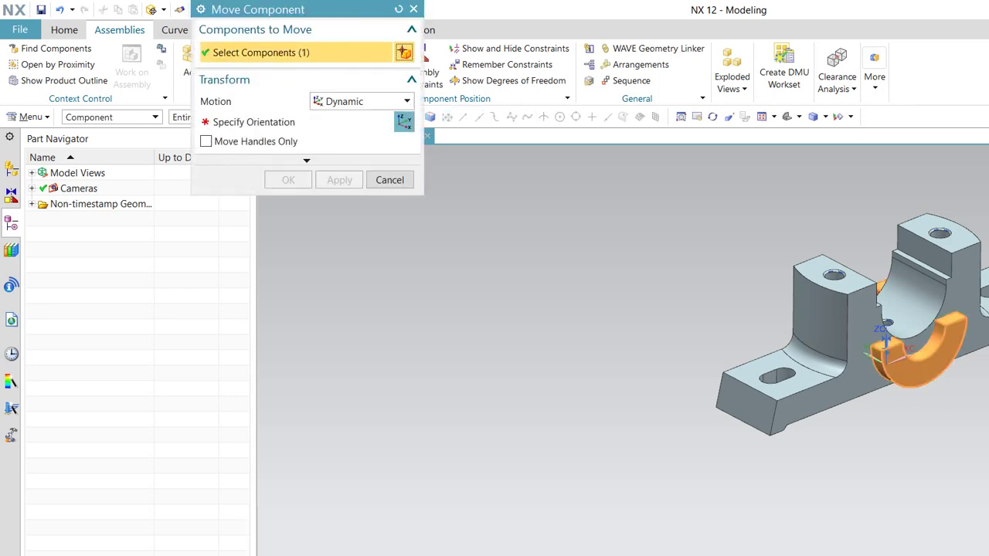
middle_click(934, 352)
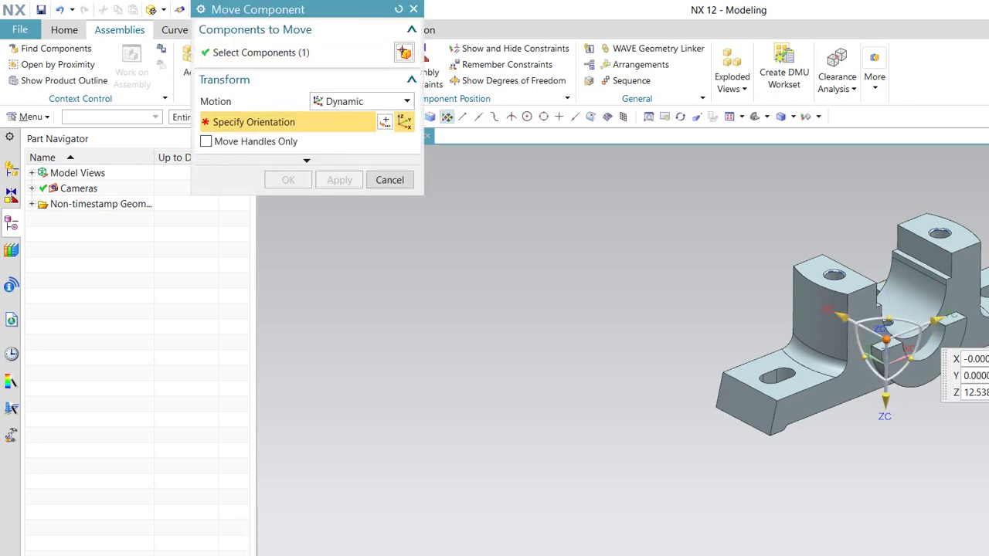
drag(885, 398, 885, 251)
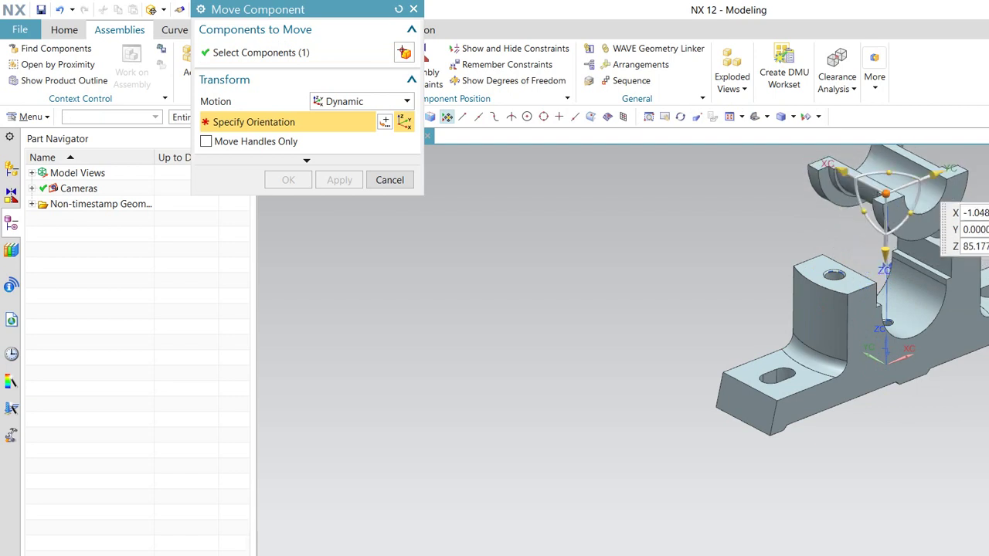
click(339, 179)
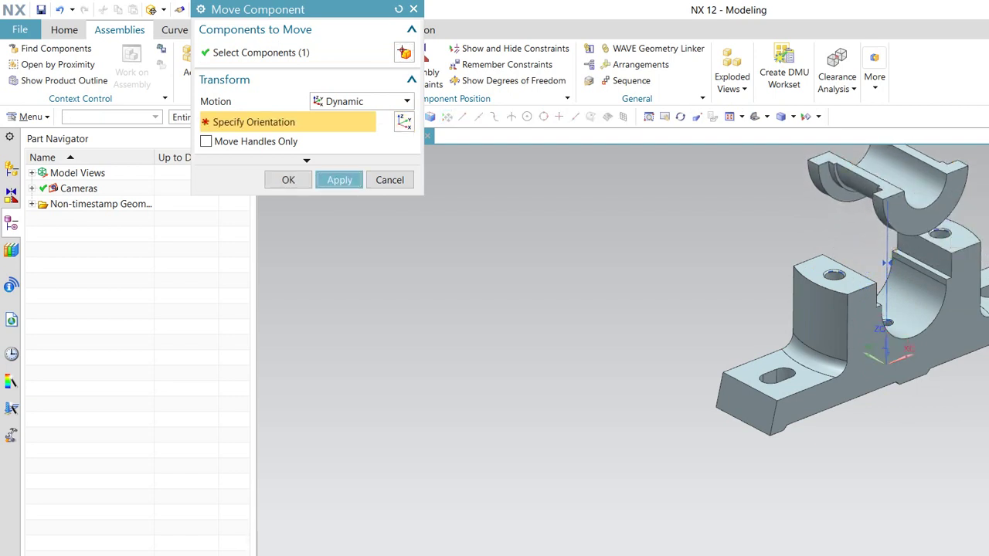
click(390, 179)
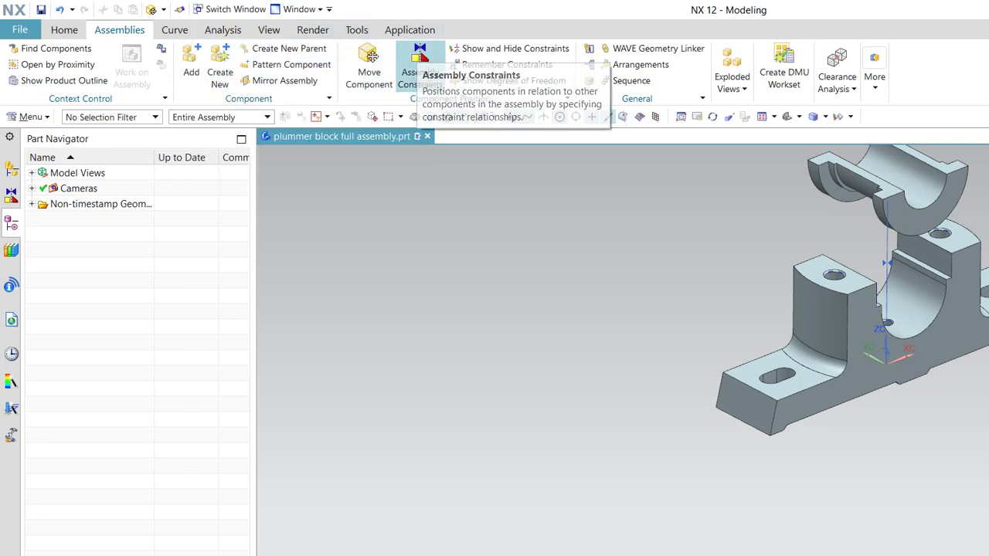
- Add a Prefer Touch constraint between the bearing half's curved face and the base seat
click(420, 68)
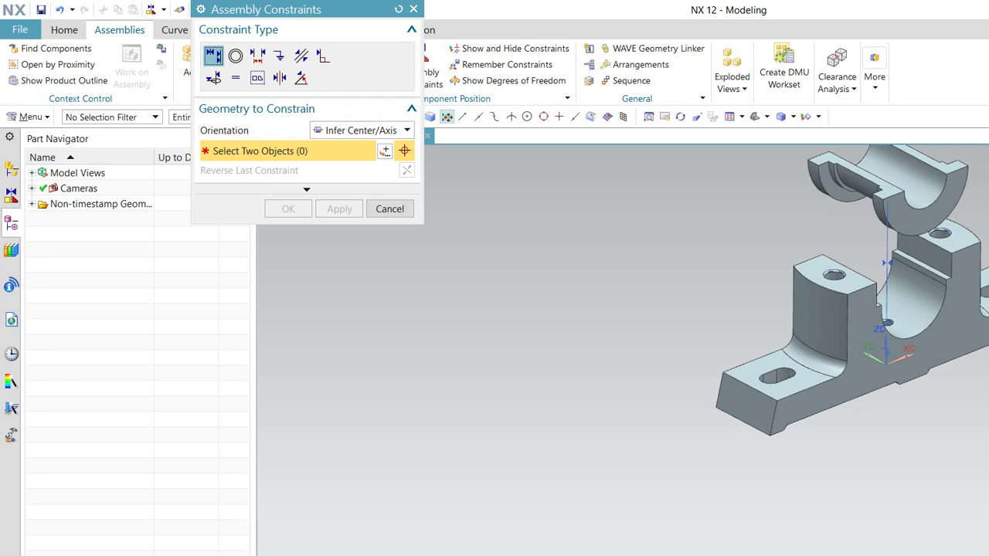
click(854, 185)
click(361, 130)
click(351, 147)
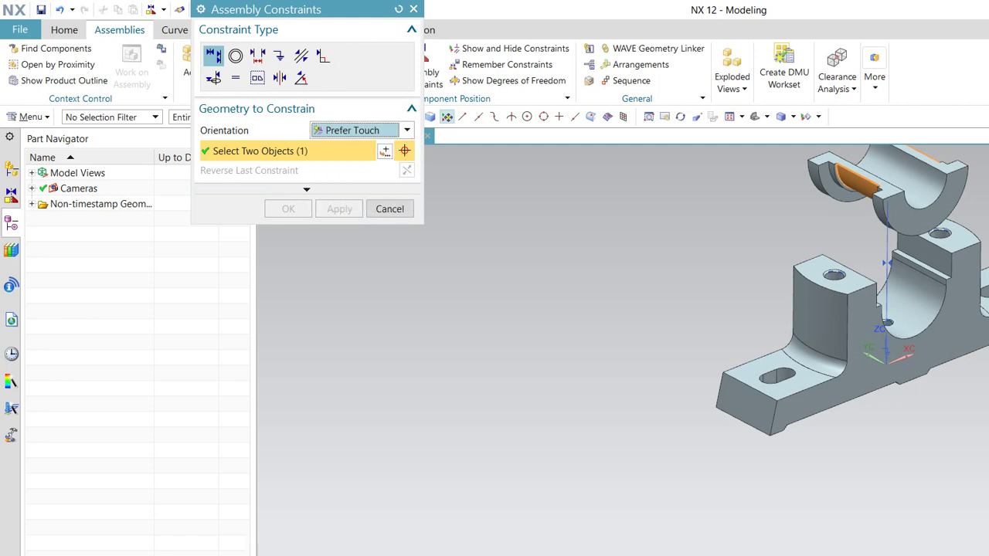
click(908, 298)
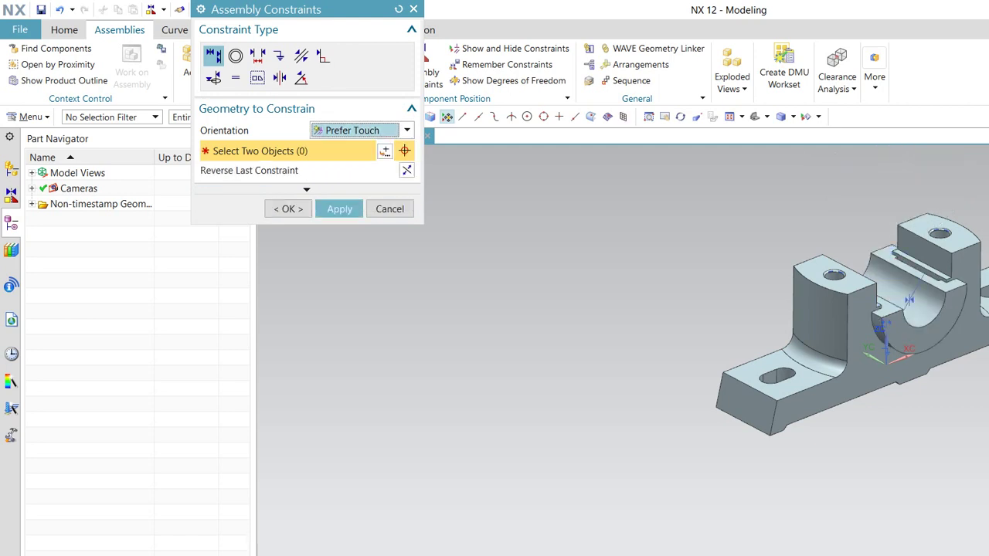
click(339, 208)
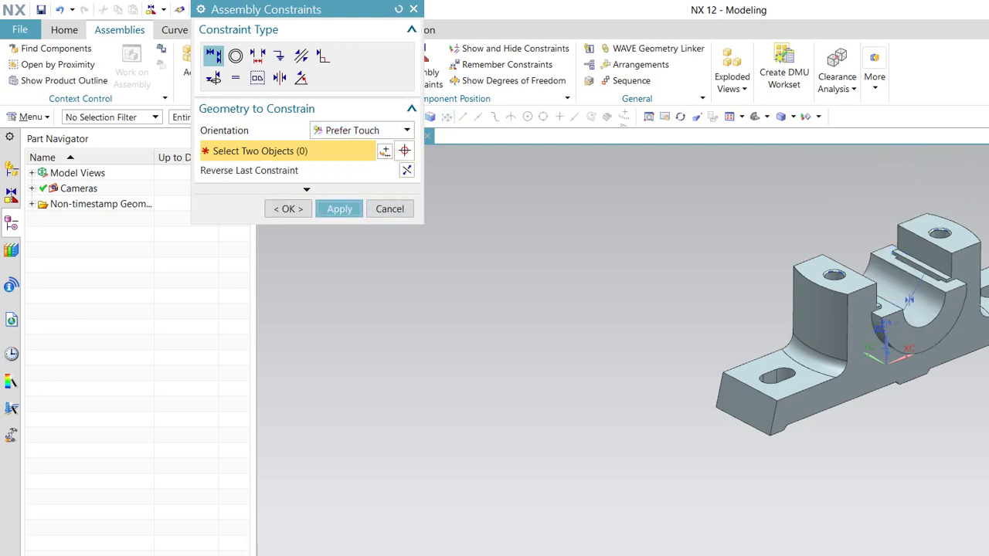
click(390, 208)
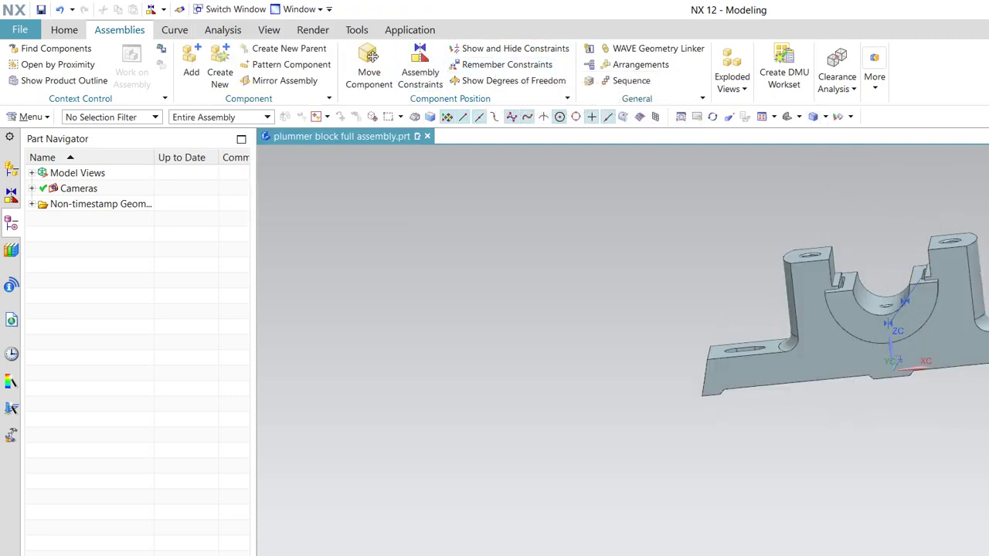
- Check the bearing component's remaining degrees of freedom
click(514, 80)
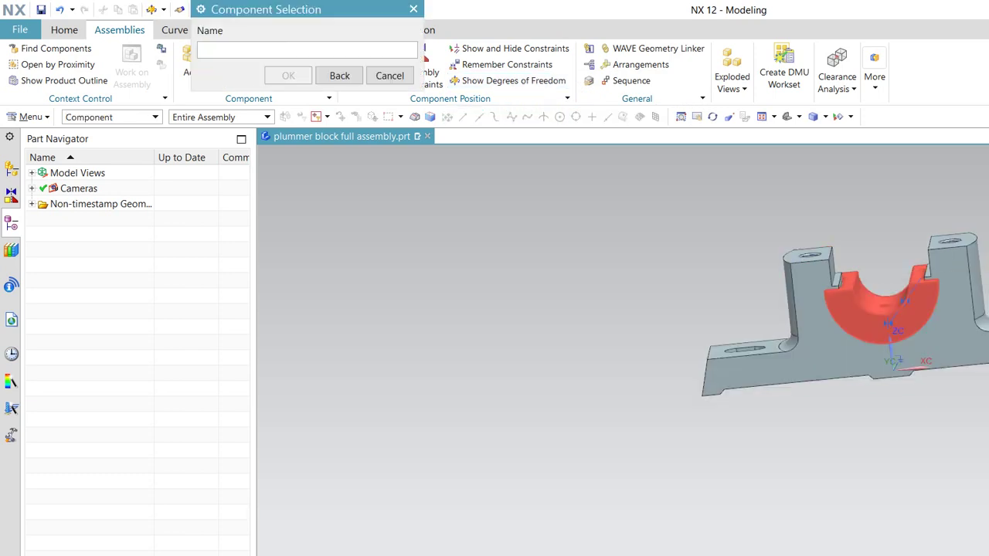
click(881, 302)
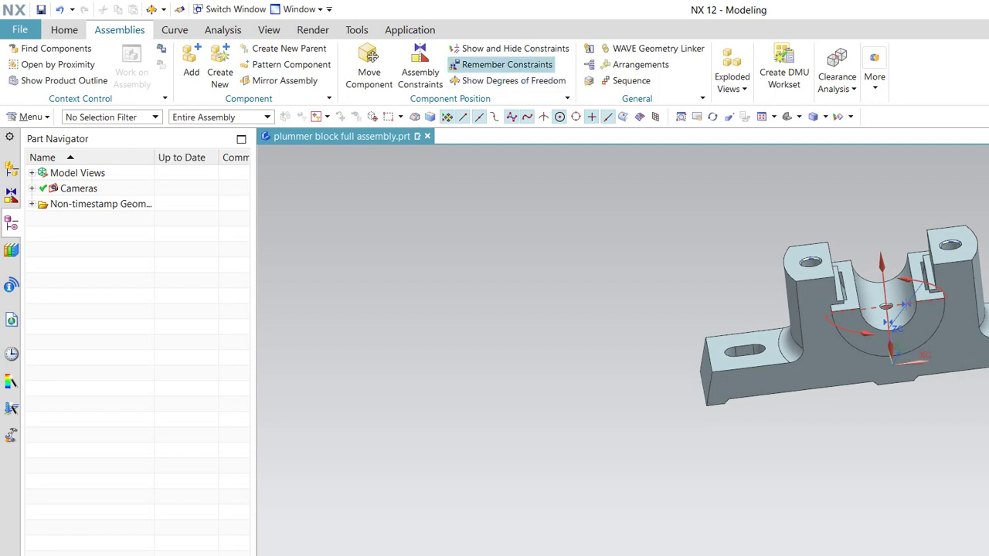
click(513, 81)
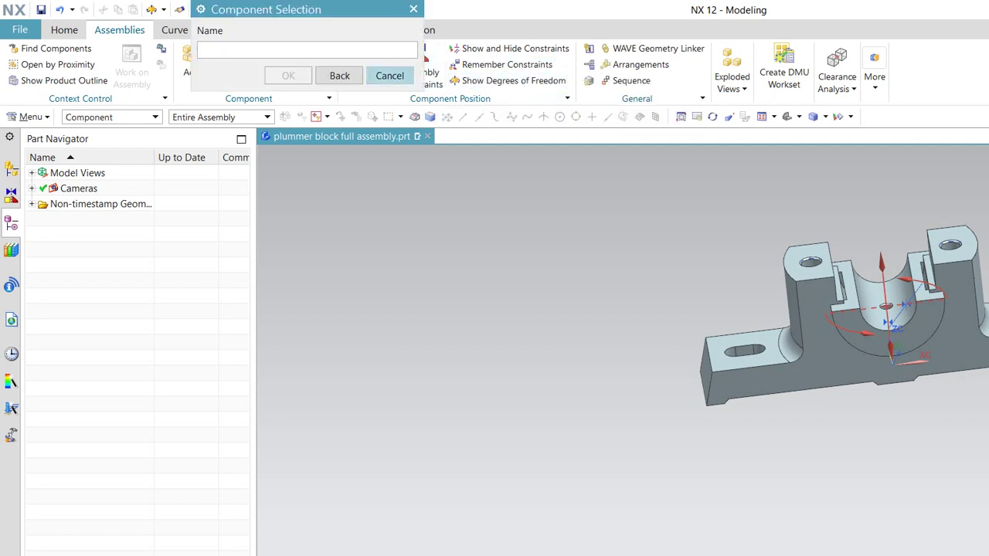
click(389, 75)
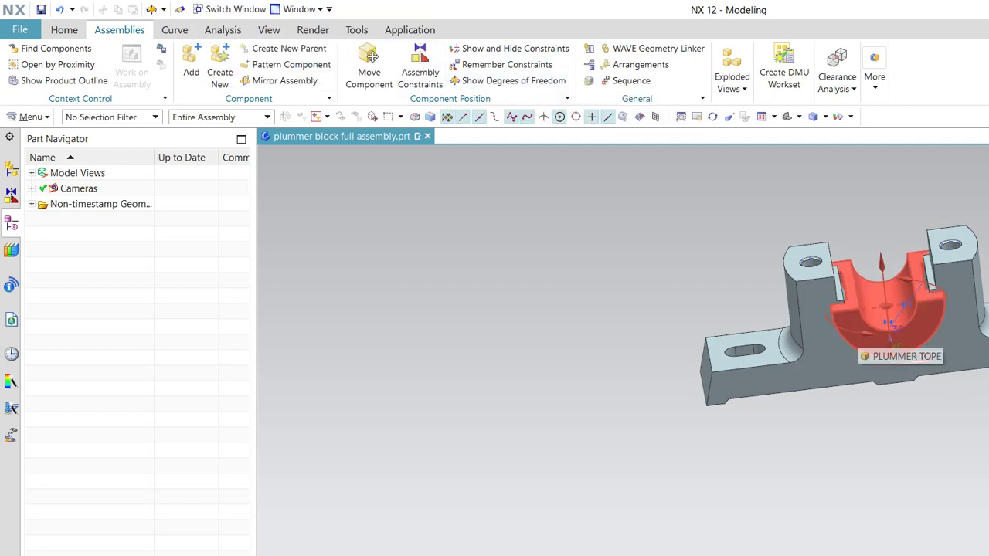
right_click(864, 309)
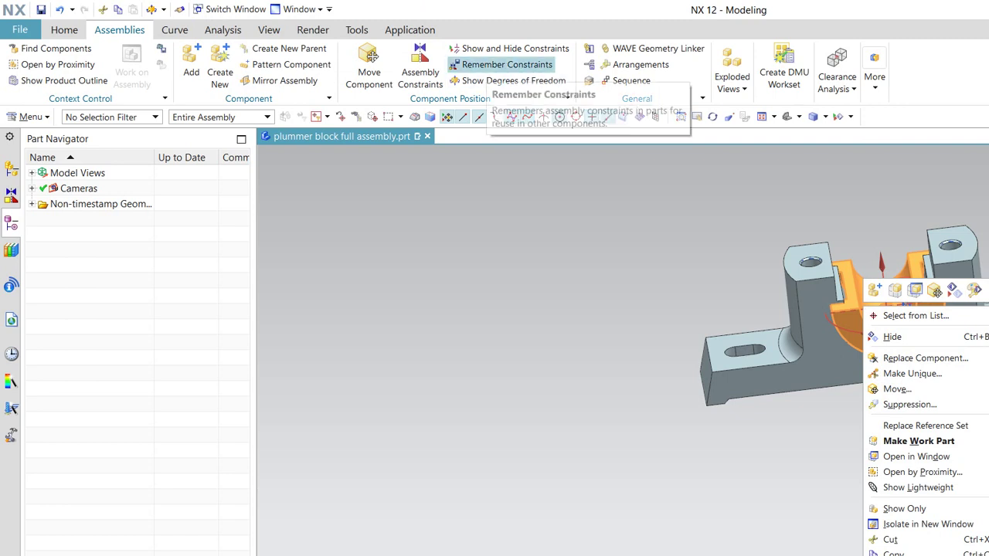
click(514, 80)
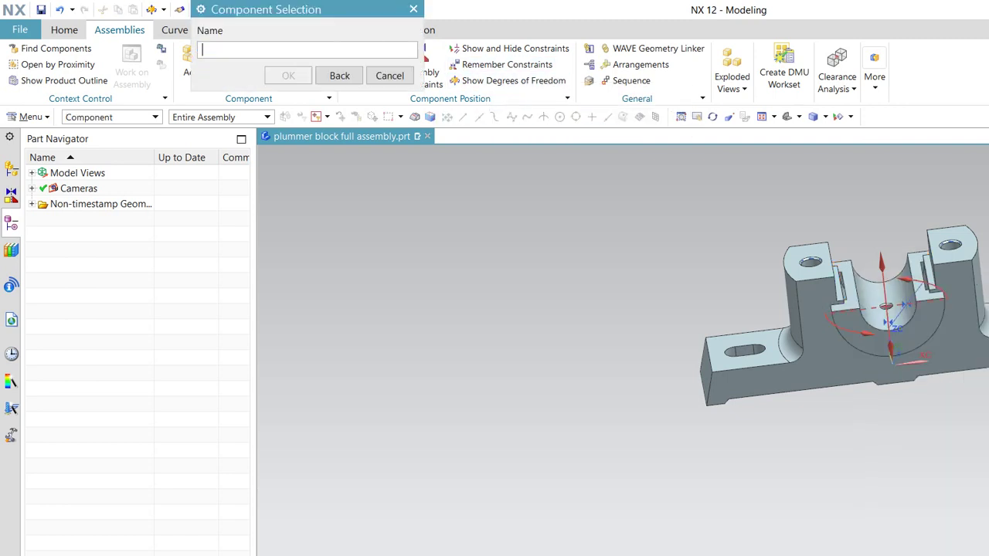
click(389, 75)
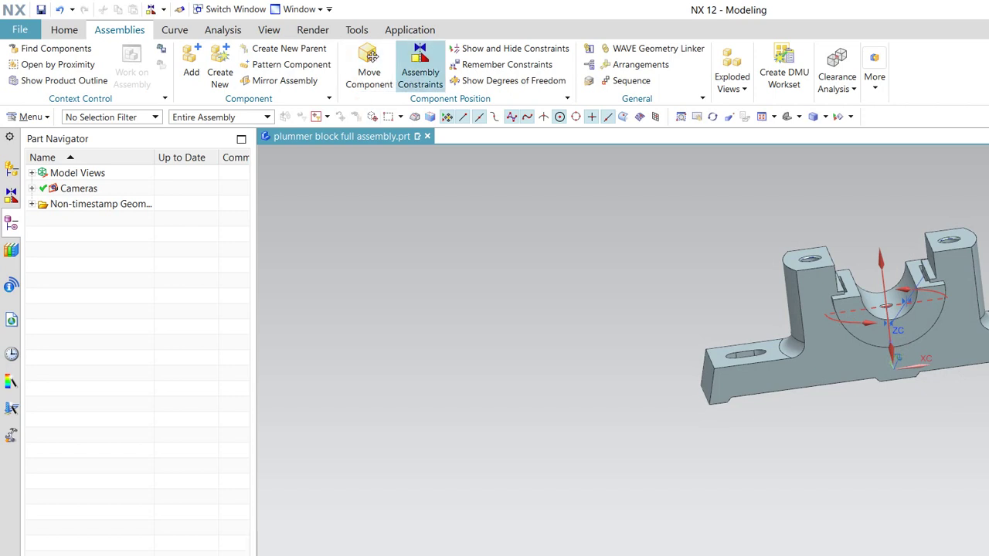
- Constrain the right boss's top face parallel to a nearby edge
click(420, 65)
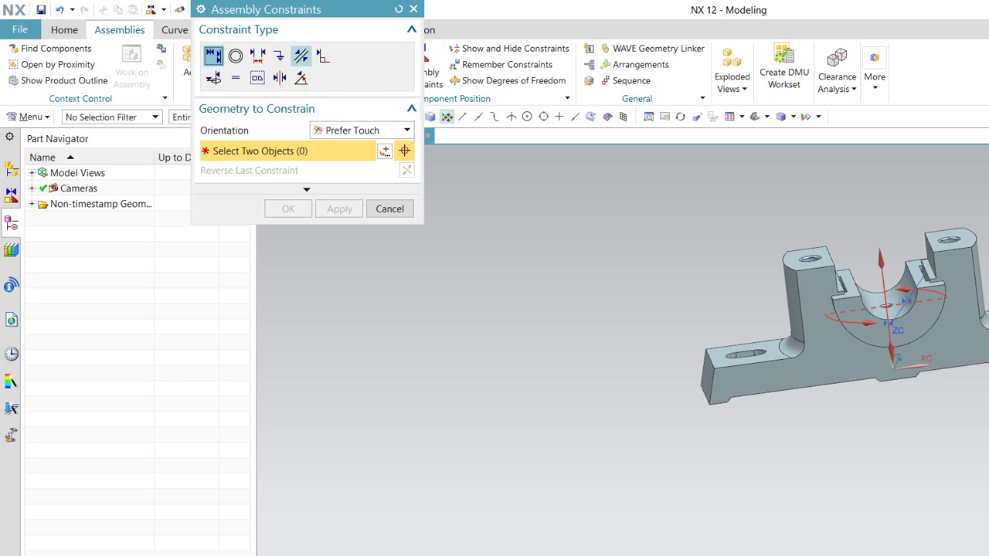
click(302, 56)
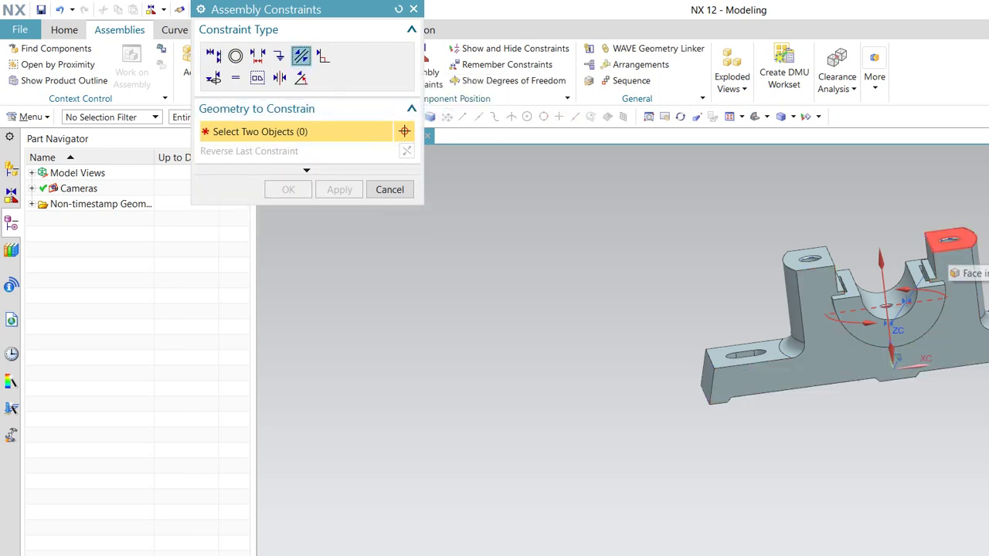
click(950, 245)
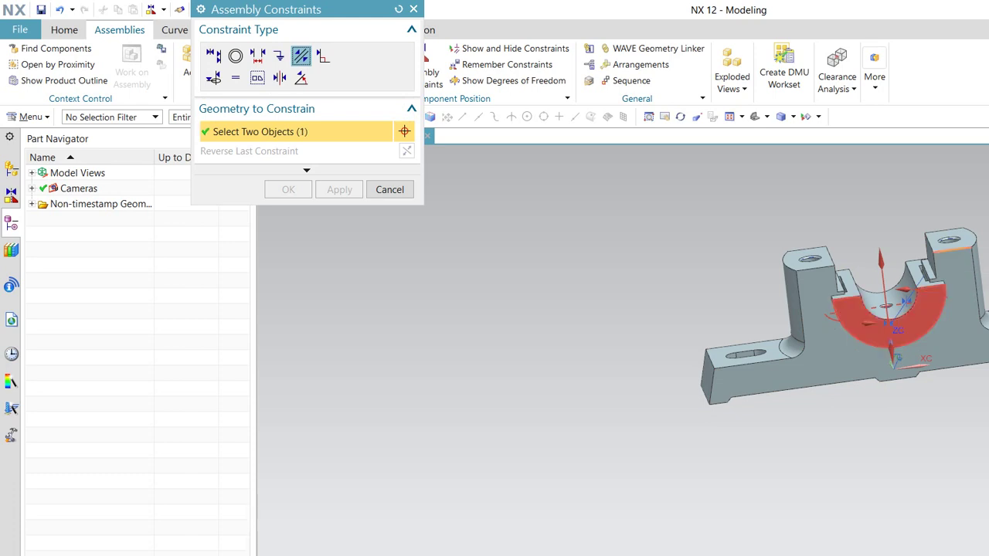
click(927, 282)
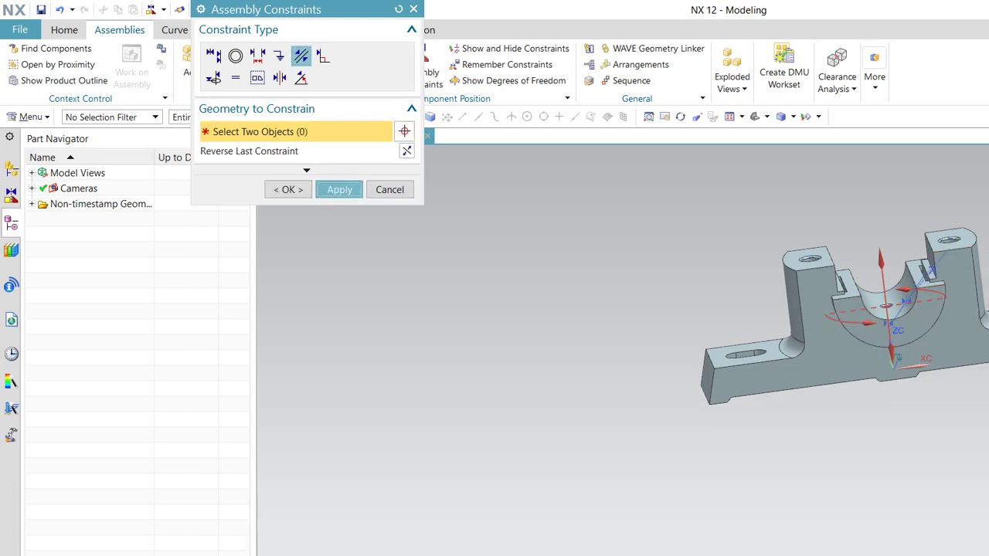
click(338, 189)
click(389, 189)
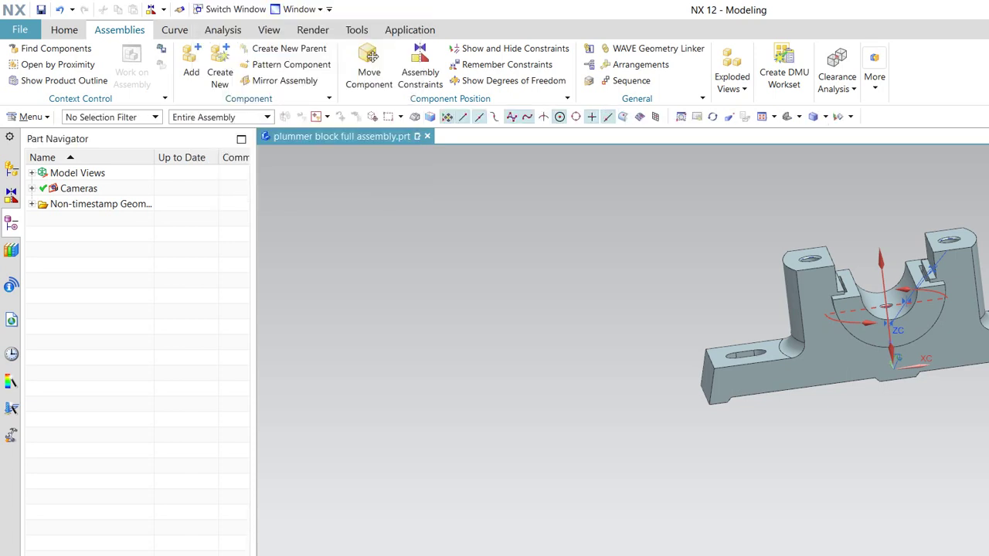
mouse_move(772, 324)
middle_down()
mouse_move(819, 294)
mouse_move(834, 316)
mouse_move(826, 324)
mouse_move(834, 309)
middle_up()
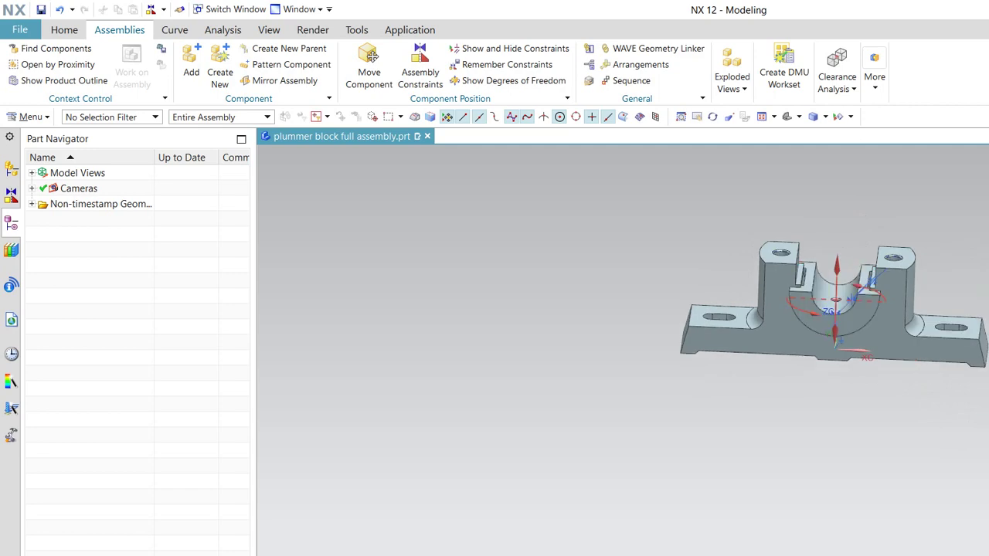
key(alt+Tab)
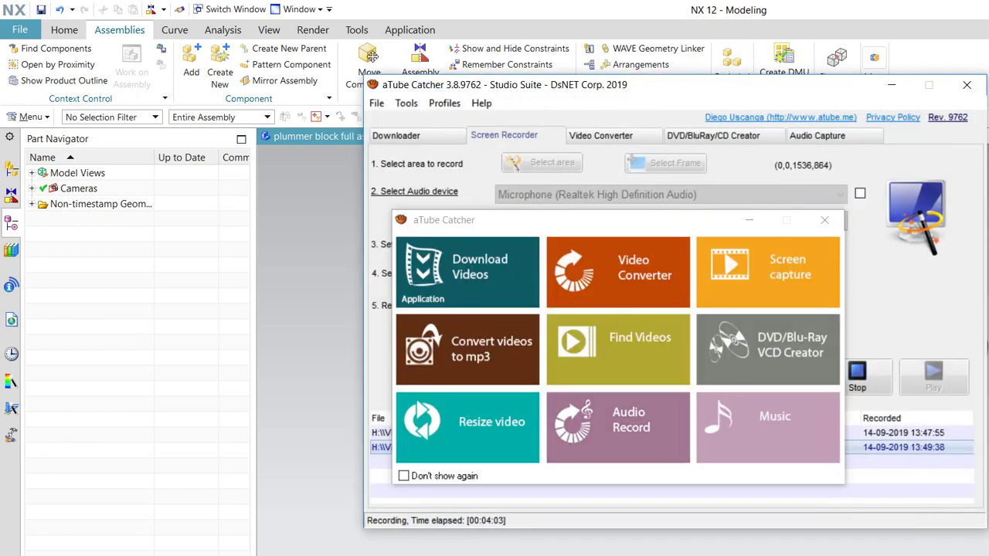
click(749, 220)
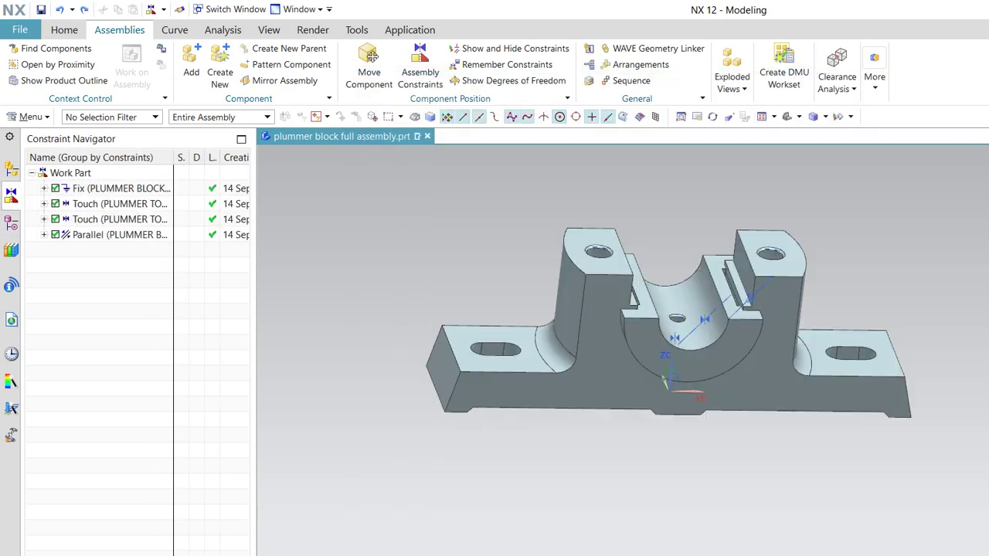
click(891, 84)
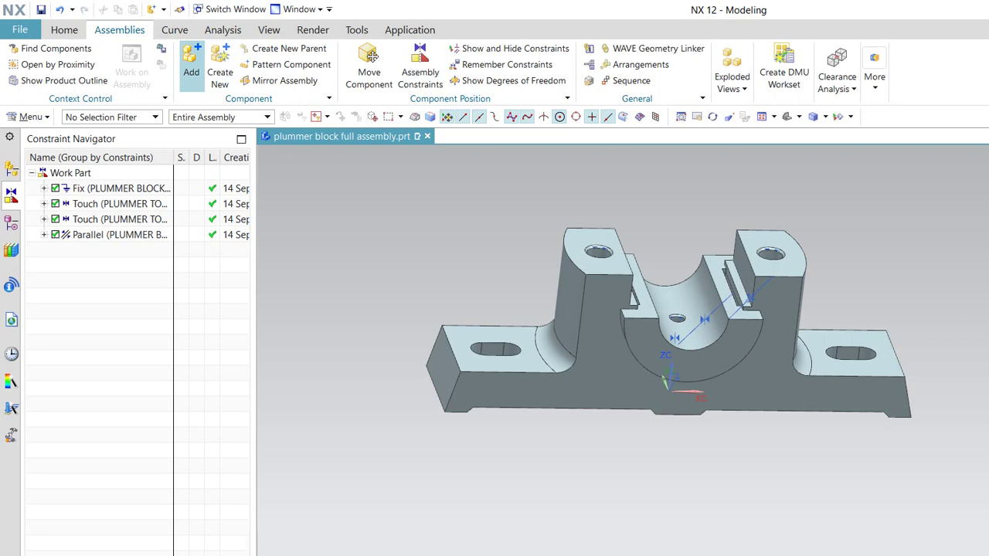
- Load plummer block bearingE.prt and place it beside the block
click(191, 66)
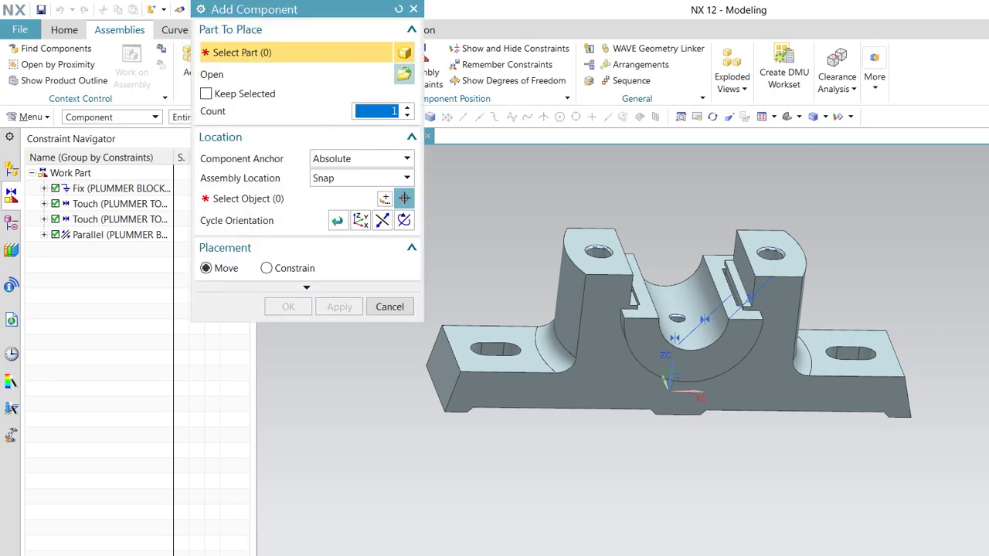
click(404, 74)
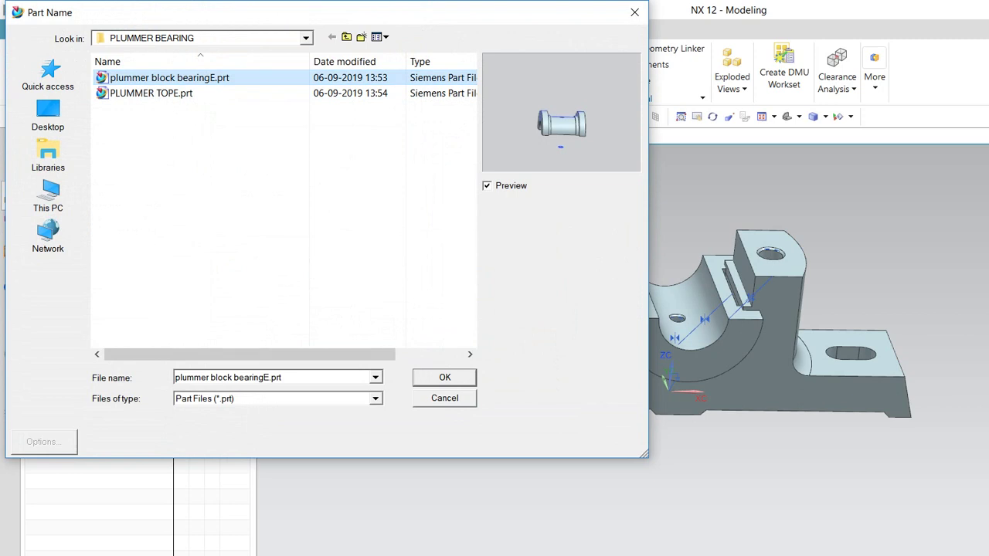
key(Return)
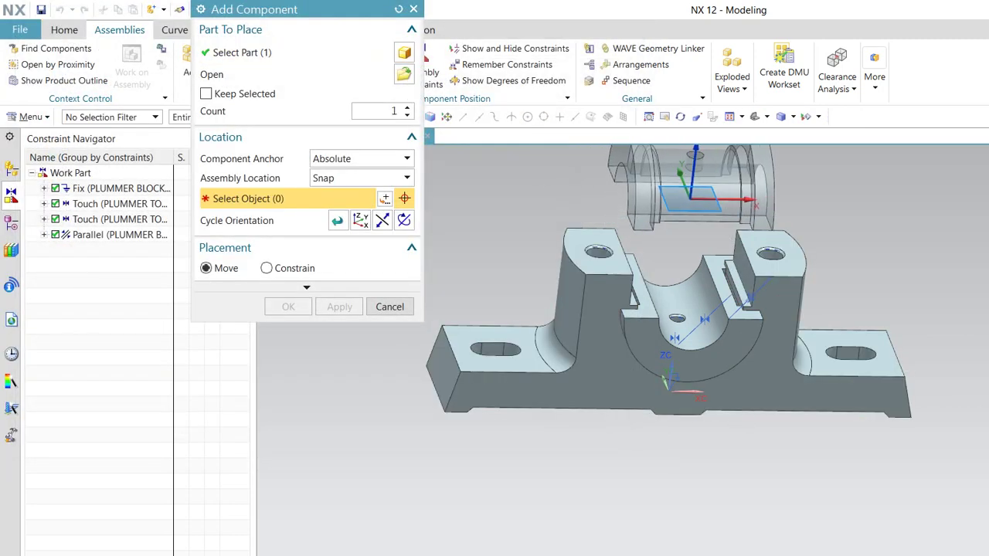
click(688, 169)
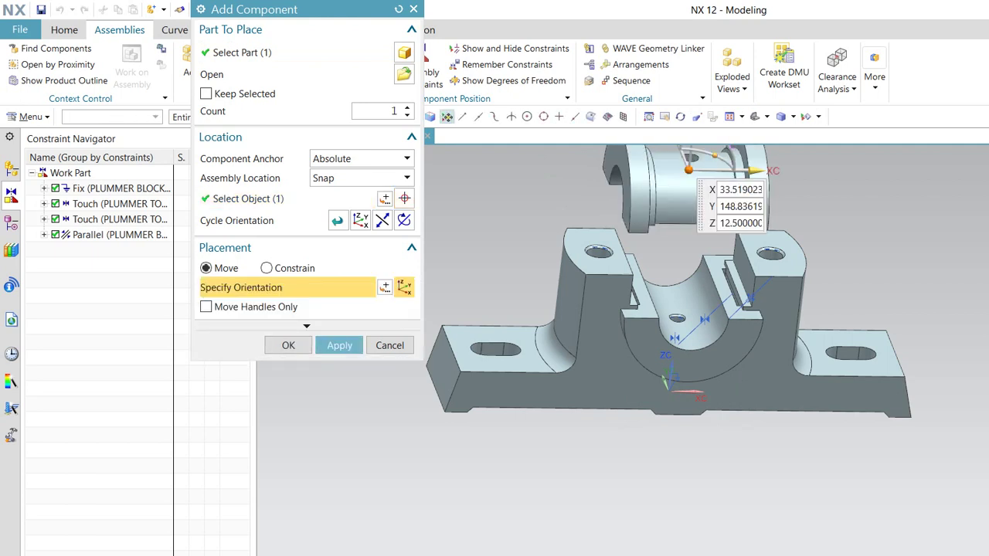
- Turn the bearing -90 degrees about its vertical axis and add it
shift+middle_drag(668, 309, 668, 456)
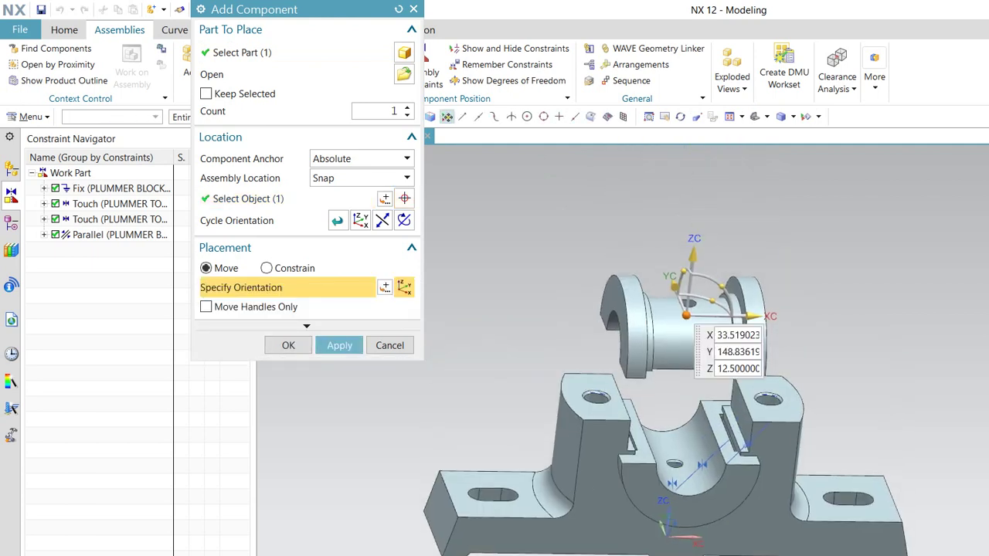
drag(734, 286, 753, 246)
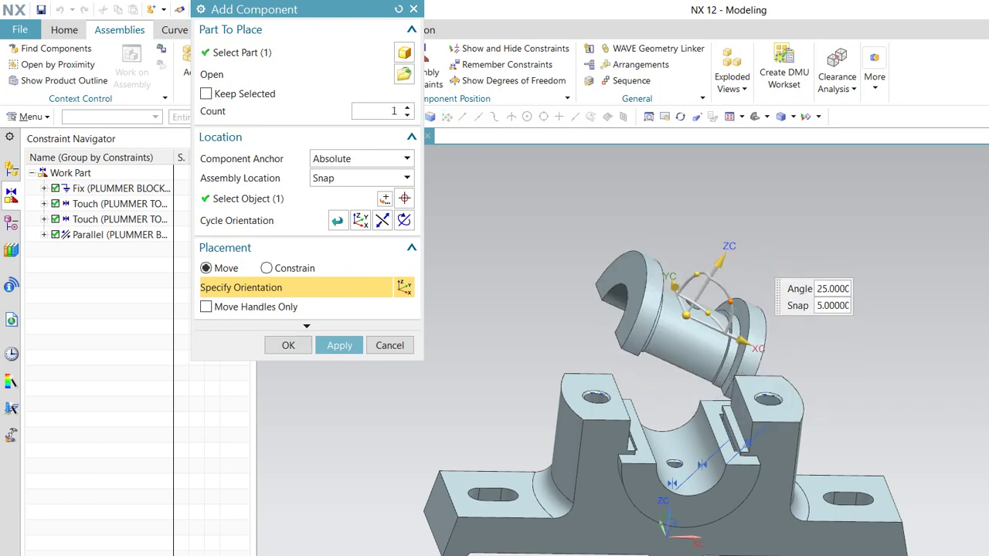
click(686, 314)
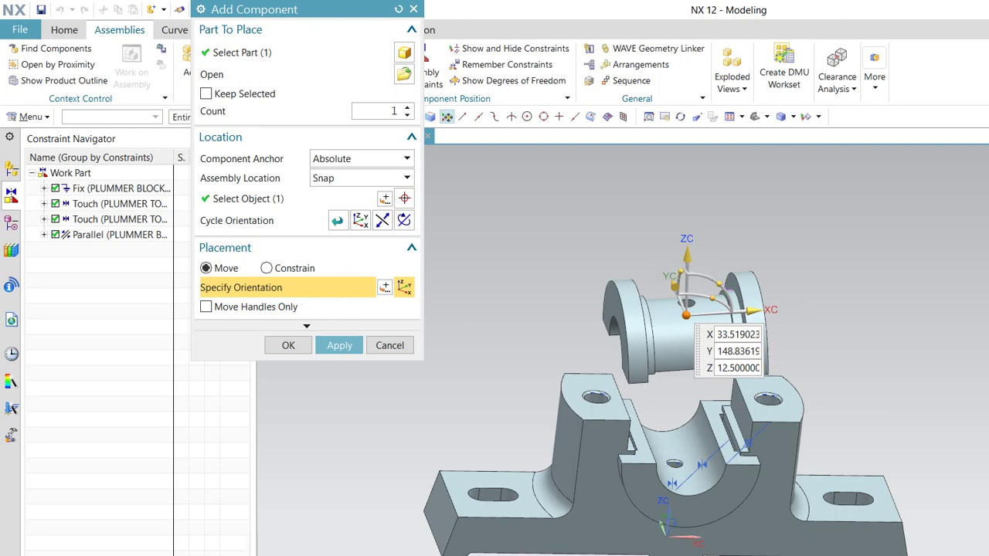
middle_drag(722, 286, 780, 355)
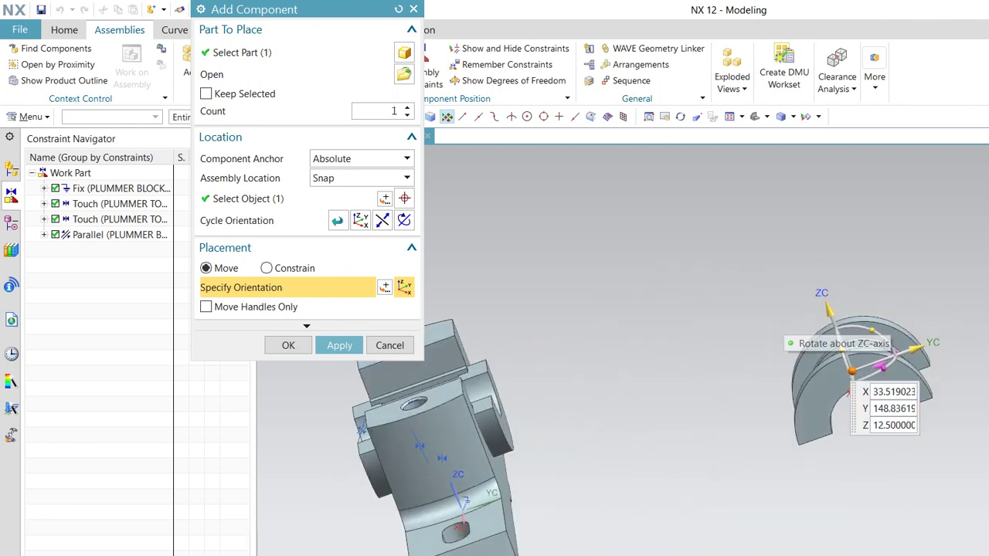
mouse_move(889, 355)
mouse_down()
mouse_move(773, 408)
mouse_move(840, 452)
mouse_move(777, 414)
mouse_move(857, 383)
mouse_up()
click(339, 346)
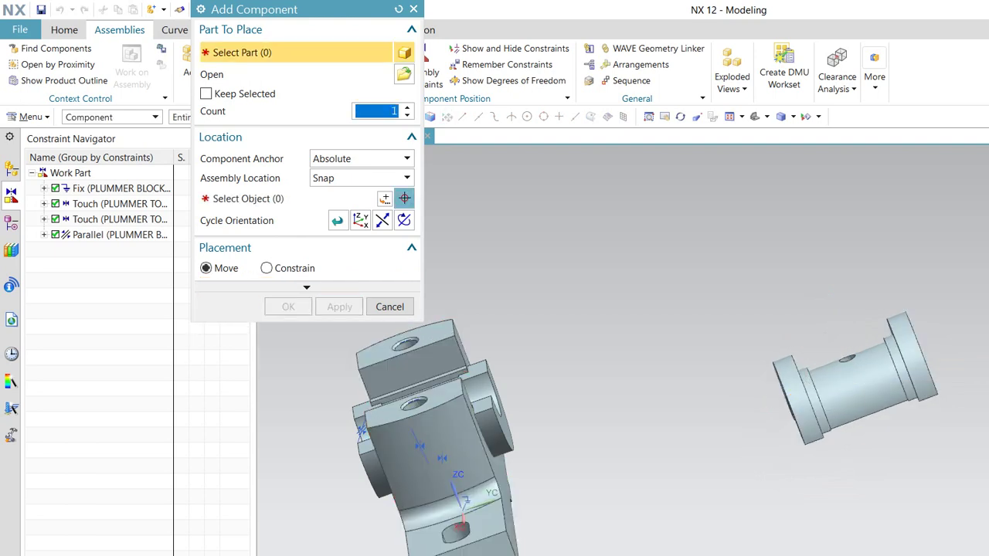
click(389, 346)
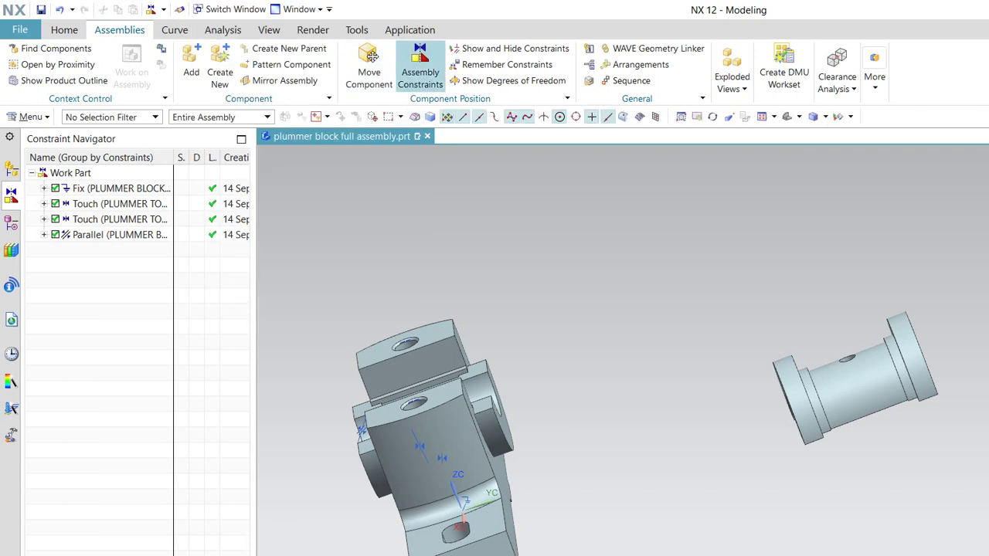
click(419, 66)
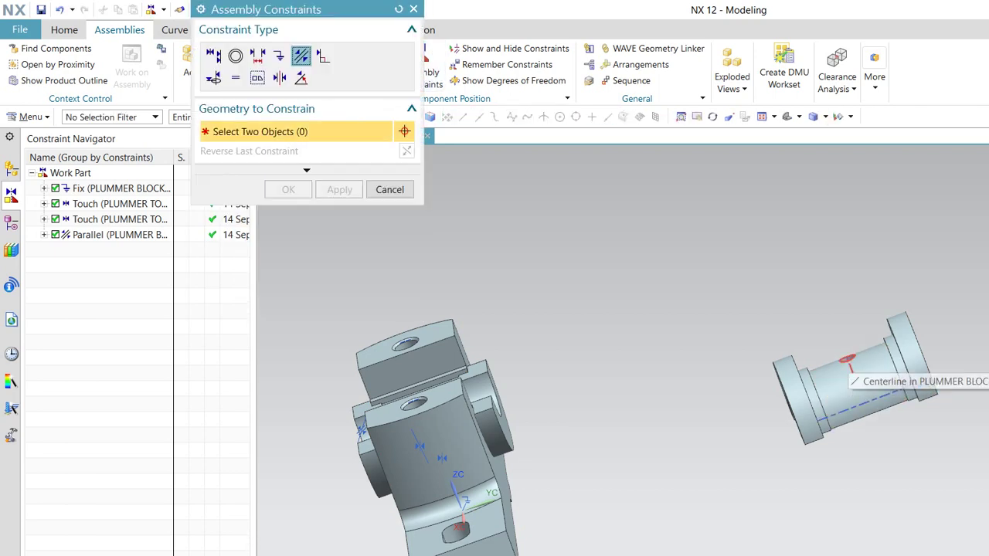
click(848, 363)
scroll(540, 402, up, 3)
scroll(541, 401, down, 4)
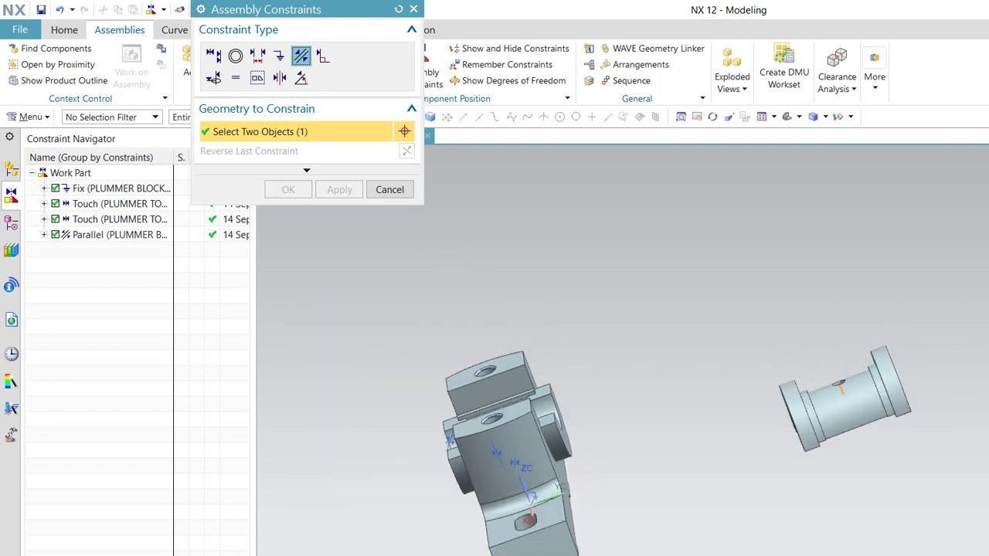
middle_drag(541, 433, 633, 448)
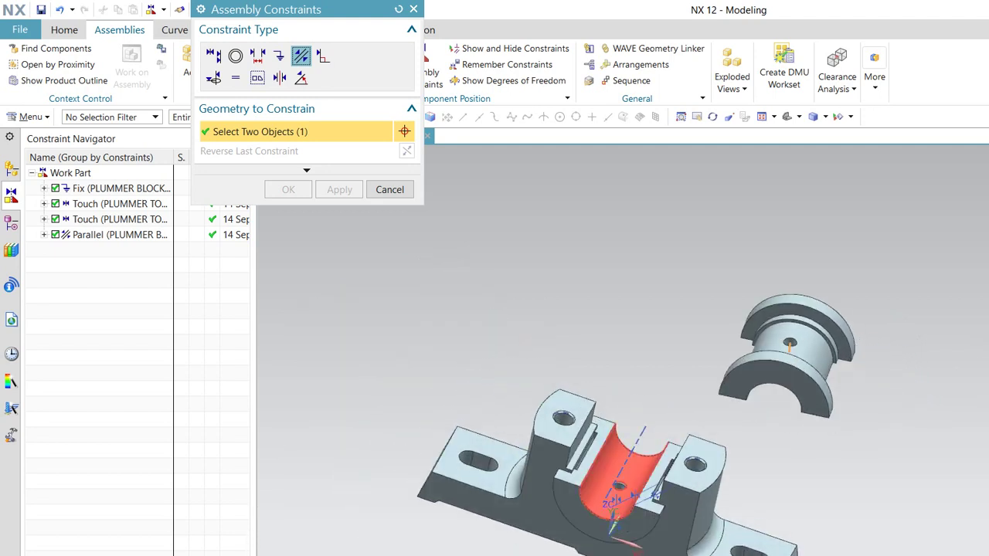
scroll(633, 448, up, 3)
click(617, 491)
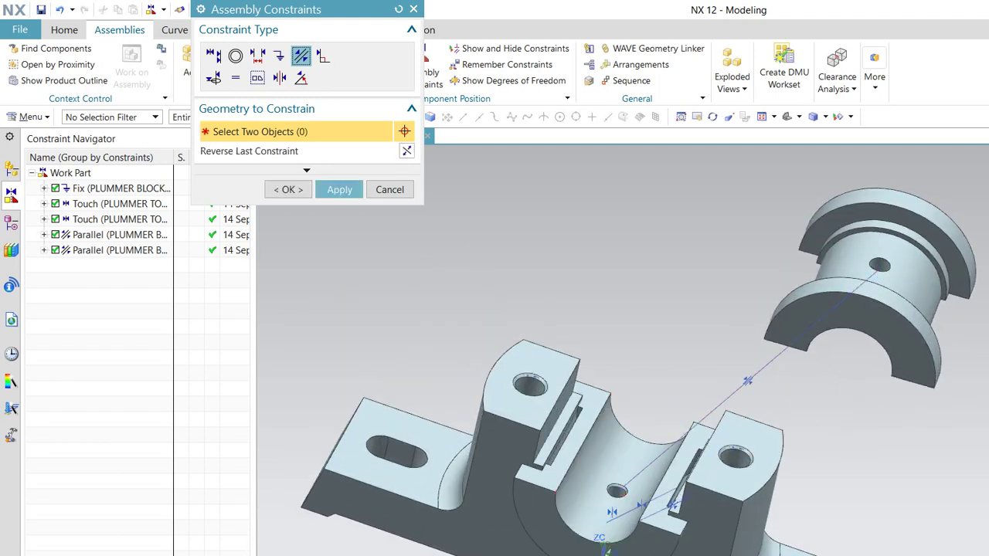
middle_drag(618, 433, 718, 433)
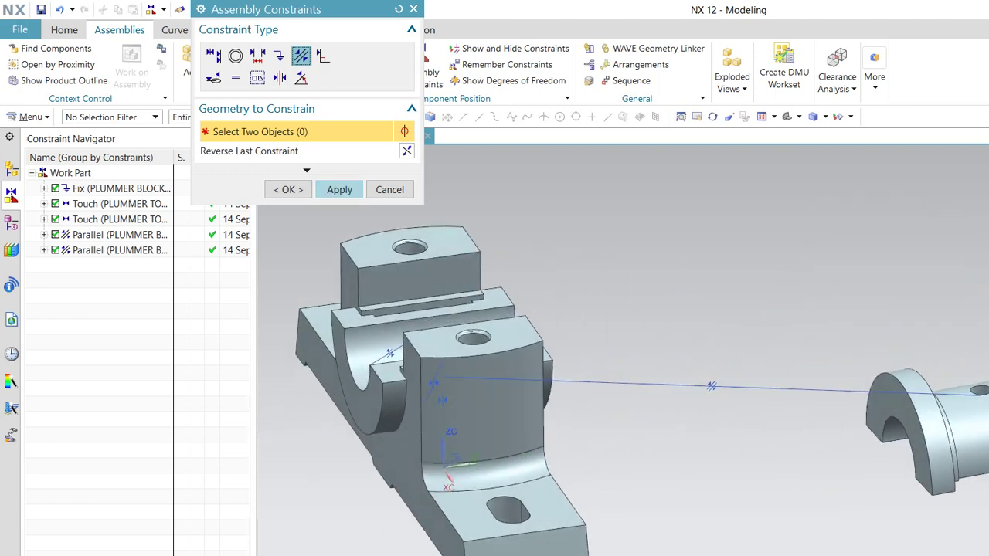
click(389, 189)
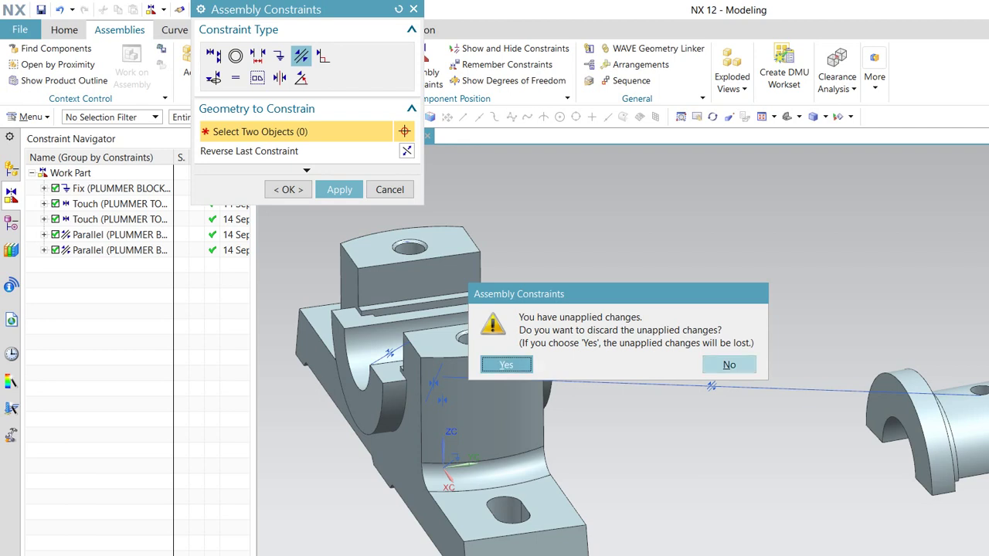
key(Return)
key(ctrl+z)
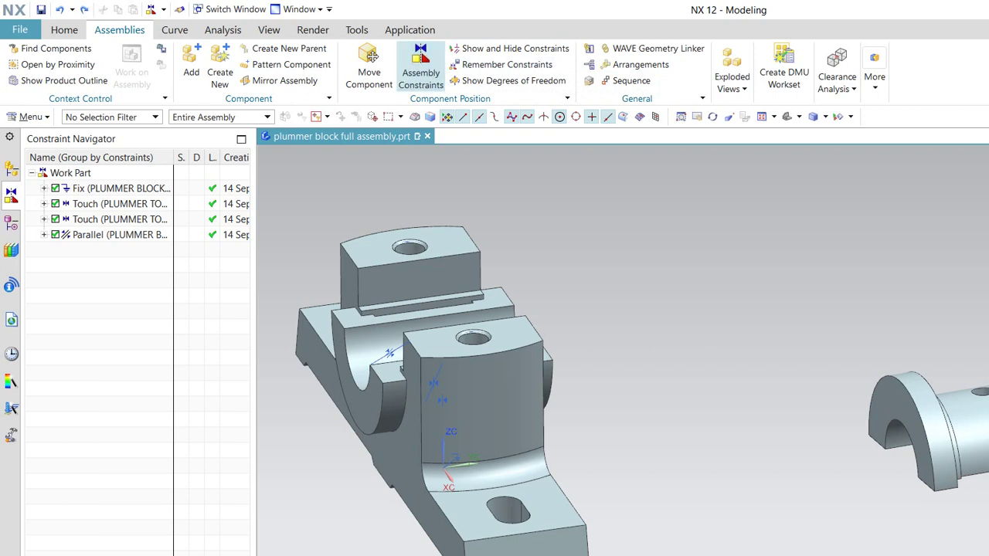
- Add a fifth constraint, a Touch Align on the hole axes, pulling the flanged bush into the block
click(421, 66)
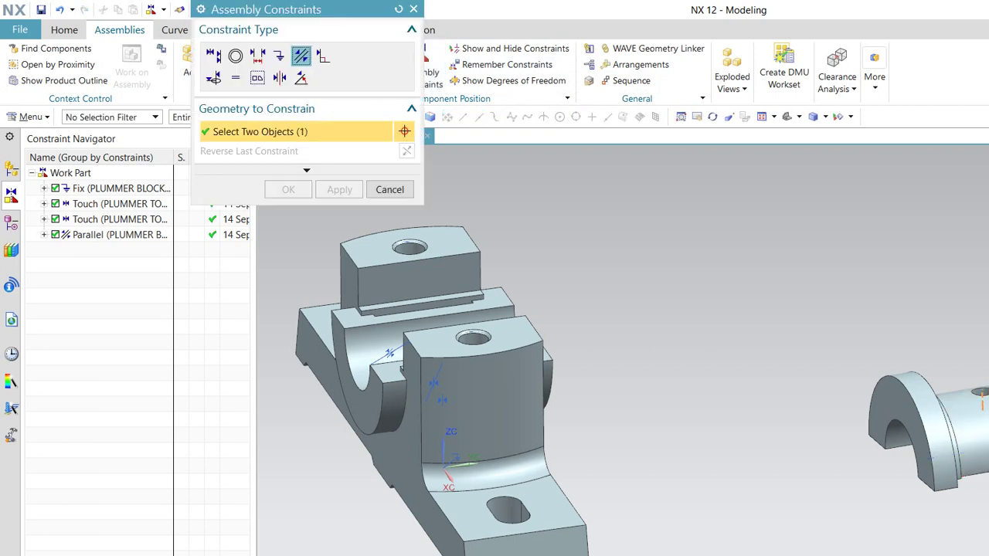
middle_drag(587, 324, 494, 348)
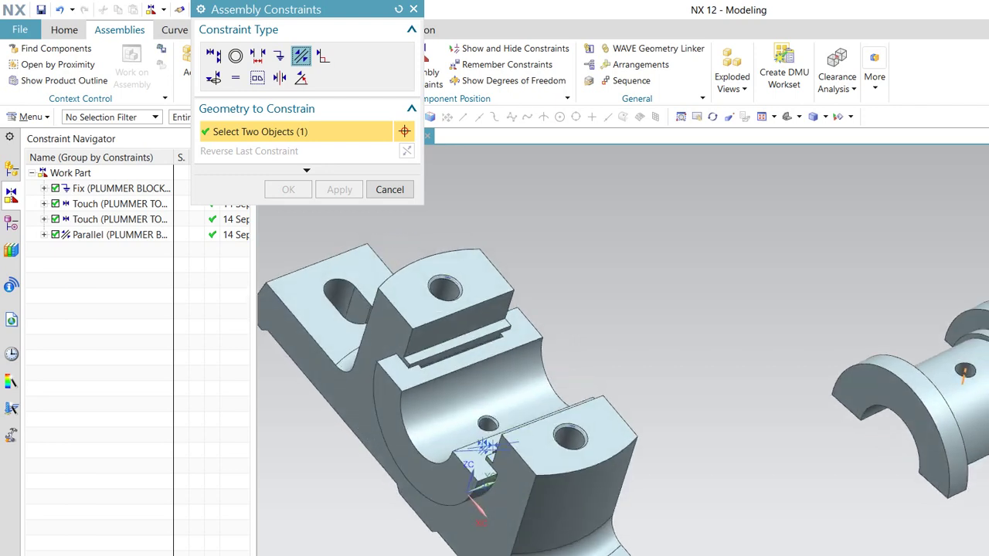
click(213, 56)
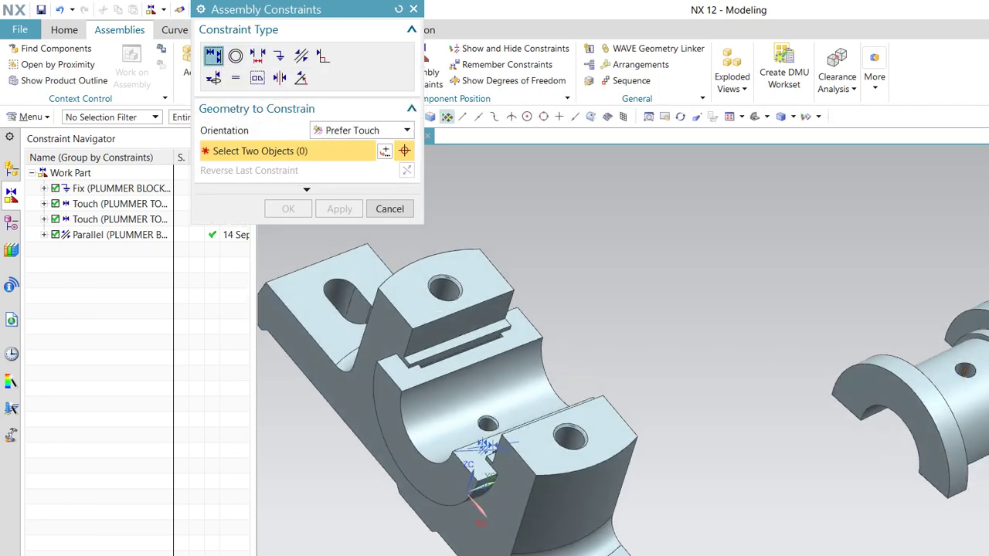
click(362, 129)
click(359, 190)
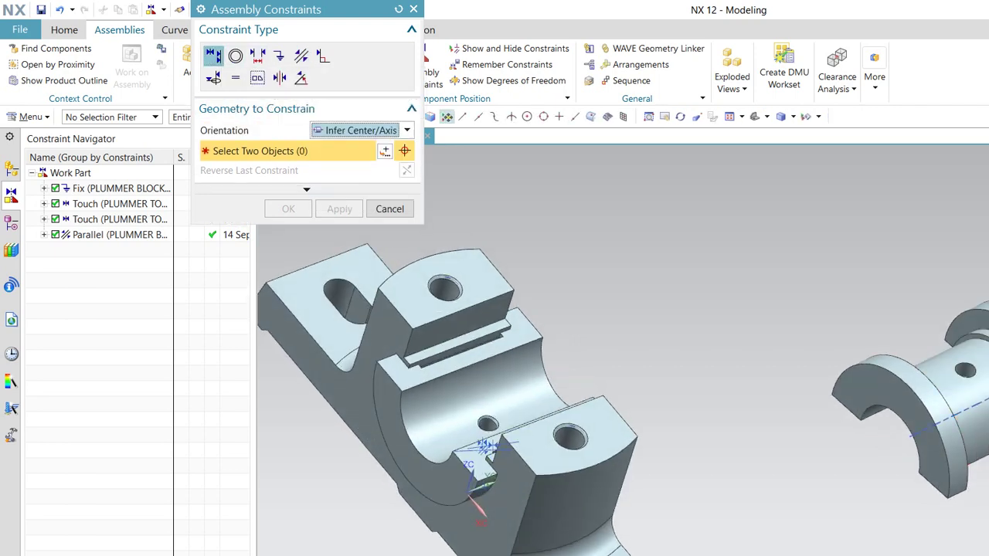
click(964, 370)
click(482, 445)
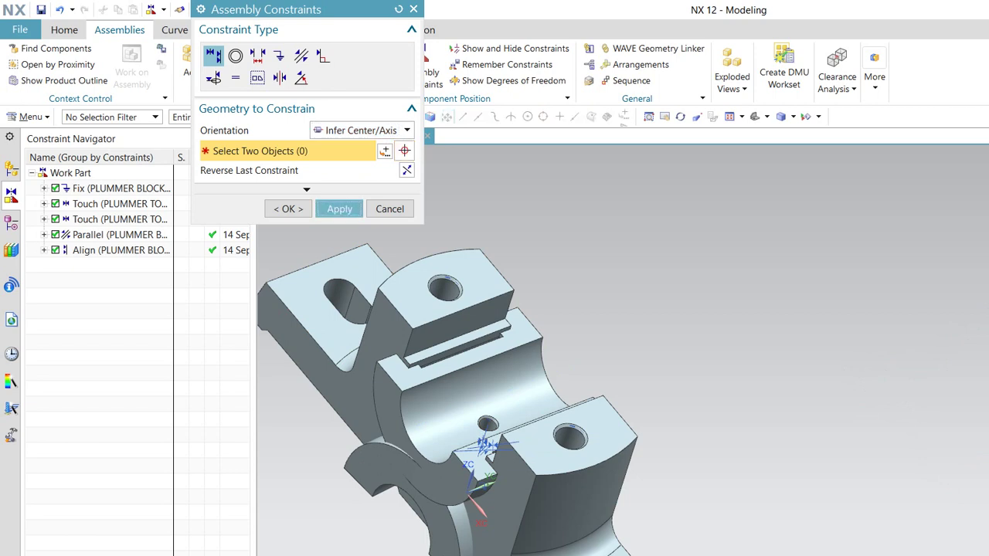
middle_click(432, 100)
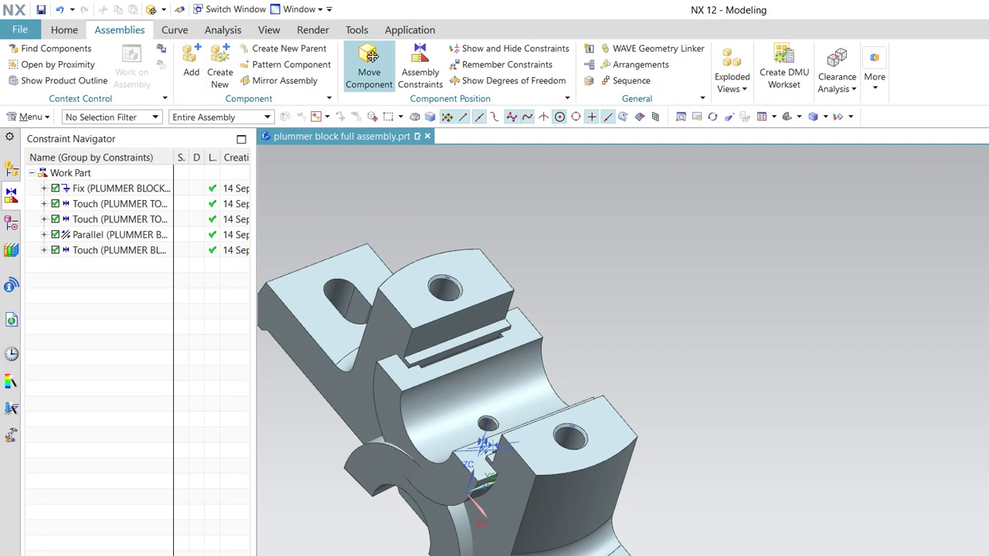
- Raise the upper bearing half above the block's bore to about Z 71.44
click(371, 56)
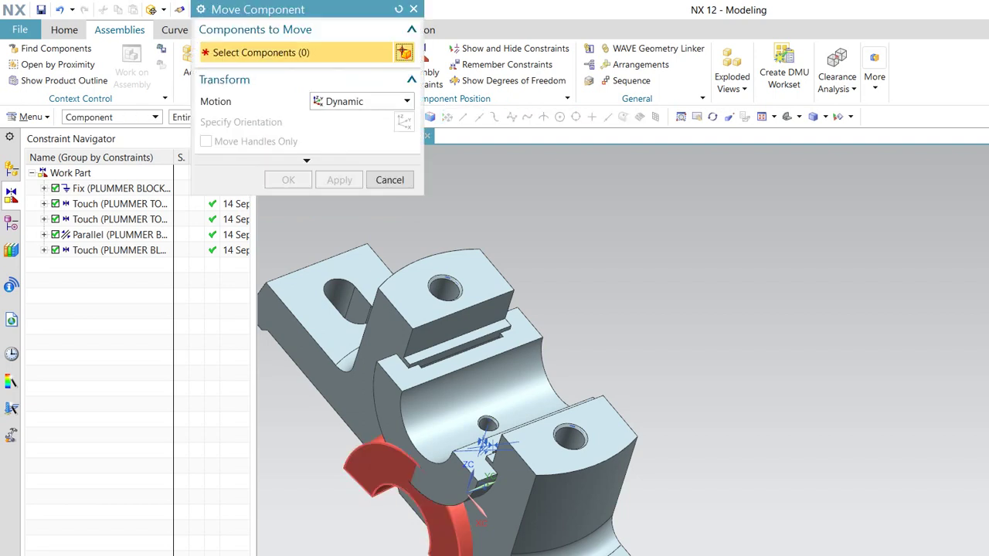
click(371, 463)
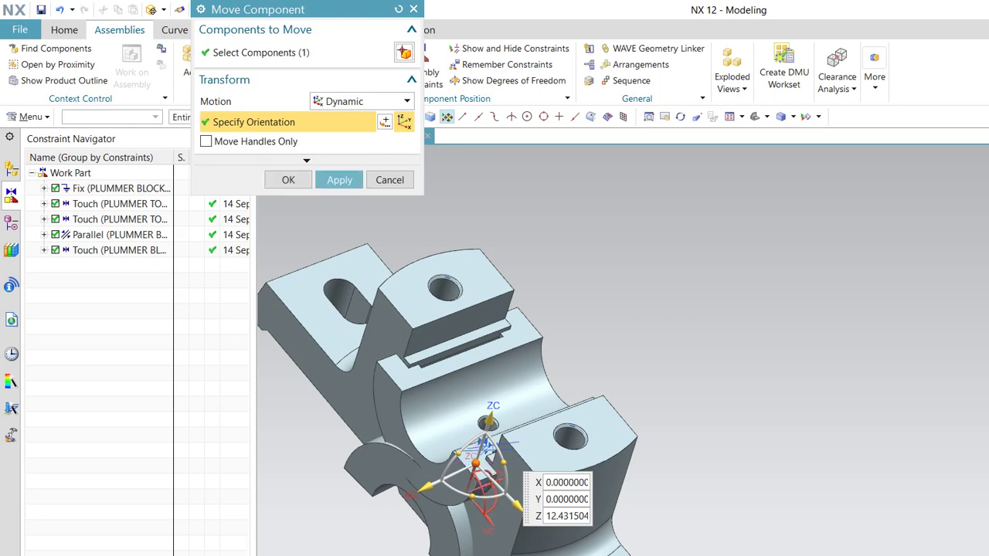
middle_drag(502, 386, 541, 363)
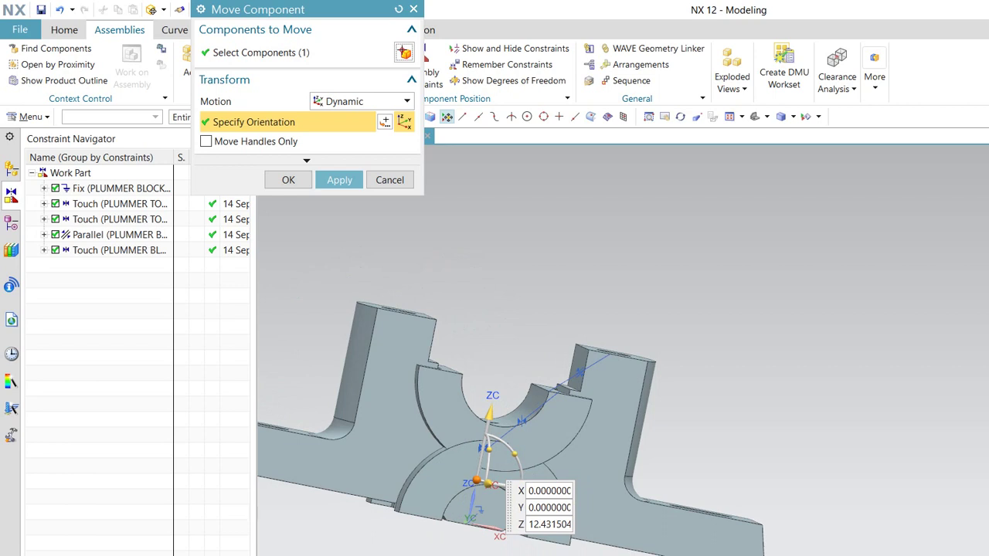
drag(486, 482, 519, 279)
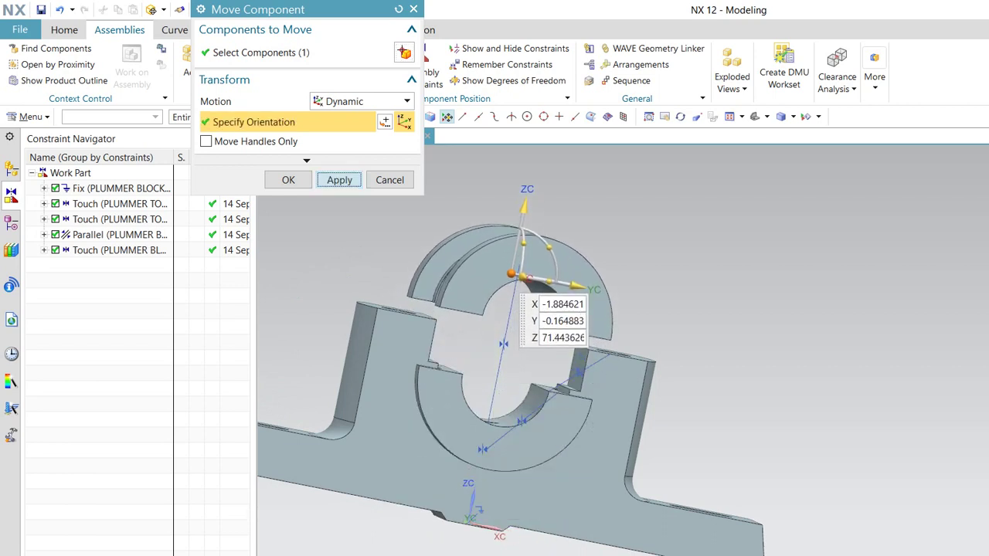
click(339, 180)
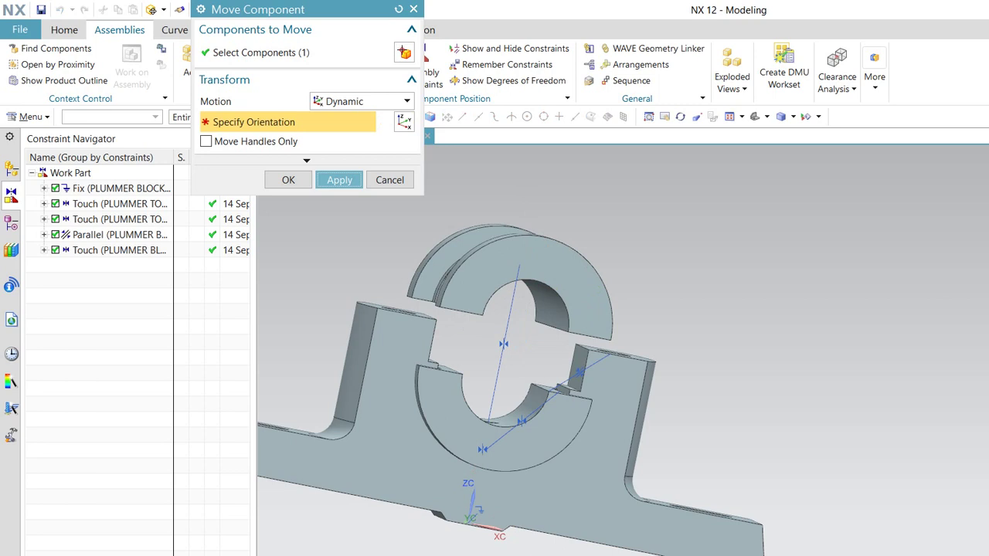
click(389, 179)
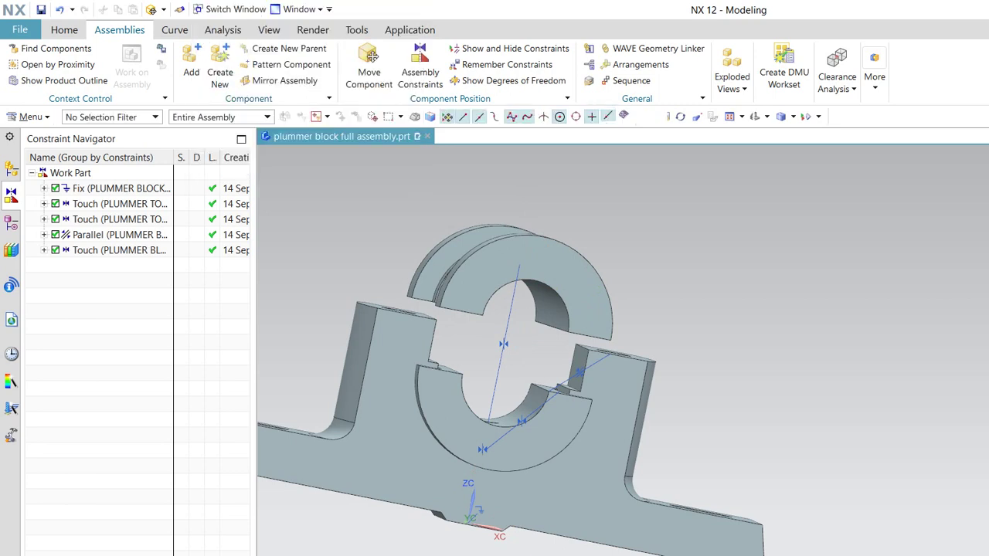
- Seat the bearing half's notch face on the base notch face with a Touch constraint
click(420, 65)
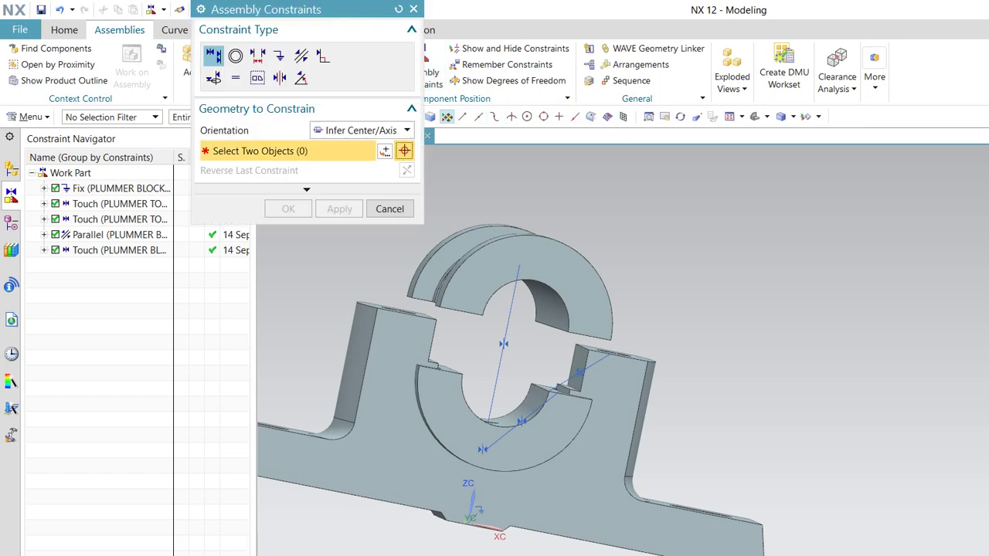
click(581, 306)
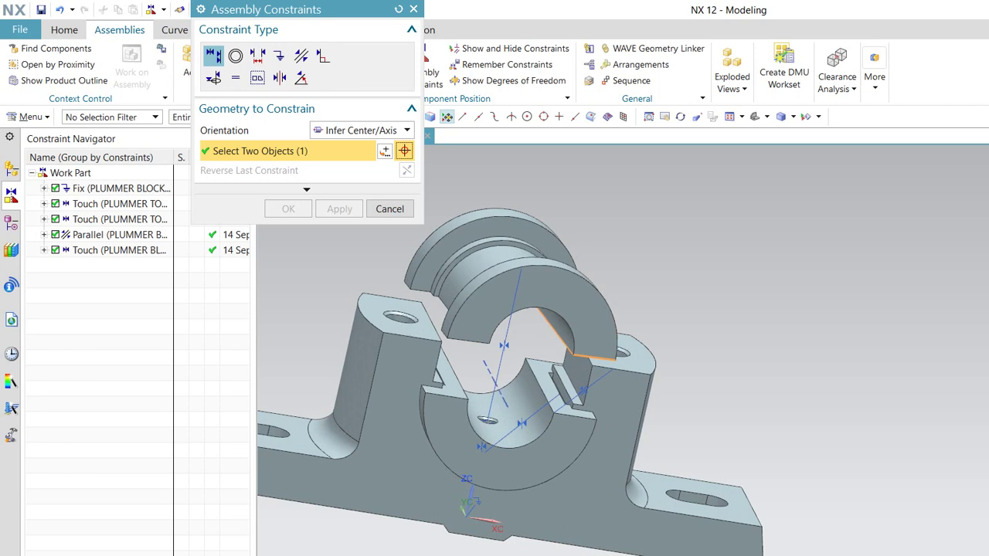
click(550, 398)
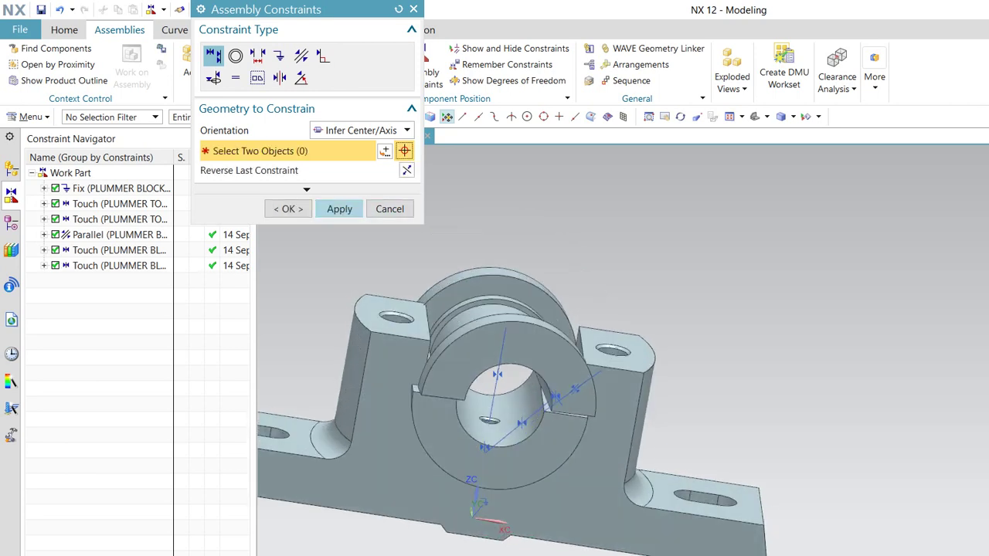
key(Return)
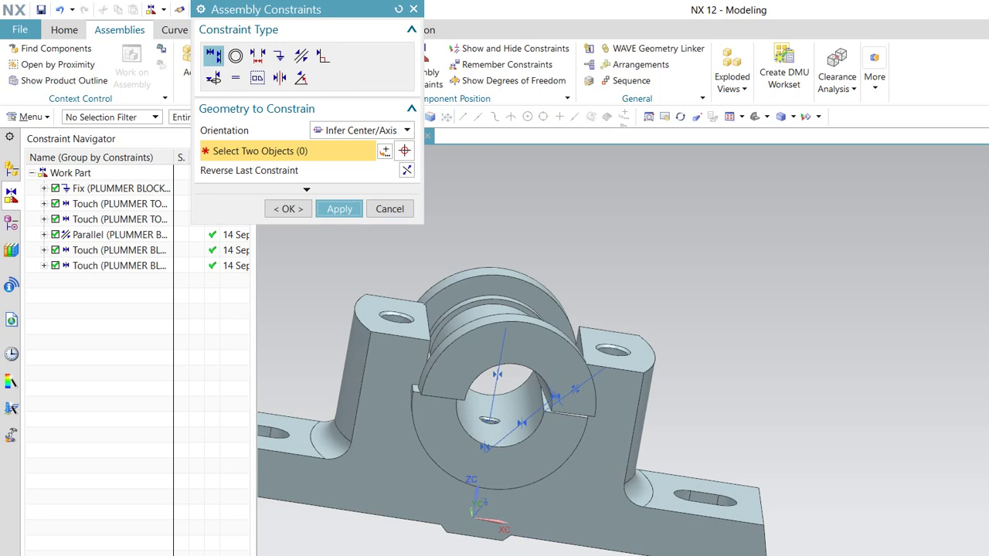
click(389, 209)
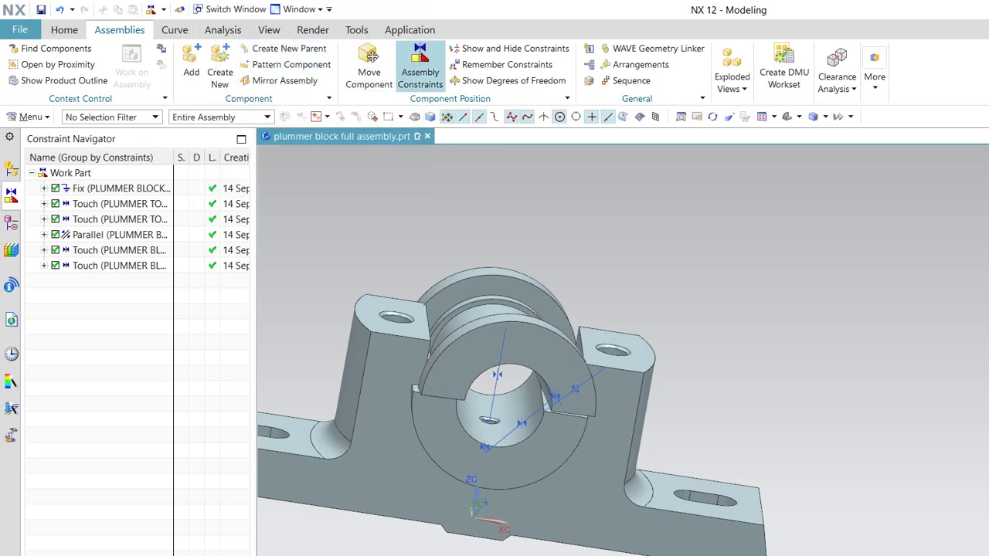
- Make the bearing edge parallel to the left pillar's top edge
click(420, 65)
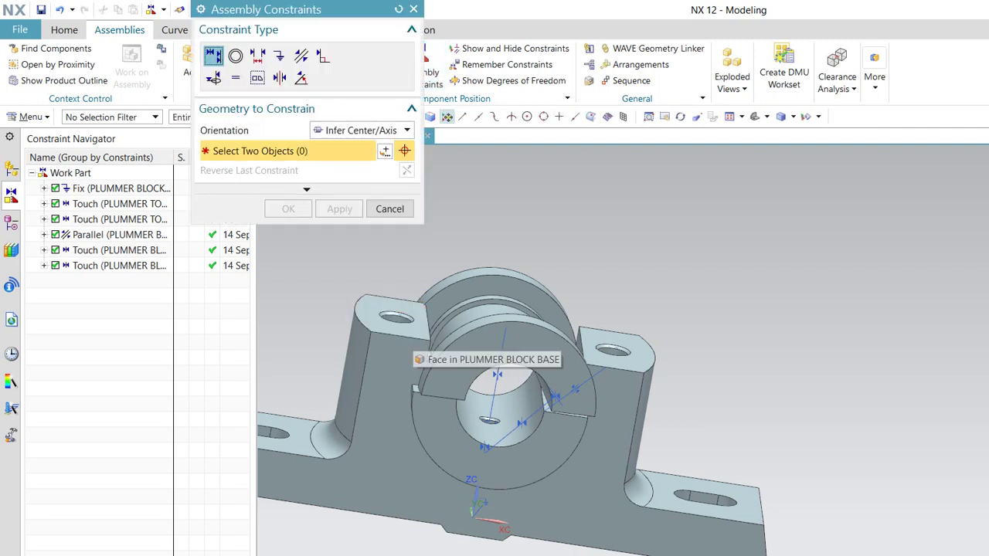
click(301, 55)
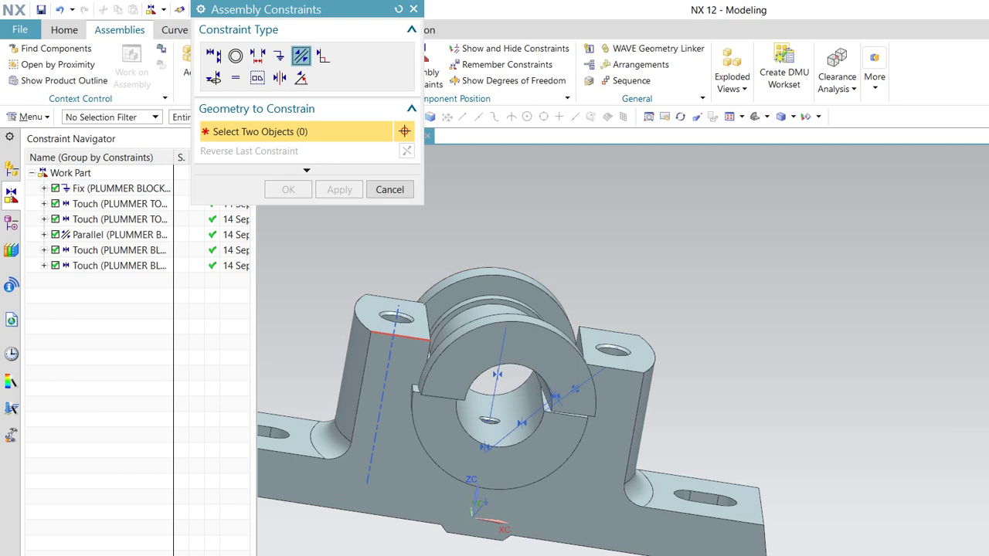
click(400, 334)
click(444, 398)
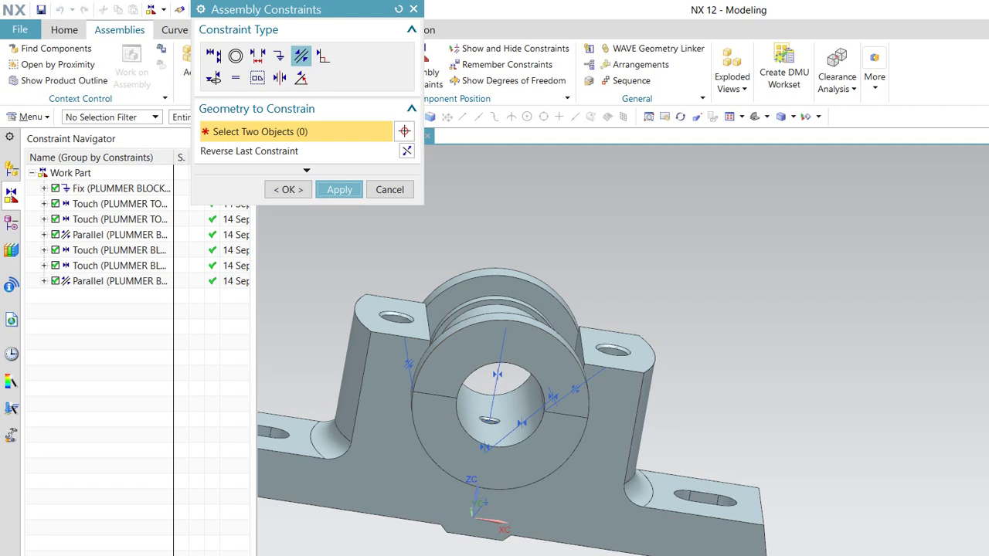
click(389, 189)
- Load plummer block cap-2.prt from the plummer block folder and place it above the block
scroll(614, 260, down, 3)
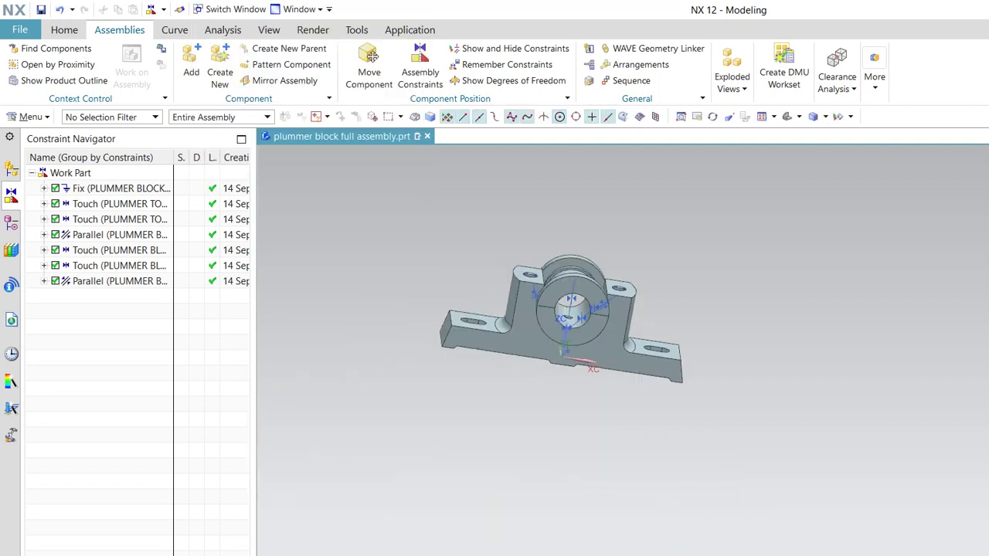
mouse_move(564, 325)
middle_down()
mouse_move(595, 340)
mouse_move(571, 363)
middle_up()
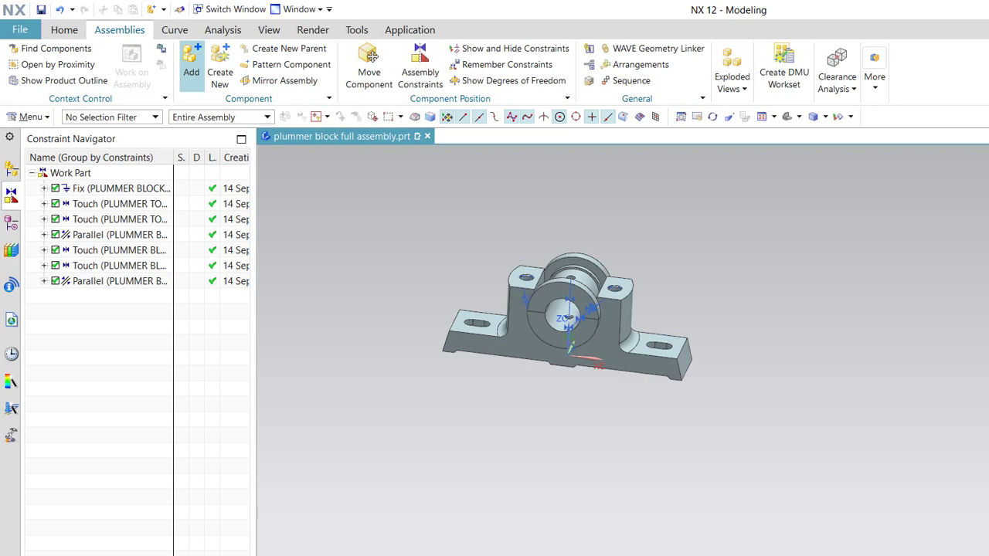
click(191, 64)
click(403, 73)
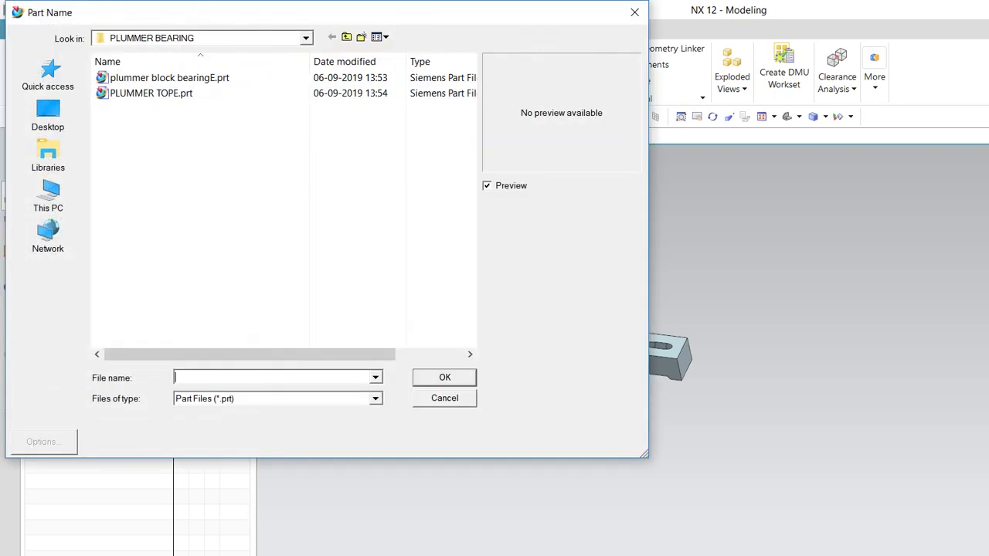
click(346, 37)
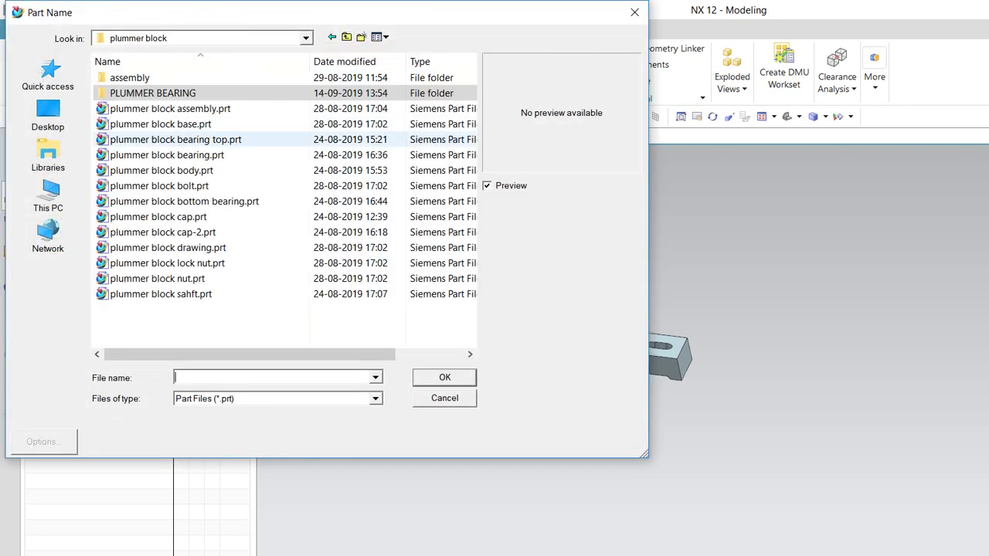
click(162, 232)
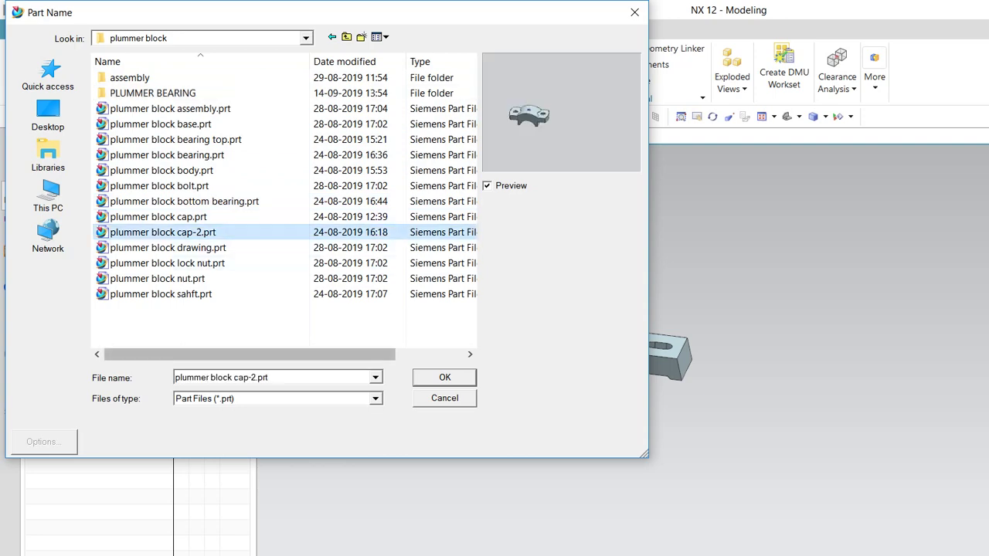
click(444, 377)
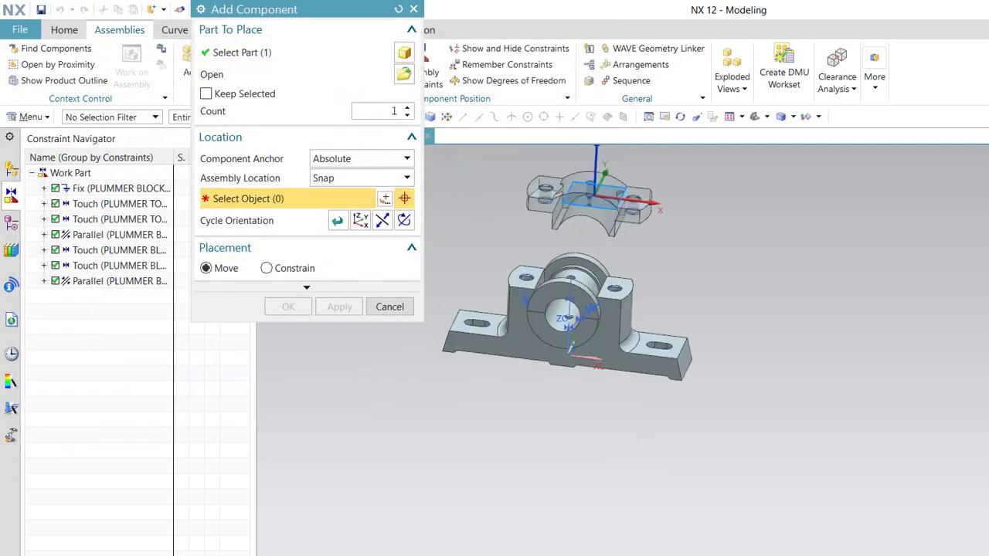
click(588, 203)
click(339, 345)
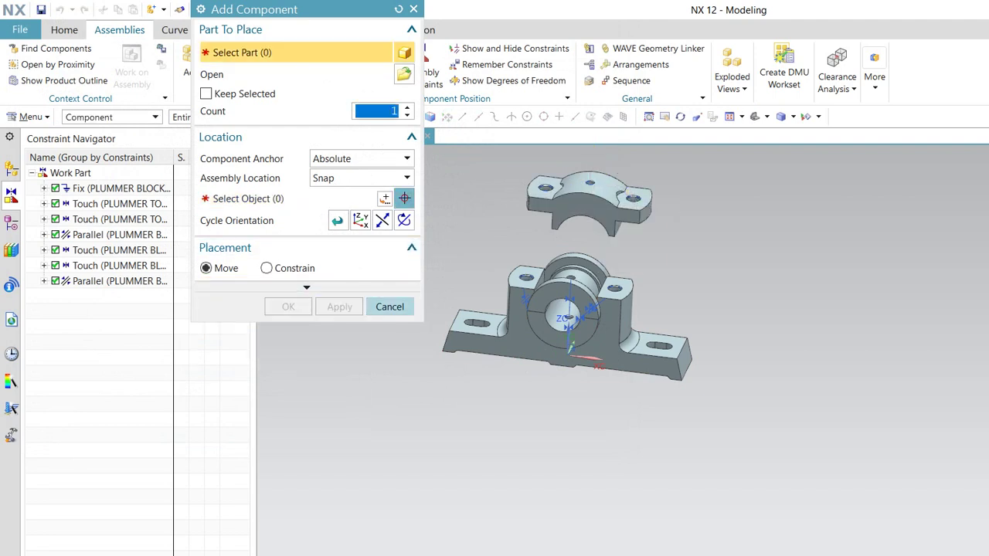
click(389, 306)
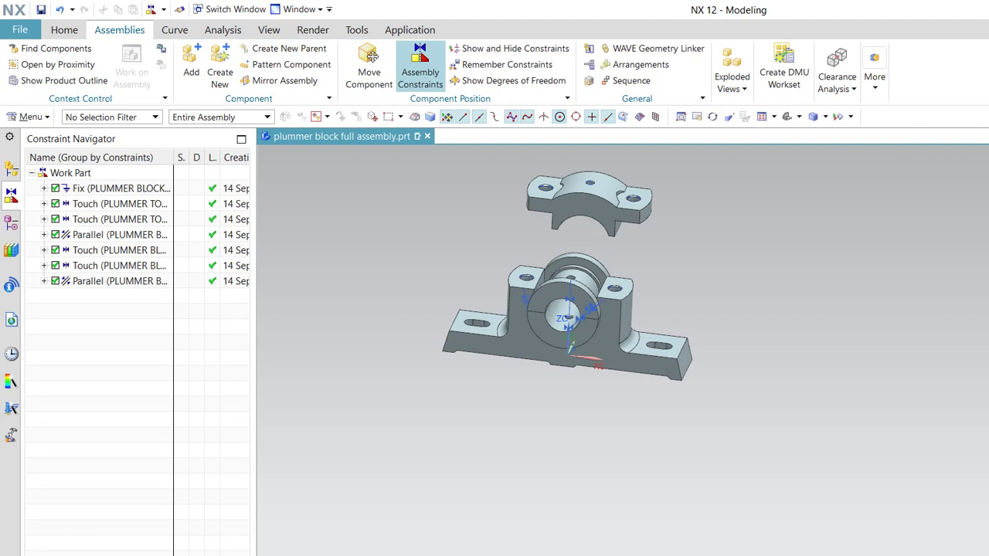
- Align the cap's central hole axis with the bearing's top hole using Touch Align
click(420, 66)
scroll(578, 201, up, 3)
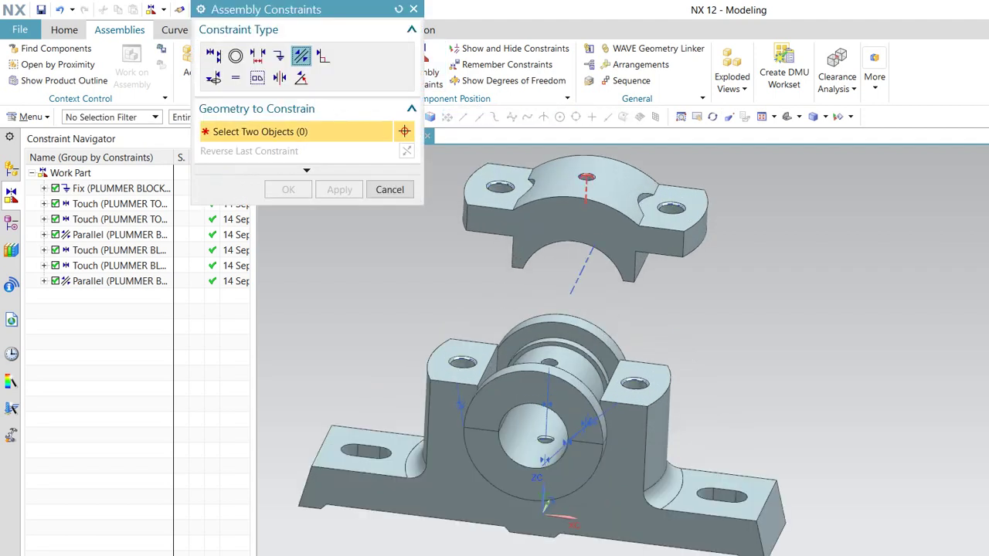
click(586, 177)
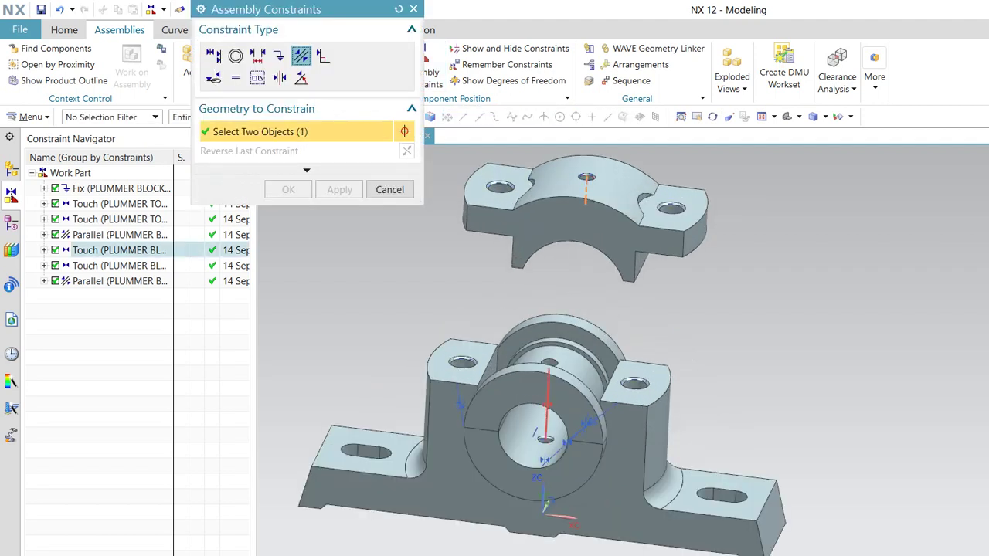
click(119, 250)
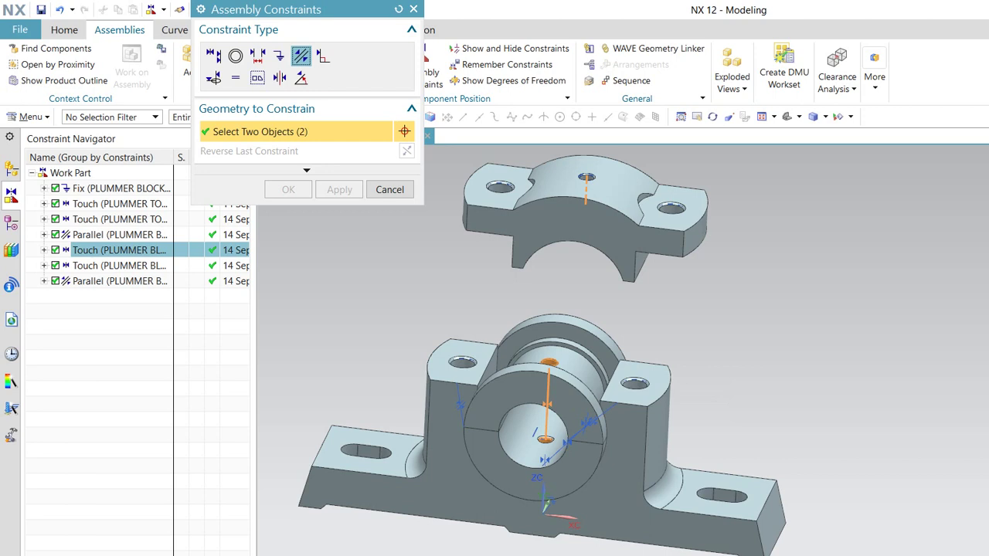
click(389, 189)
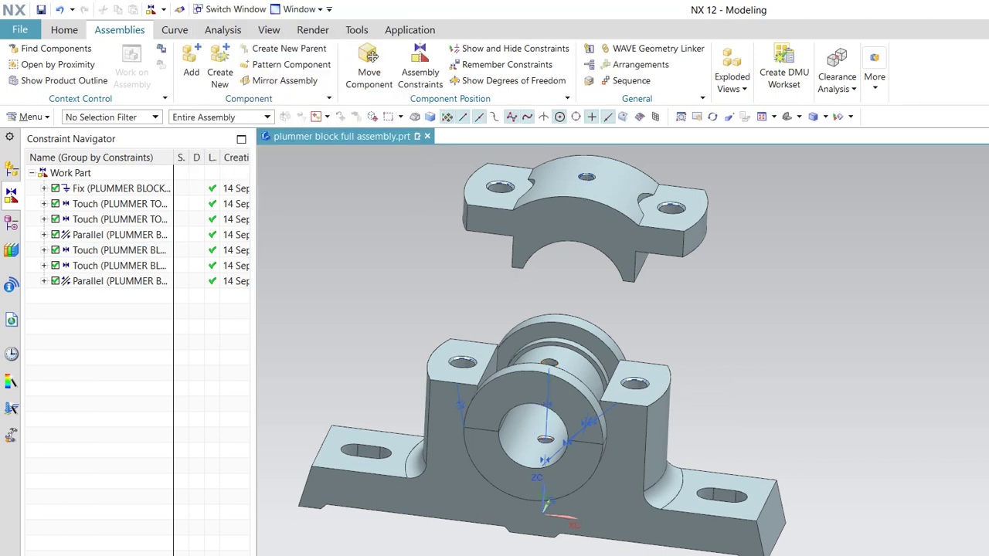
click(420, 66)
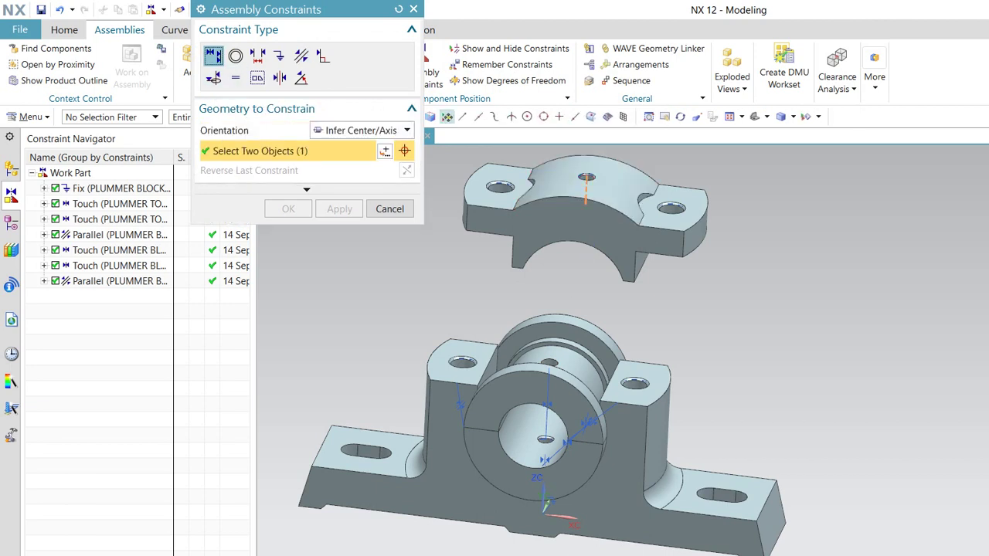
click(548, 363)
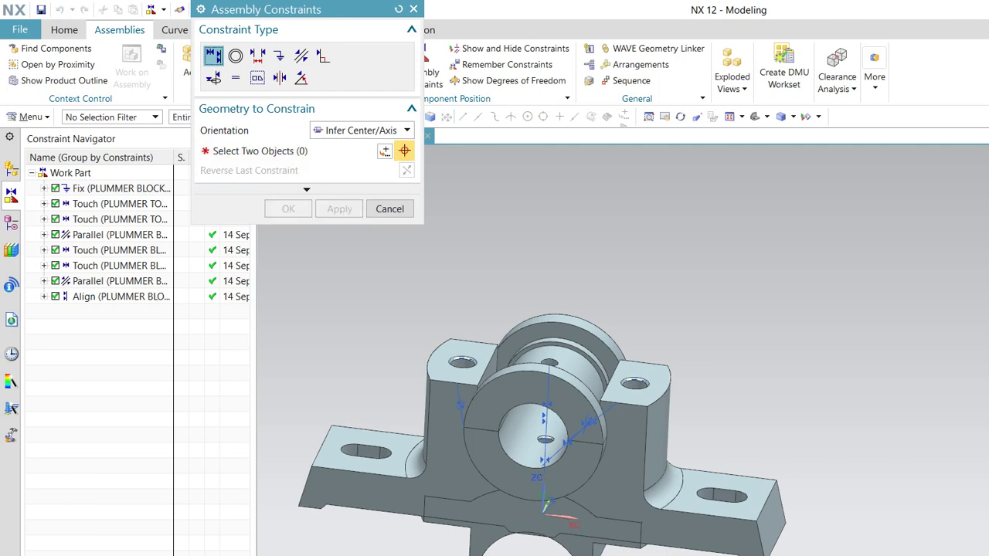
key(Escape)
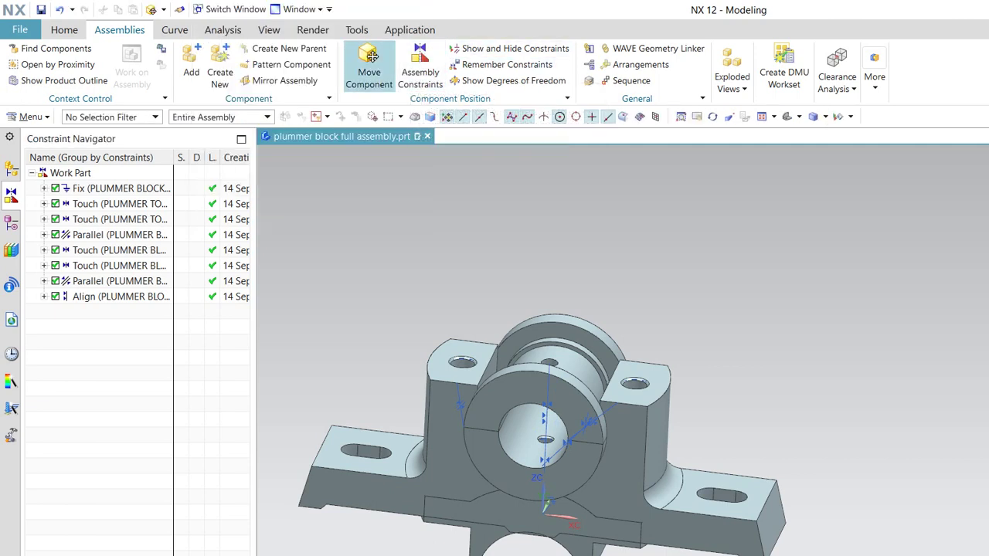
- Raise the top cap to about Z 82.94 using the dynamic Z handle
click(371, 55)
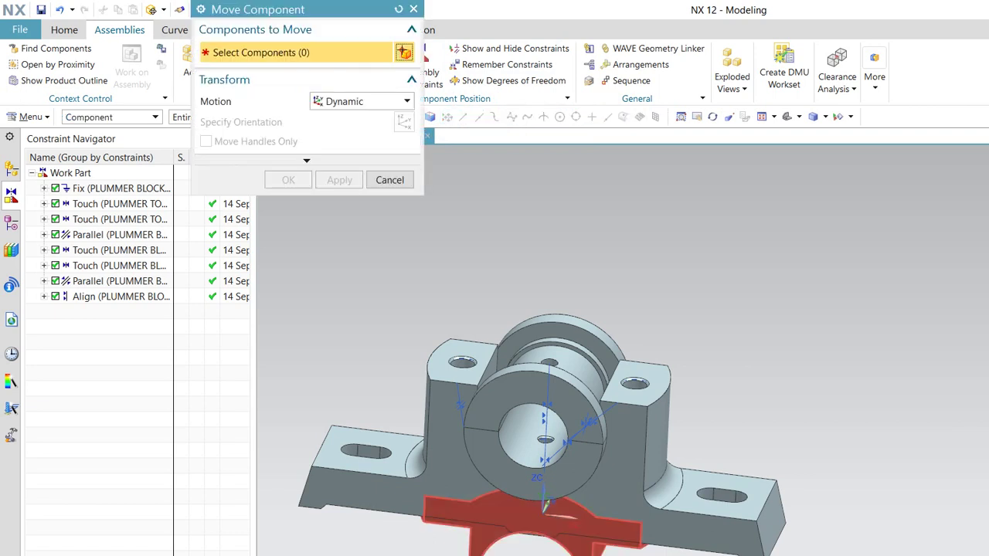
click(525, 533)
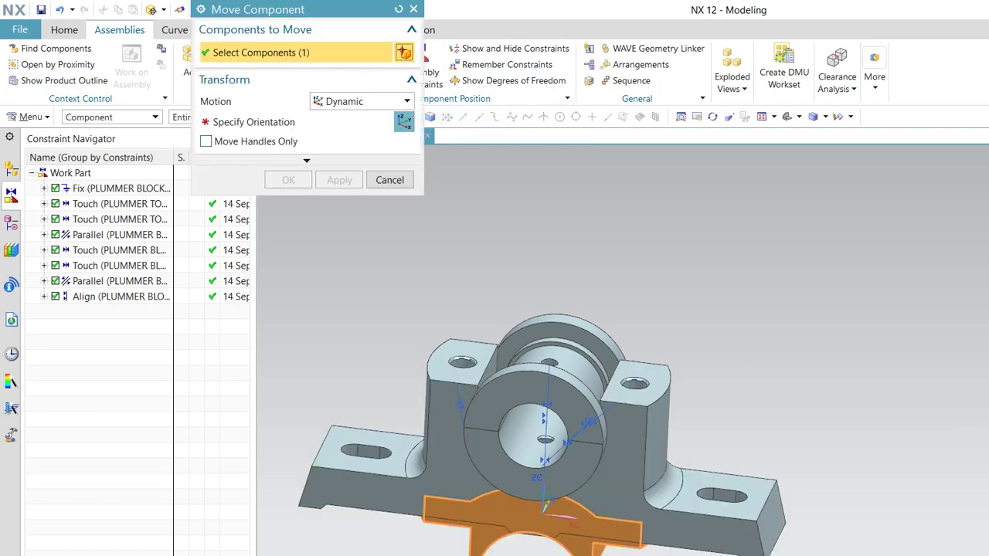
click(255, 122)
drag(550, 519, 572, 317)
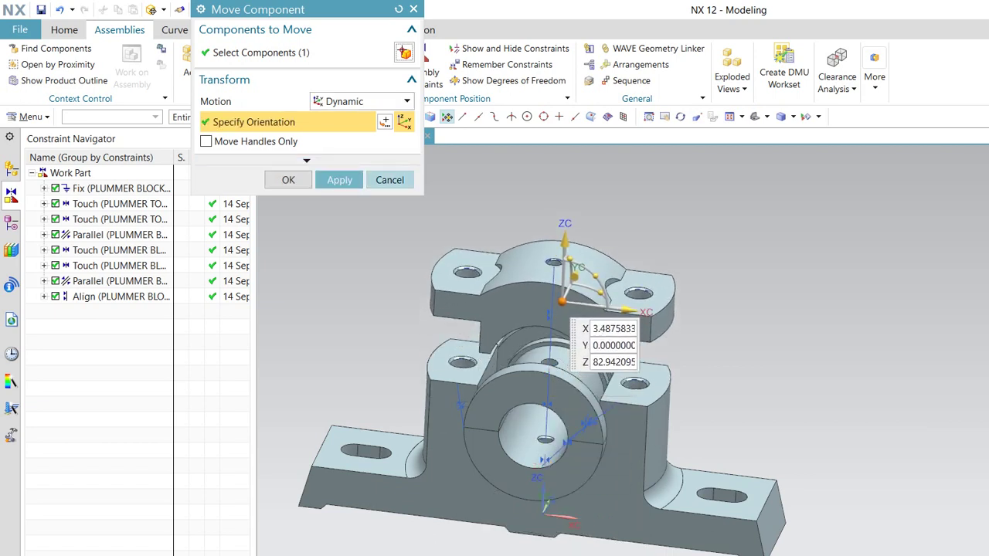
click(339, 180)
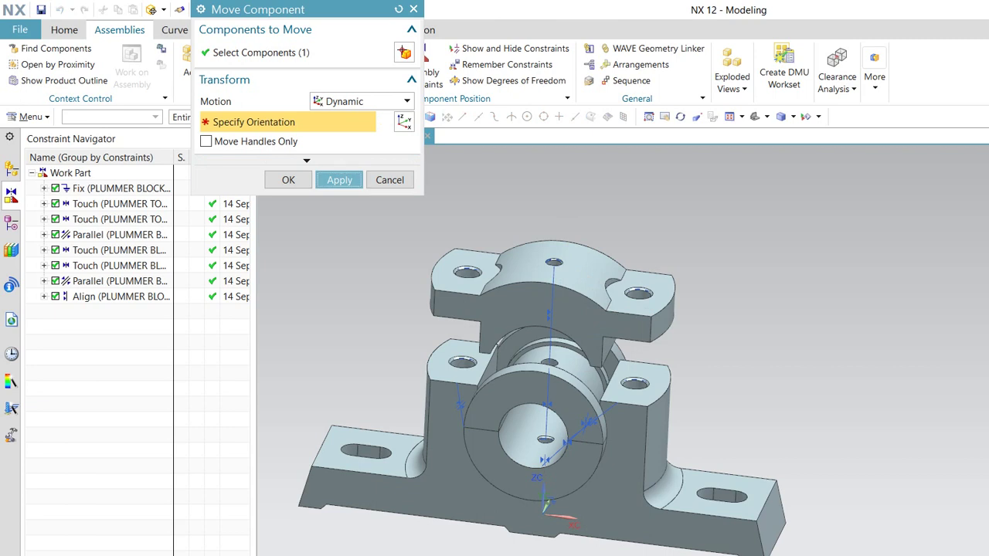
click(389, 180)
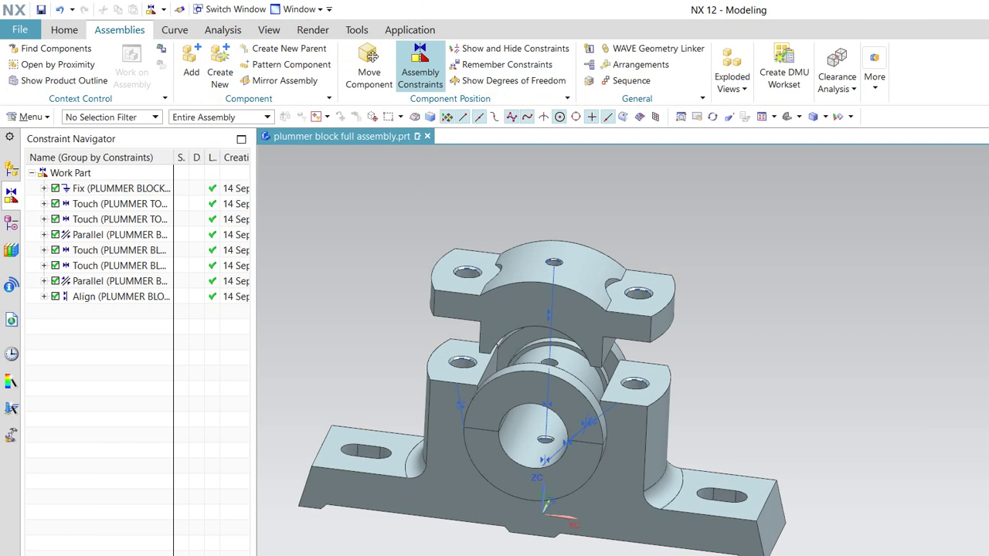
- Constrain the top cap's inner cylindrical face to the bearing bore face with Touch Align
click(420, 66)
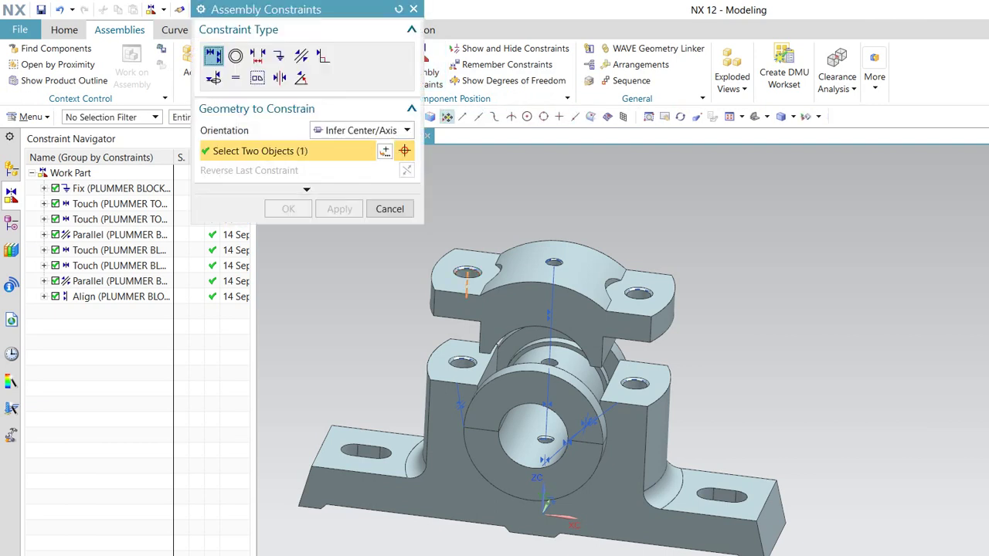
click(462, 363)
click(389, 208)
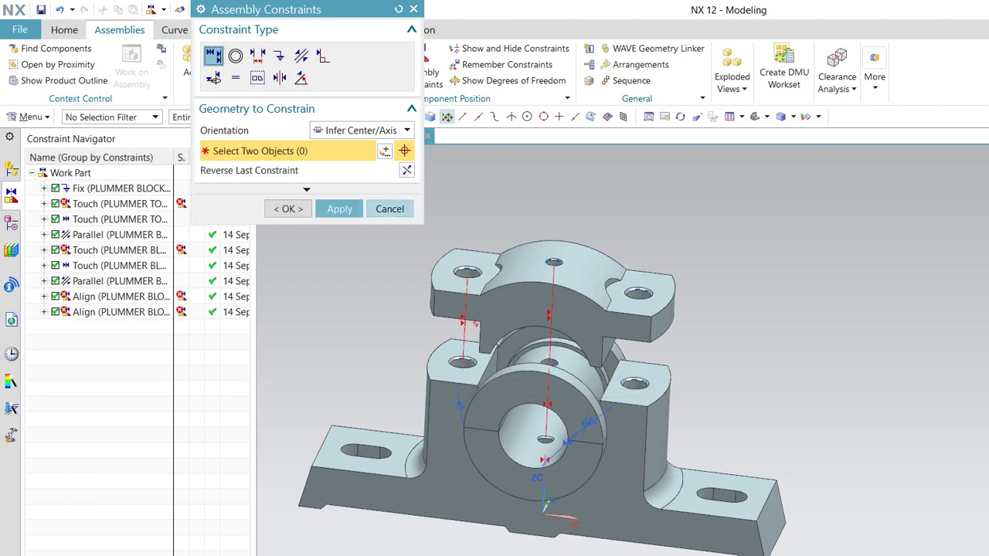
click(506, 365)
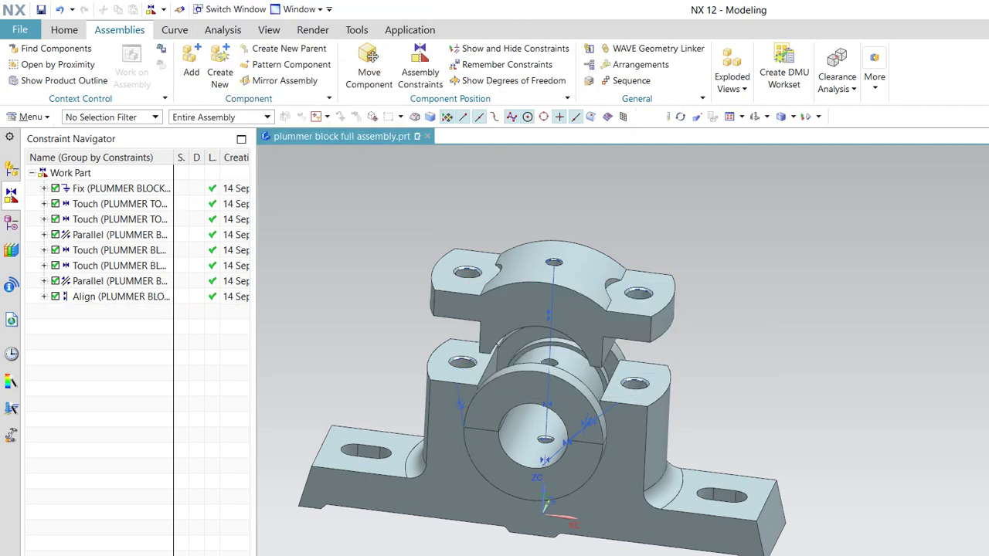
middle_drag(502, 348, 580, 340)
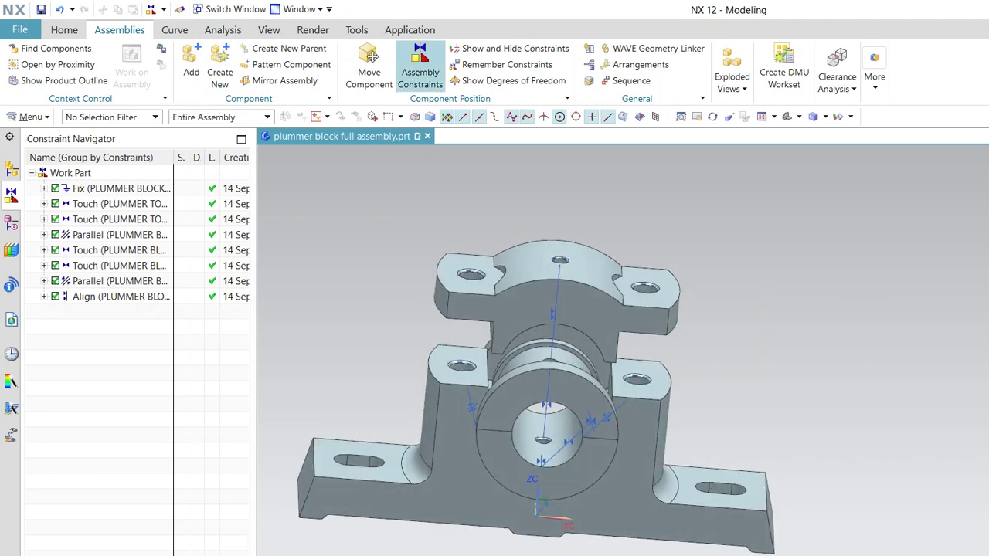
click(420, 66)
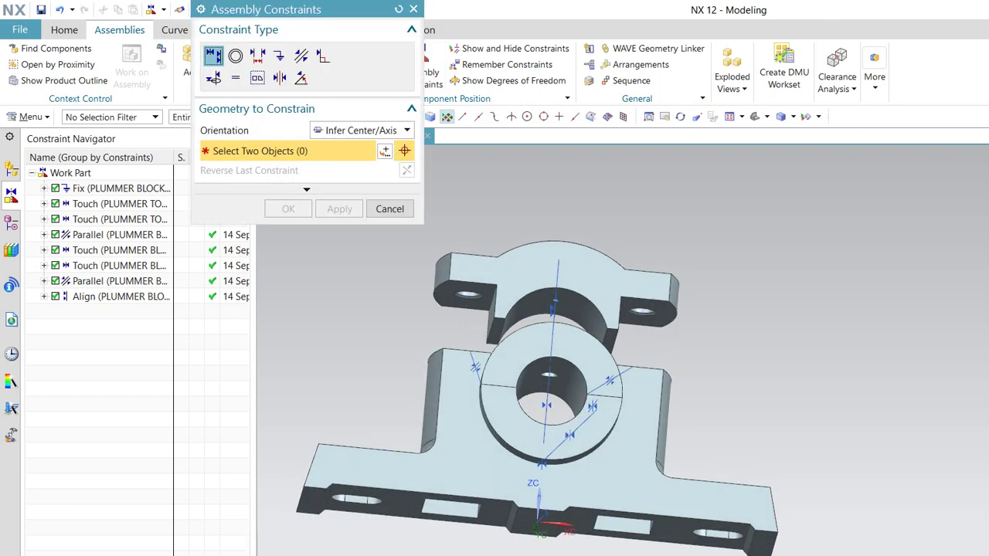
click(554, 309)
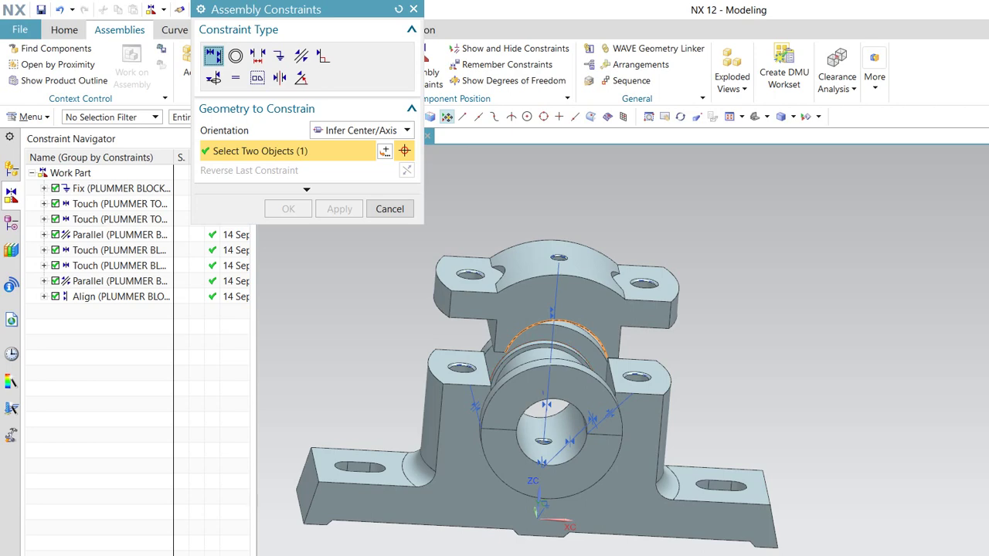
scroll(543, 430, up, 5)
click(502, 348)
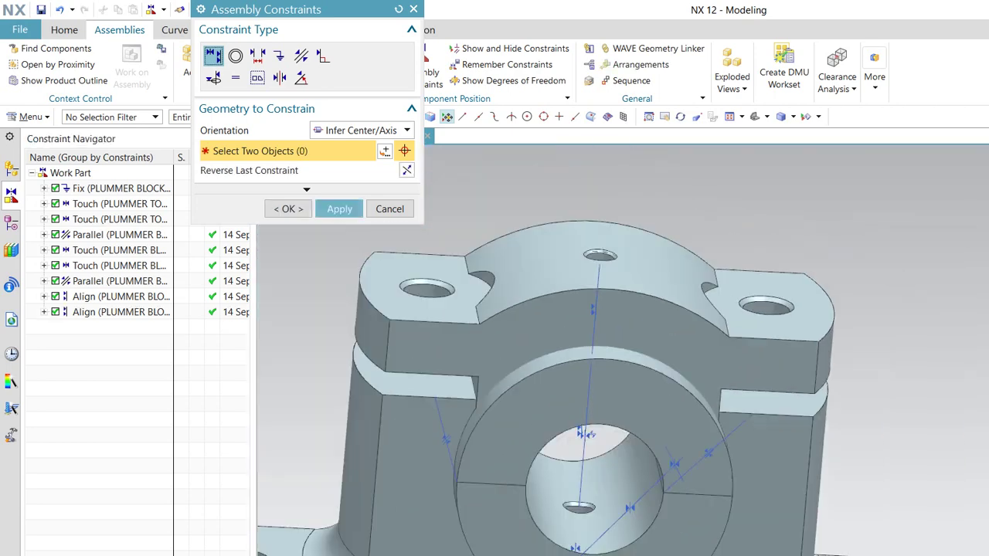
scroll(690, 326, down, 2)
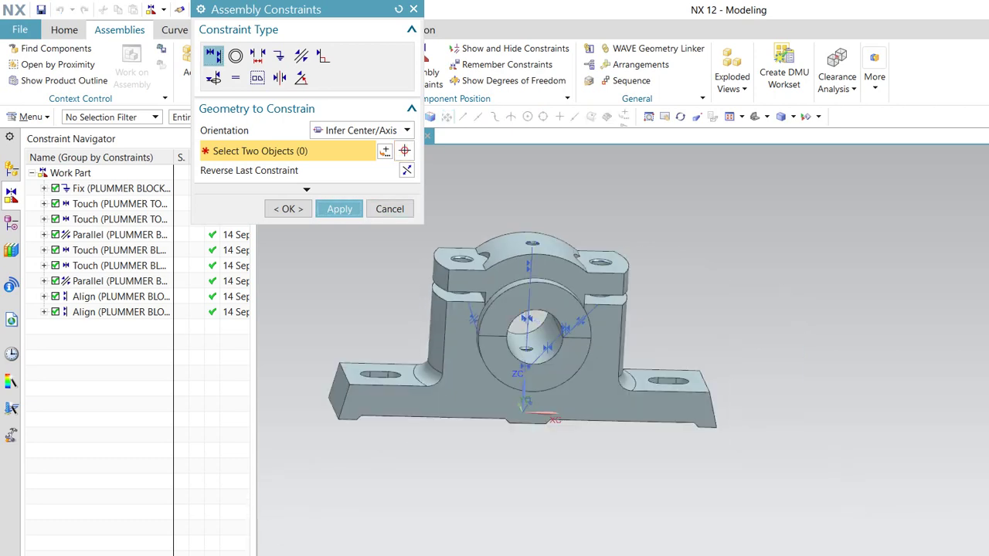
click(390, 208)
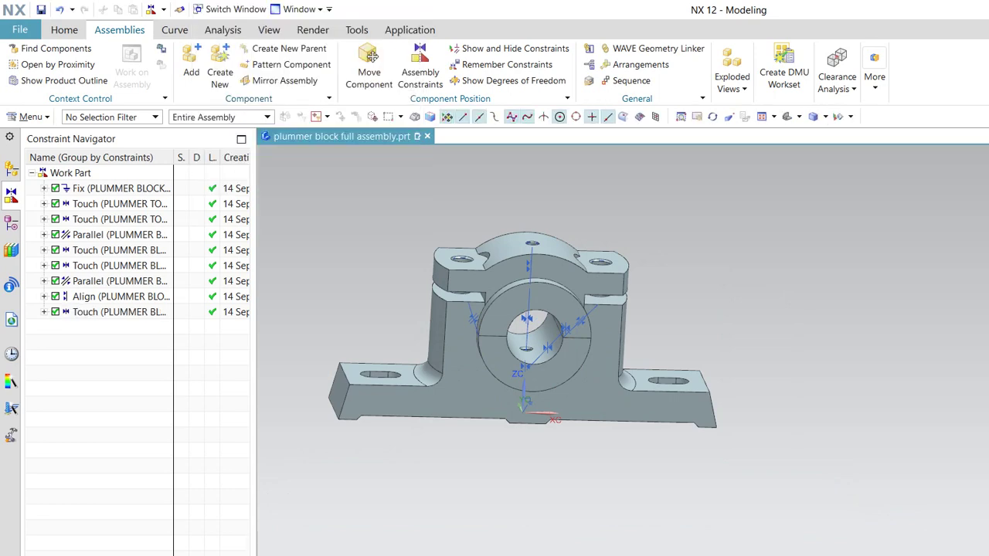
- Load plummer block bolt.prt as a new component
click(525, 549)
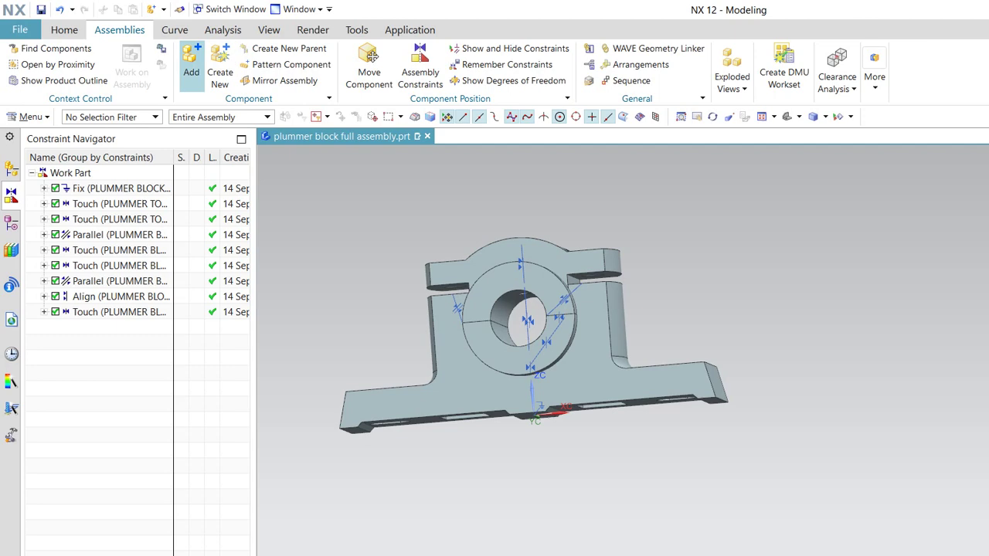
click(191, 62)
click(404, 75)
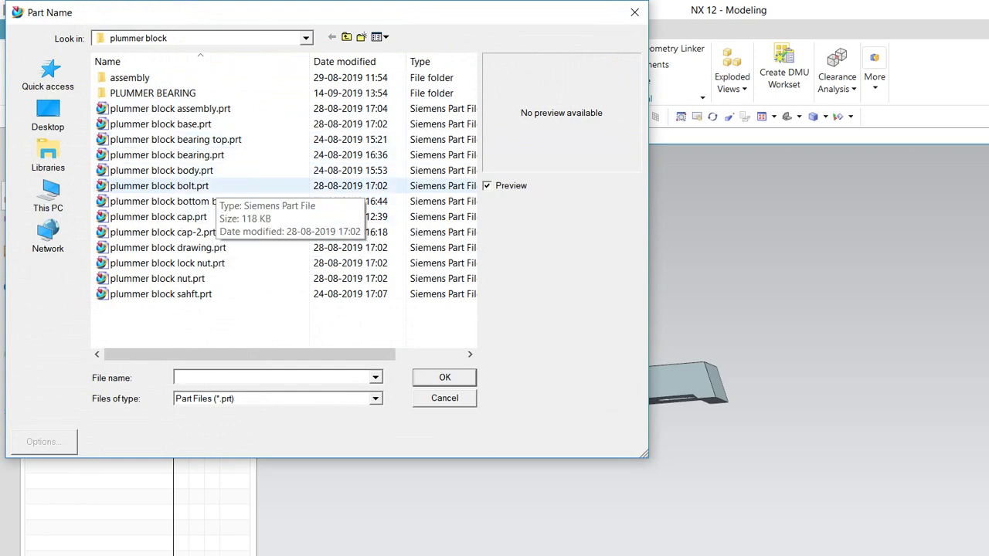
click(163, 186)
click(444, 377)
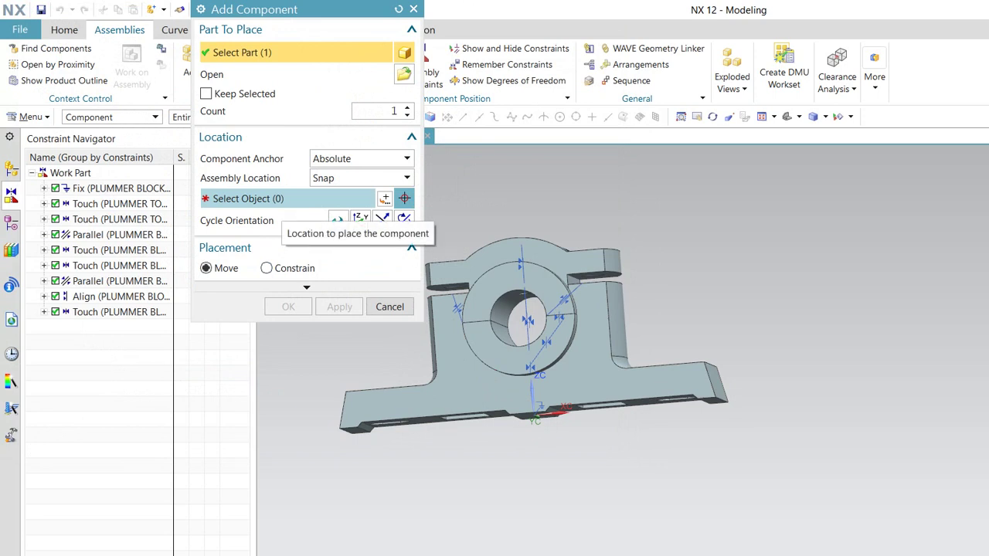
- Place the bolt beside the block and rotate it upright about 100 degrees
click(271, 199)
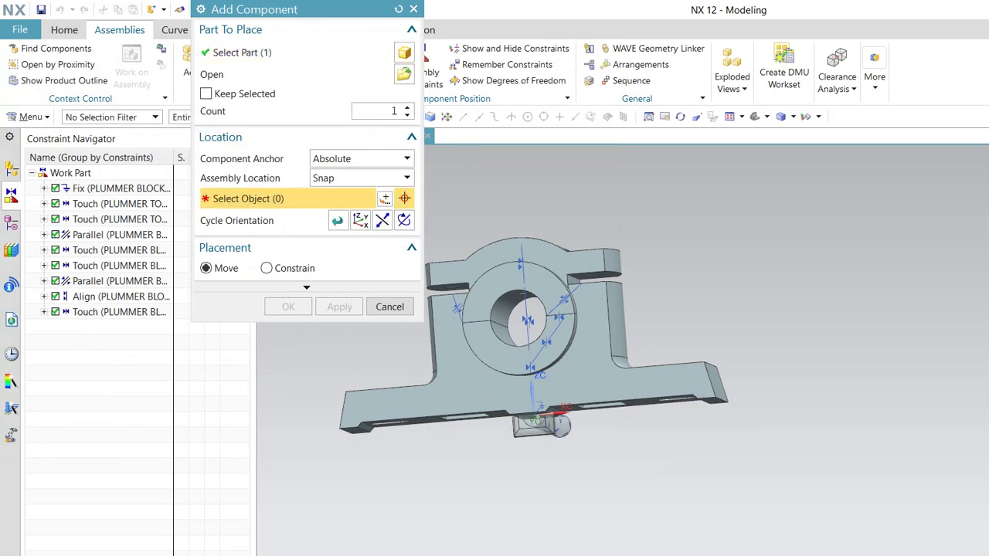
click(807, 334)
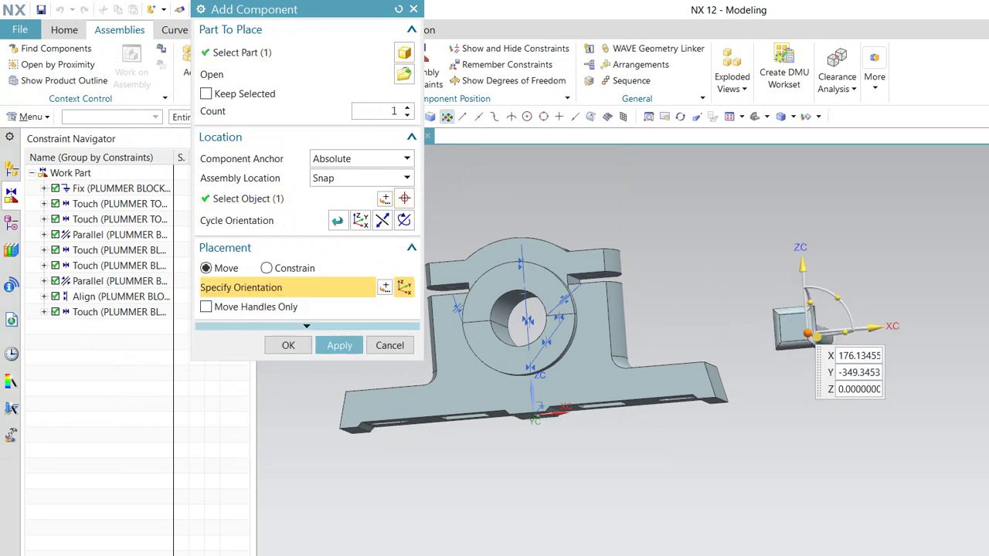
middle_drag(618, 347, 540, 347)
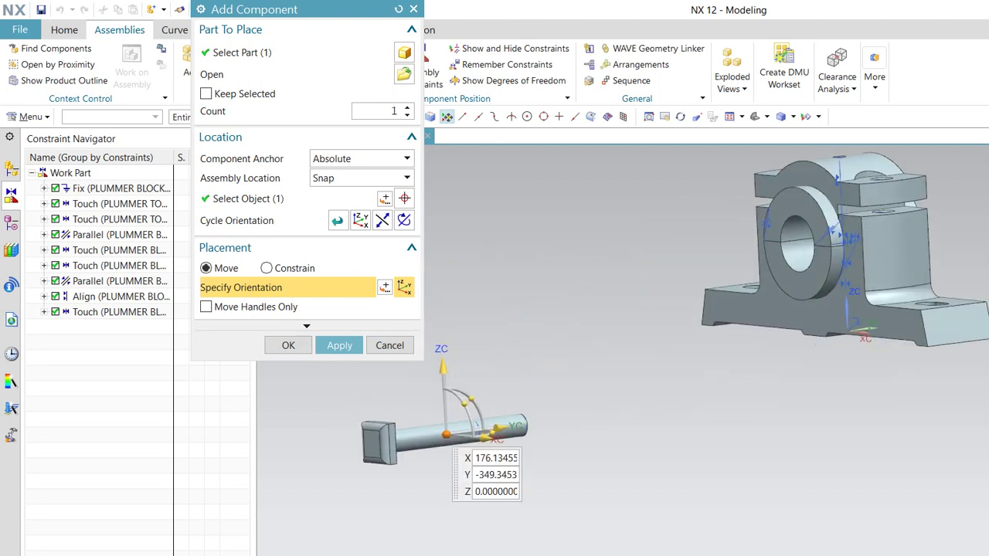
drag(470, 384, 355, 363)
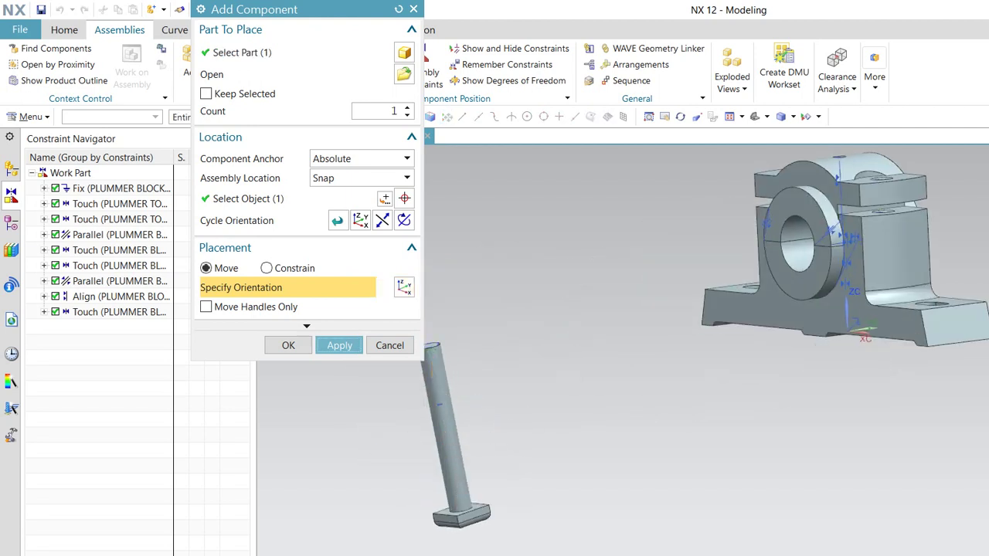
click(339, 345)
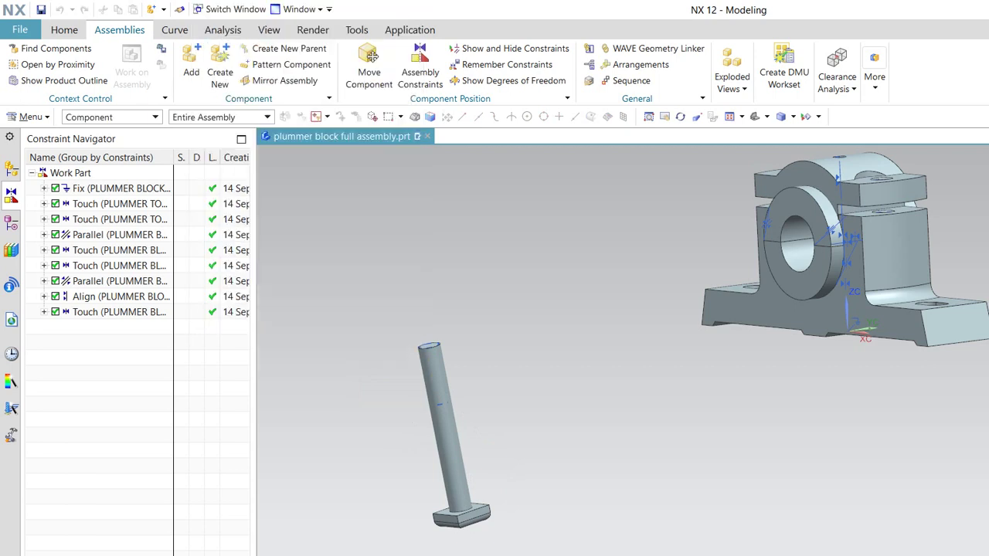
click(390, 307)
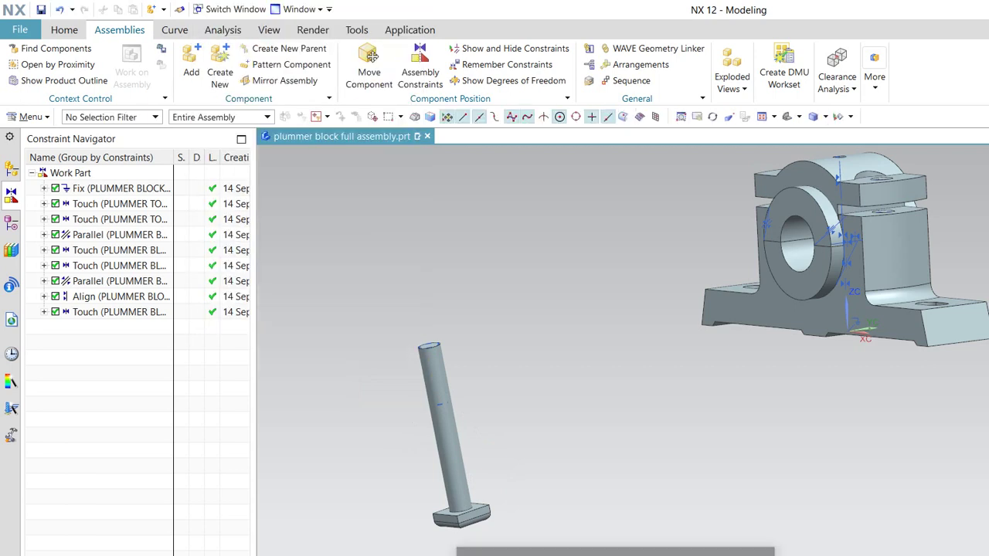
click(502, 548)
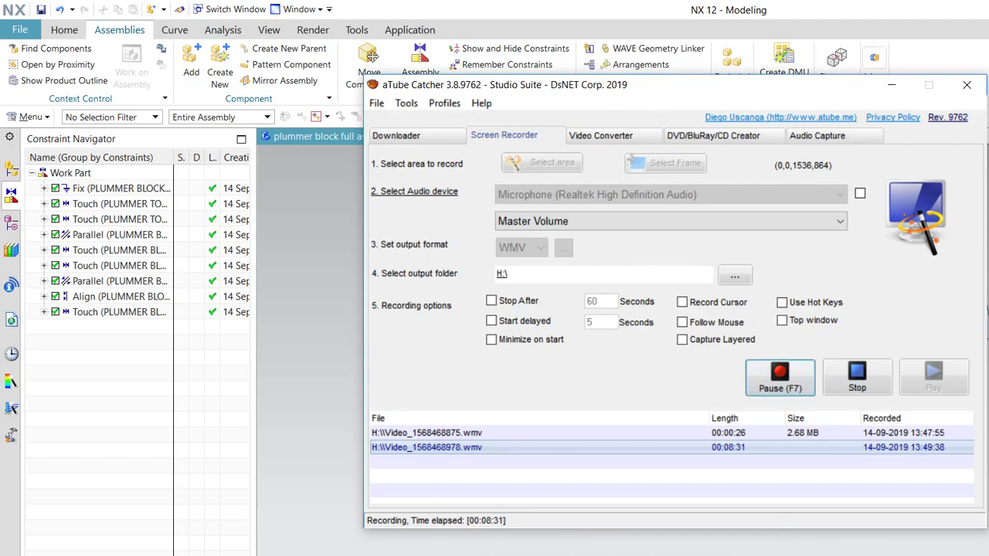
key(alt+Tab)
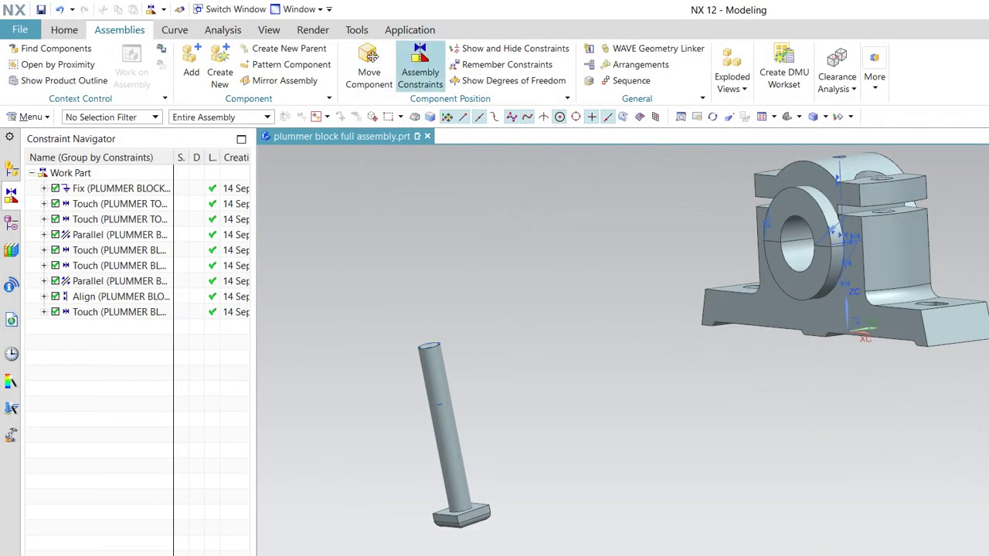
- Align the bolt's axis with a bolt-hole centreline in the block, undoing one wrong pick
click(420, 68)
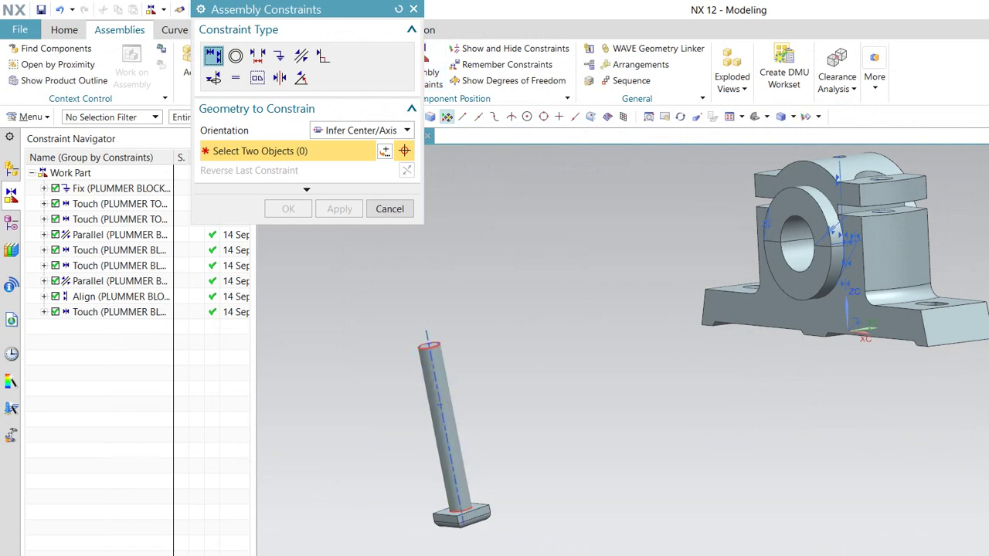
click(439, 403)
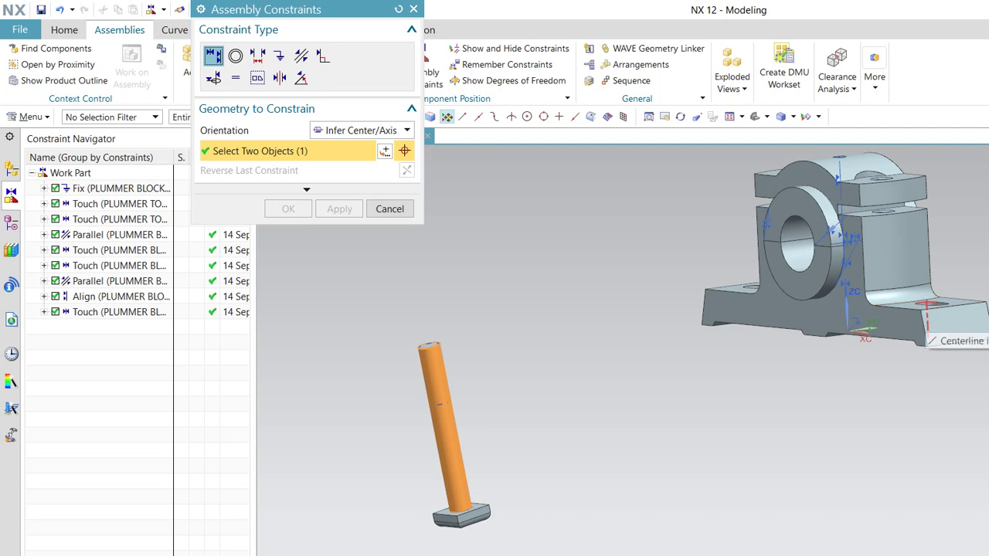
click(925, 321)
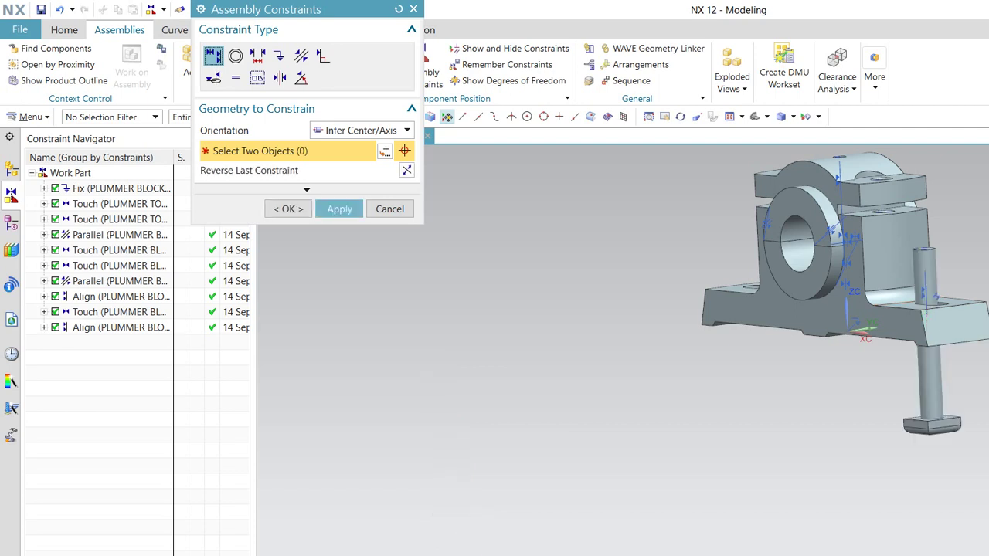
middle_drag(772, 309, 695, 254)
middle_drag(773, 309, 819, 433)
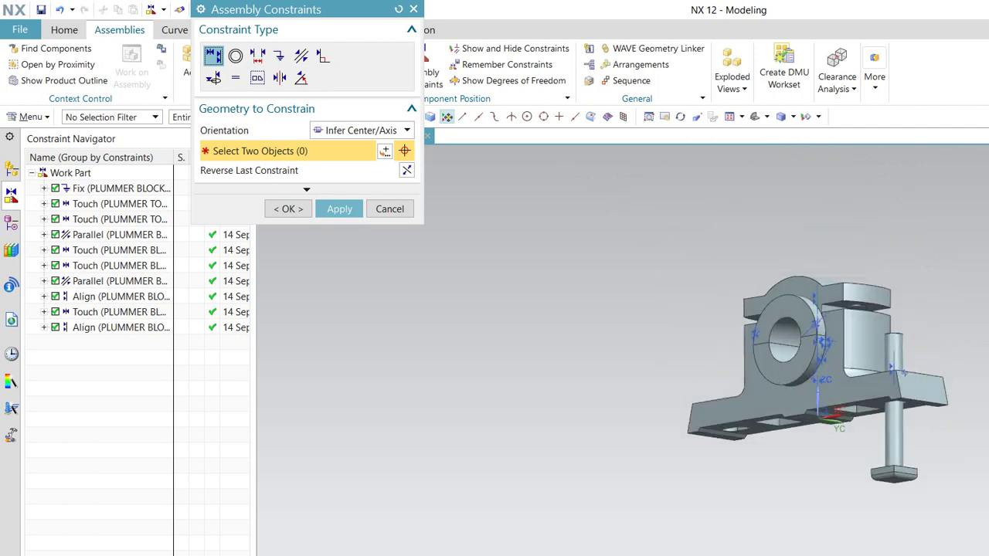
key(ctrl+z)
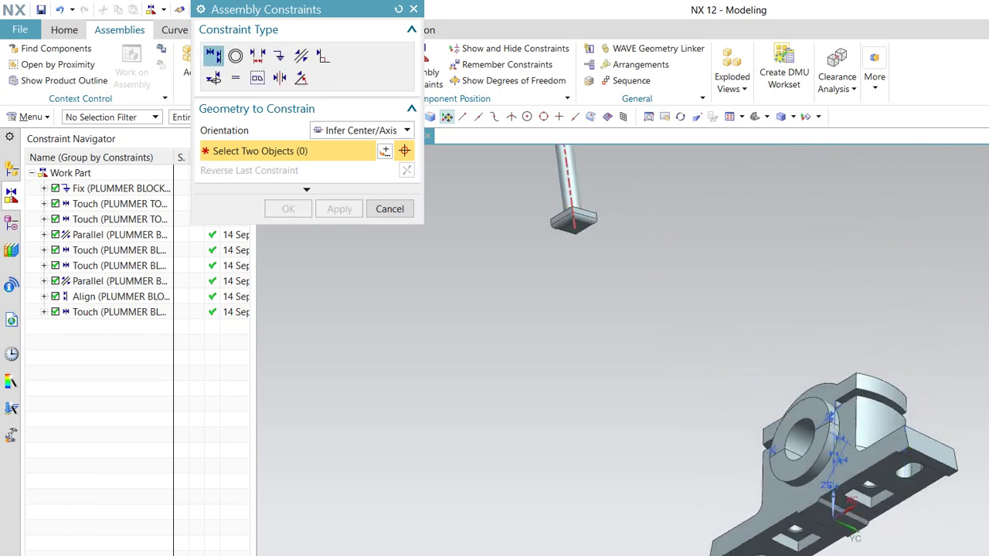
scroll(880, 533, up, 2)
scroll(881, 533, up, 3)
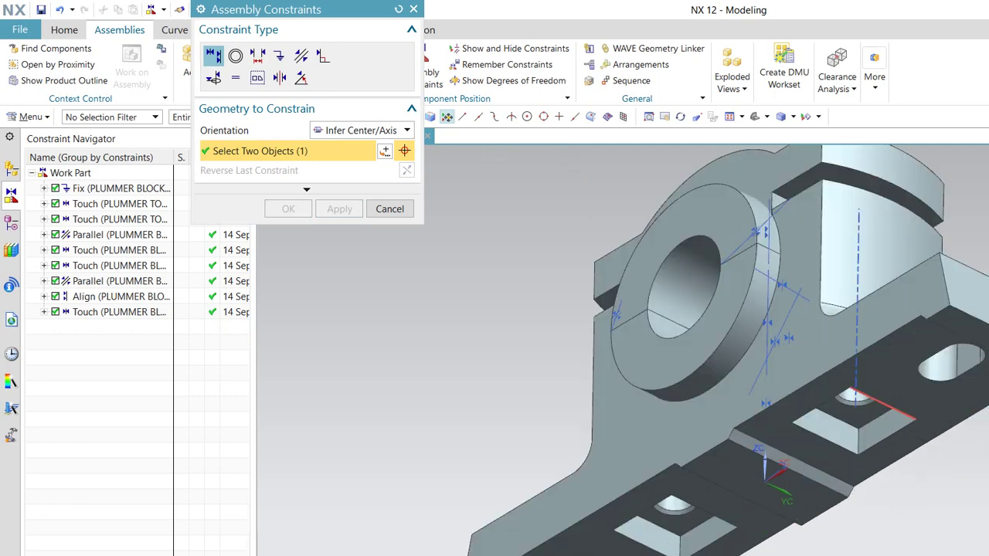
click(853, 406)
mouse_move(853, 406)
middle_down()
mouse_move(888, 463)
mouse_move(900, 464)
middle_up()
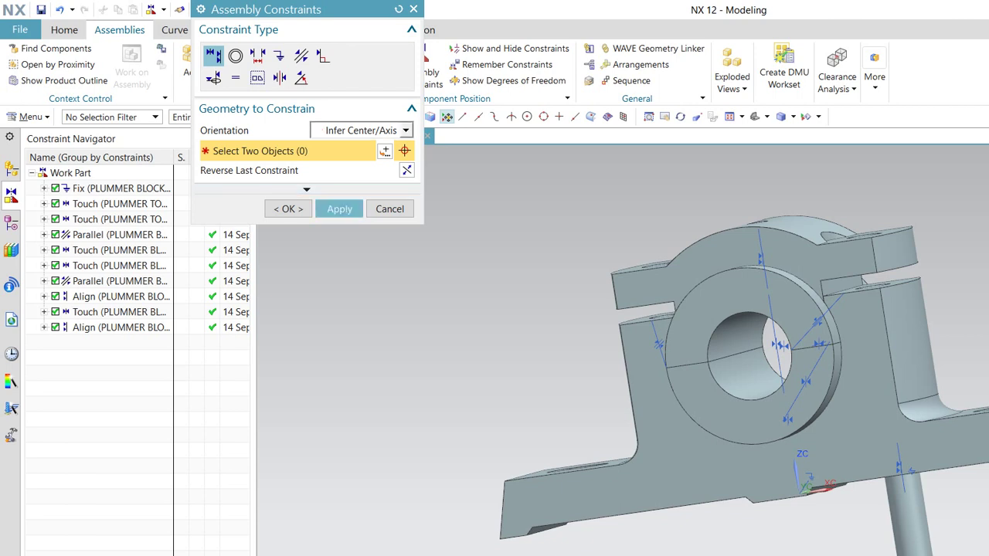
- Seat the bolt's end face against the block with a Prefer Touch constraint
click(361, 130)
click(351, 146)
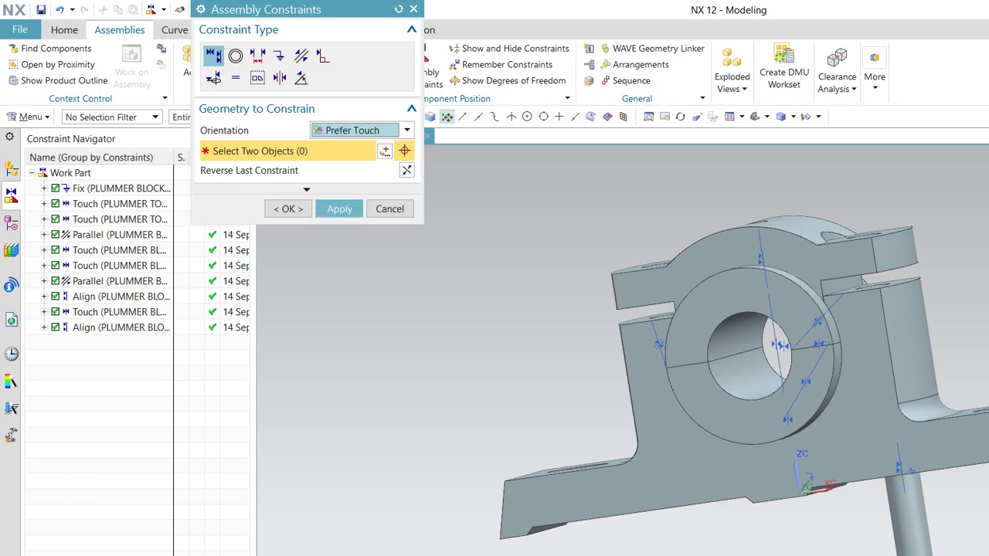
key(Home)
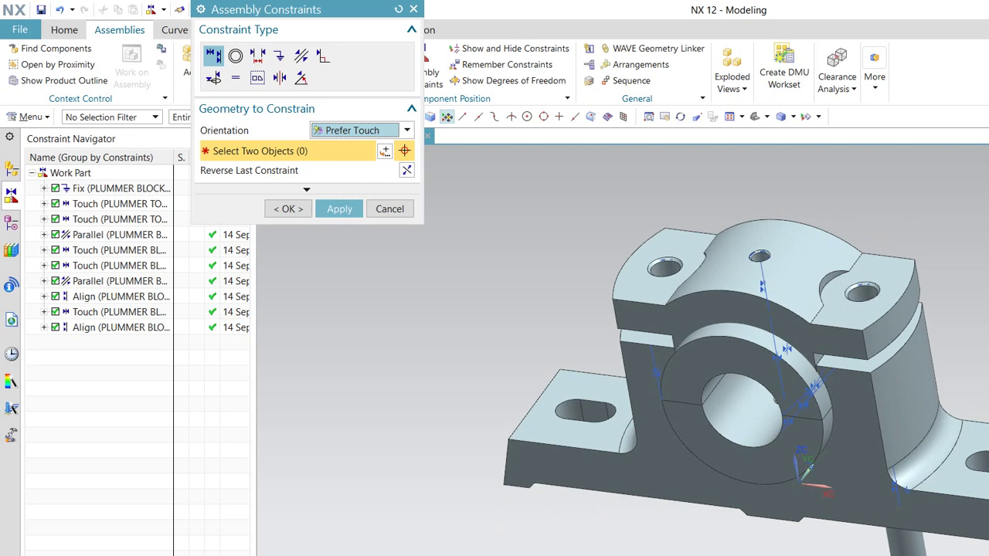
click(904, 541)
middle_drag(773, 347, 880, 487)
click(884, 495)
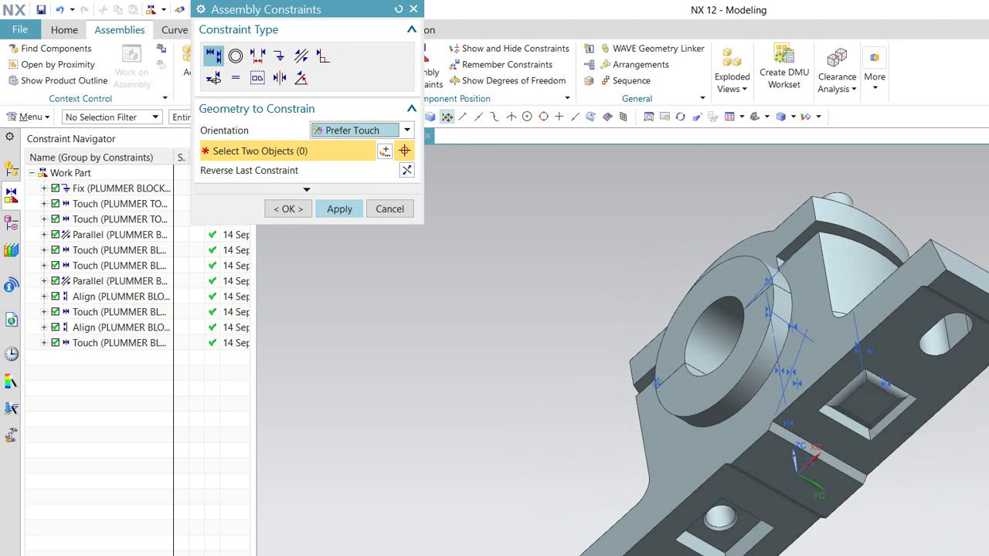
click(339, 208)
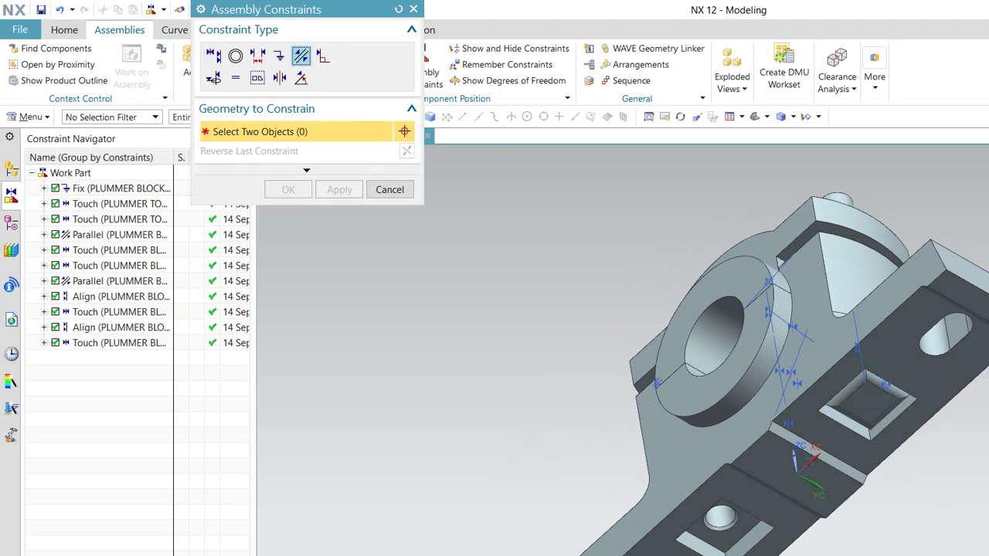
- Make the bolt's square edge parallel to the square pocket edge
click(301, 55)
scroll(886, 440, up, 3)
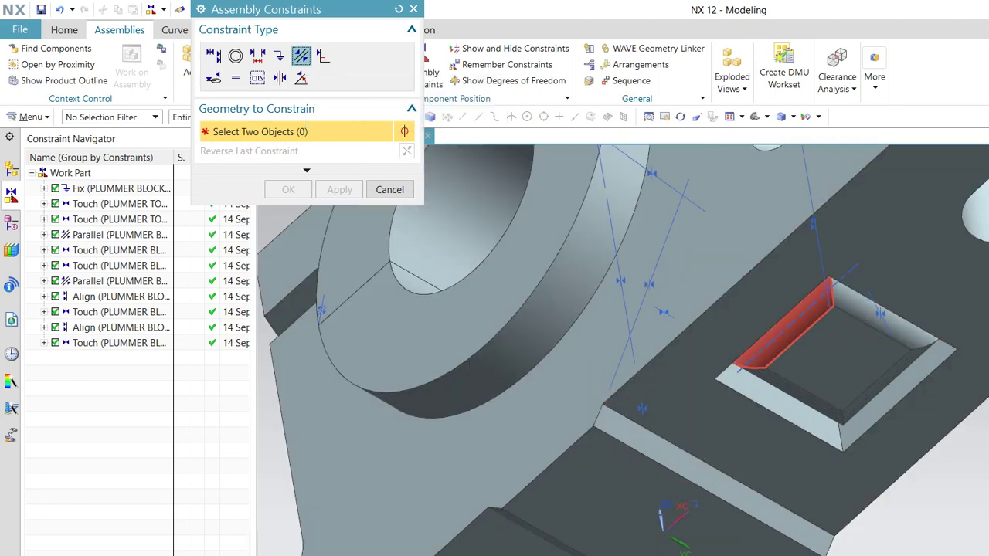
middle_drag(772, 309, 695, 232)
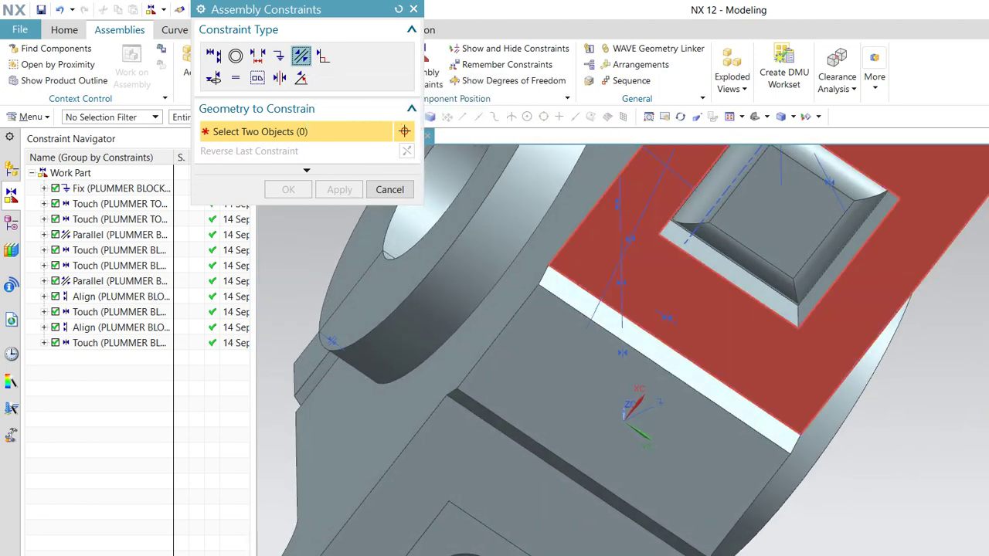
middle_drag(772, 309, 726, 286)
middle_drag(695, 348, 726, 363)
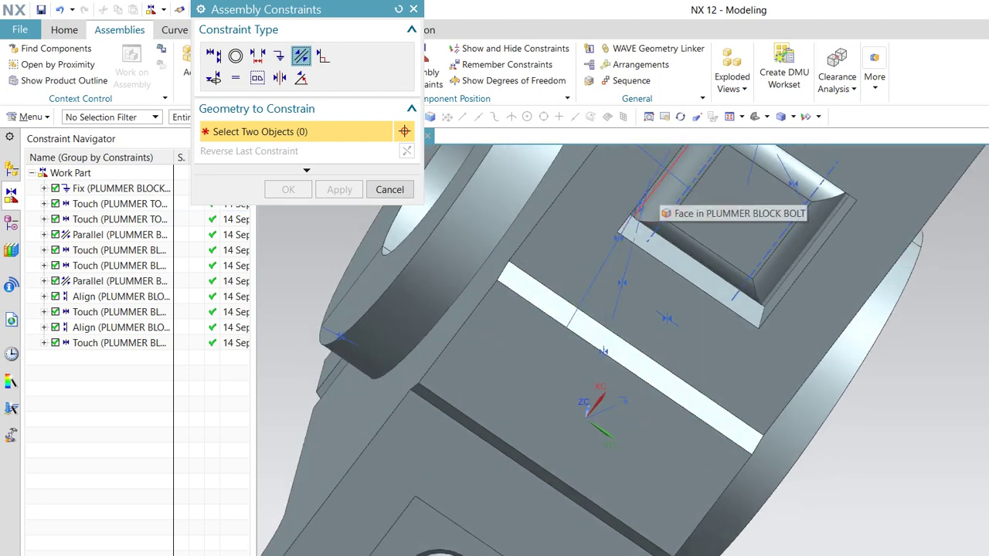
click(647, 198)
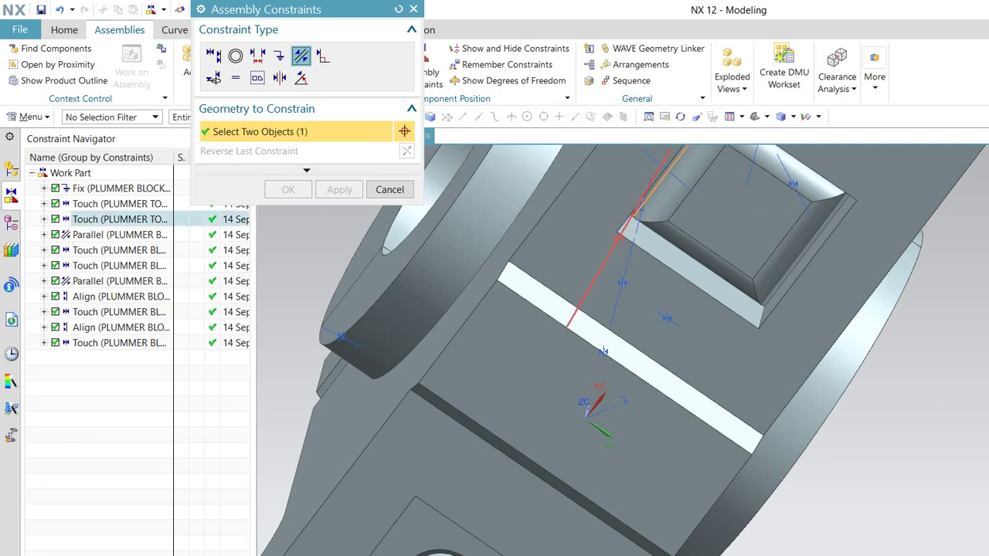
middle_drag(618, 347, 587, 309)
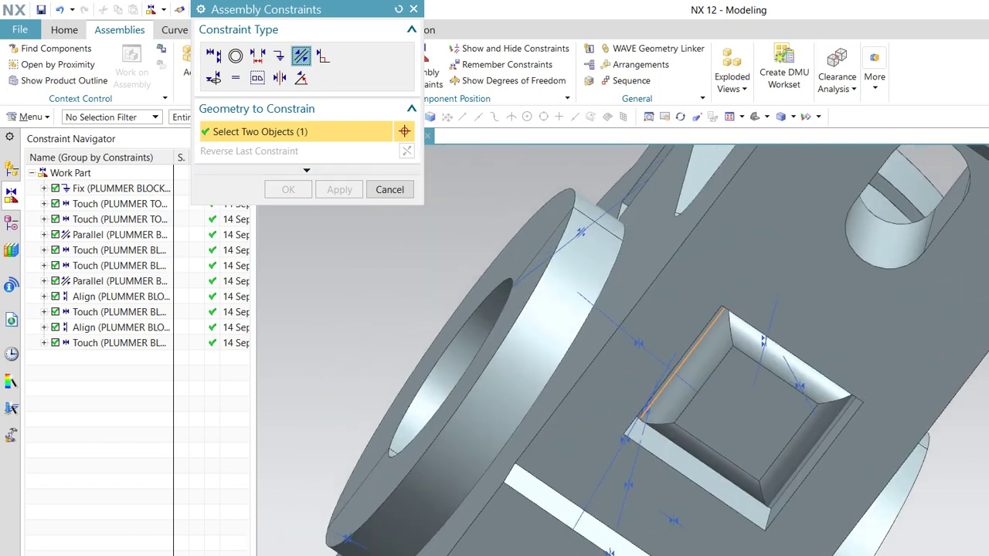
click(688, 356)
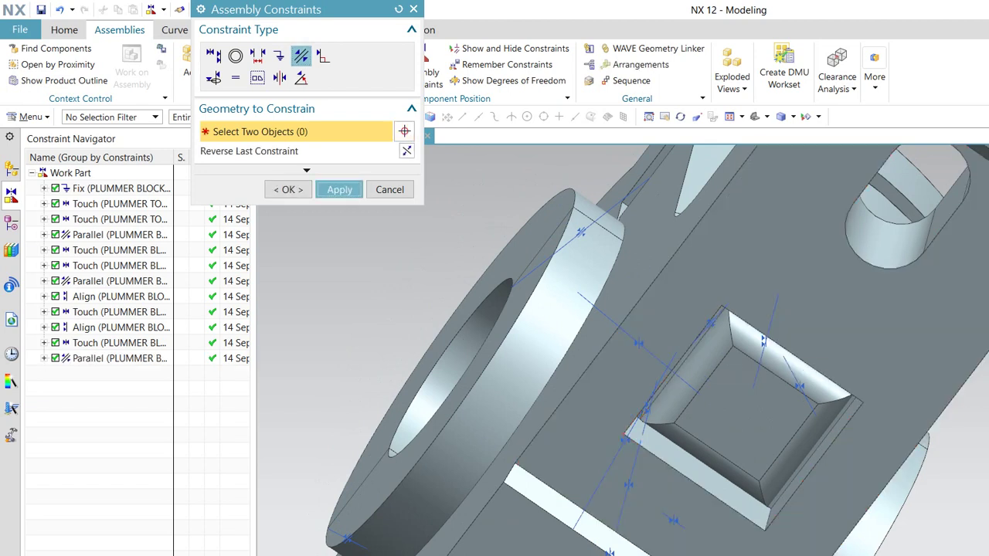
click(390, 189)
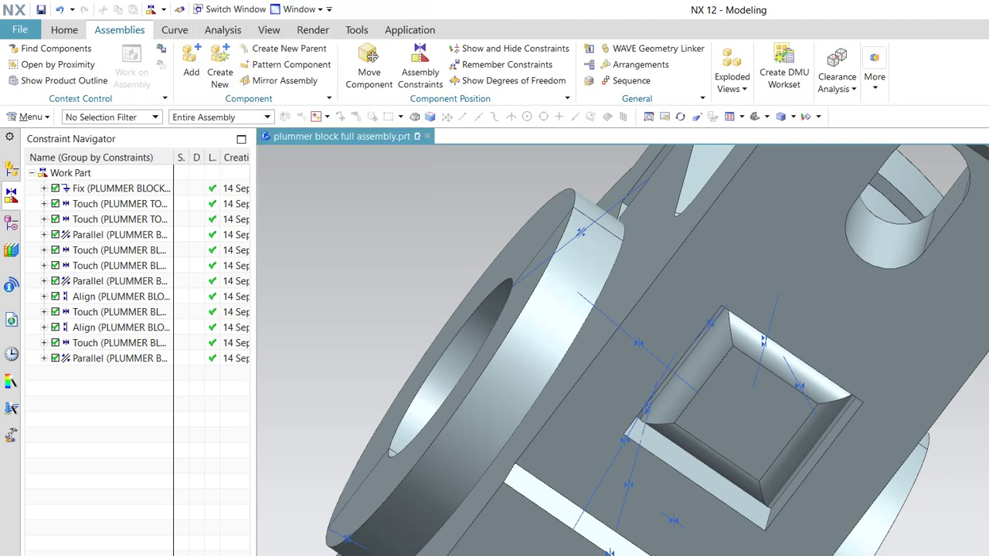
key(Home)
- From a front view, load plummer block bolt.prt as a new component to add
key(ctrl+alt+f)
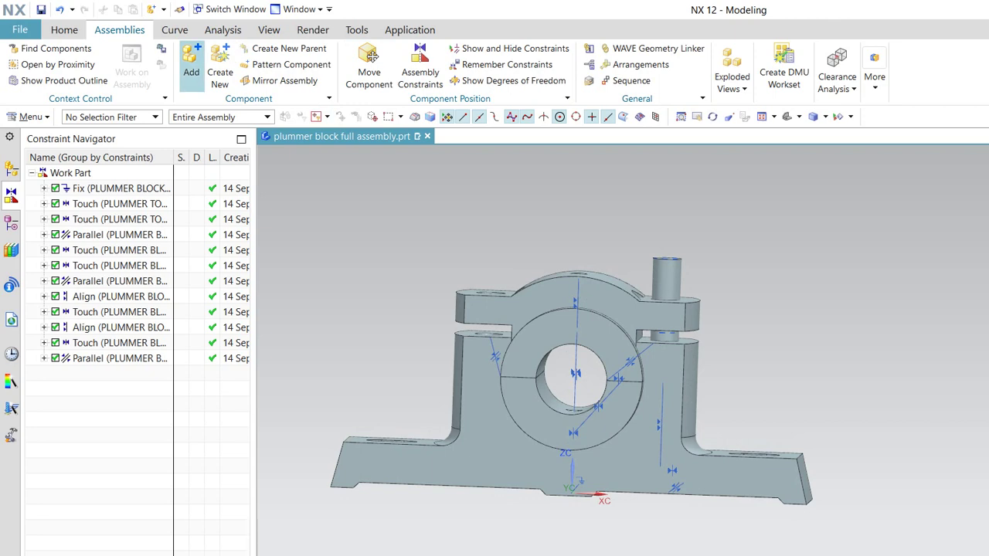
click(191, 66)
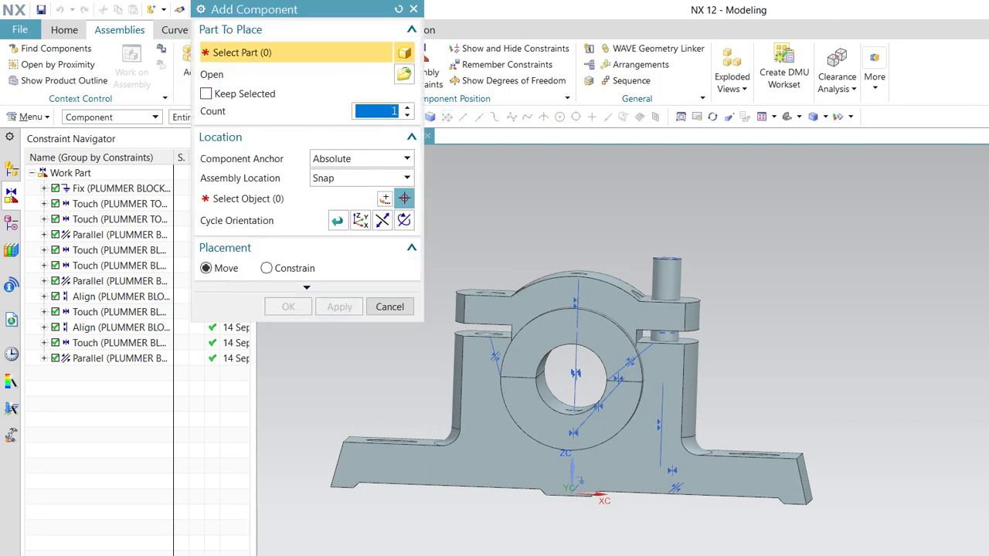
click(403, 74)
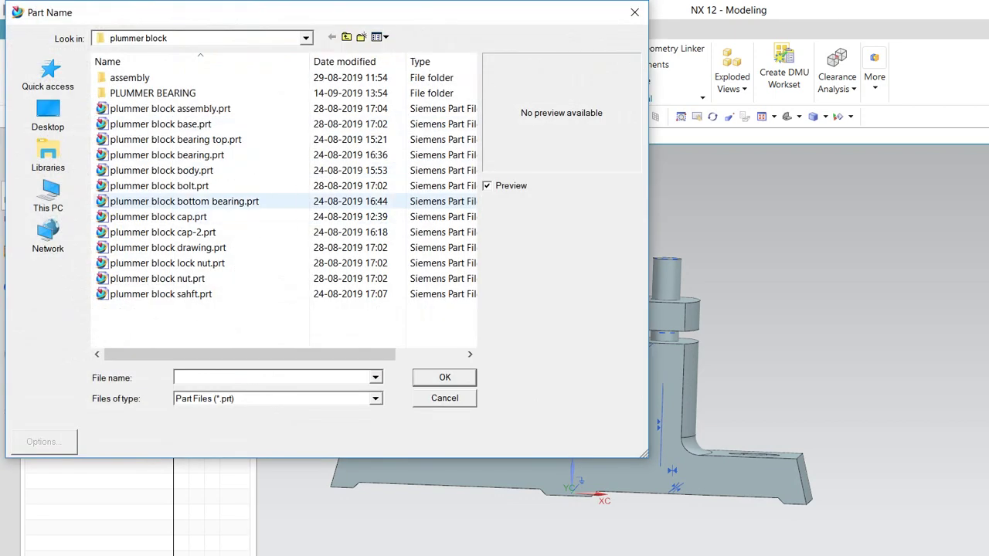
double_click(159, 185)
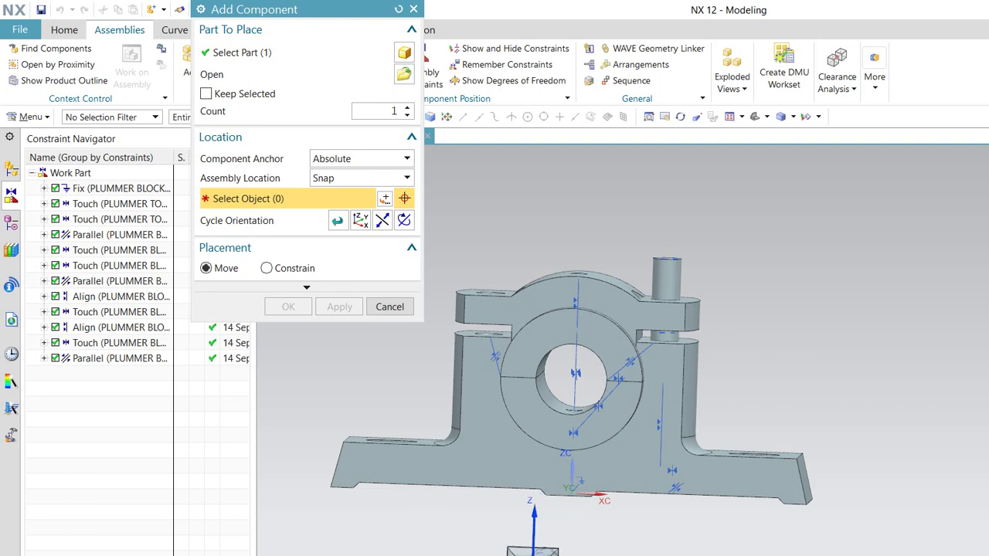
- Rotate the second bolt upright and drop it onto the plummer block
click(494, 549)
drag(494, 551, 424, 499)
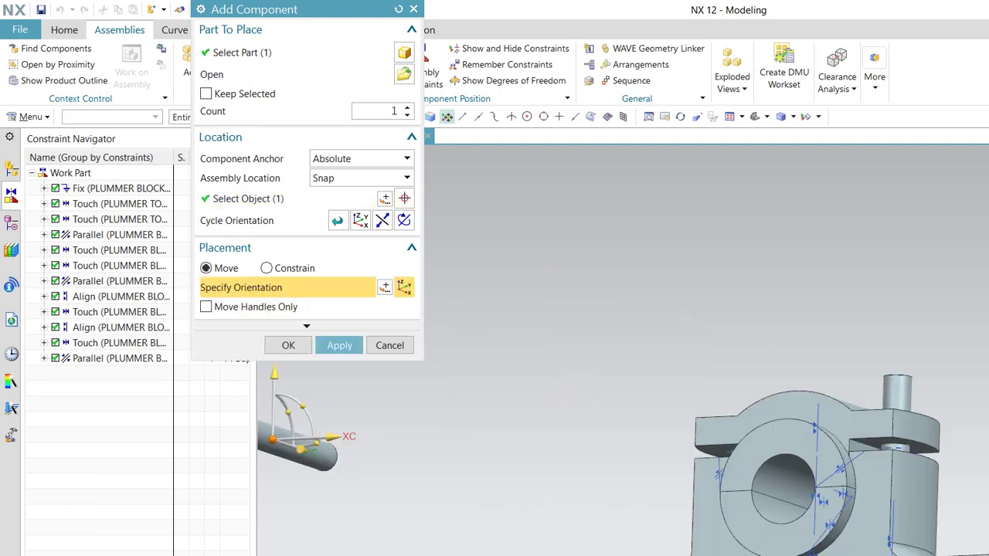
scroll(424, 498, down, 5)
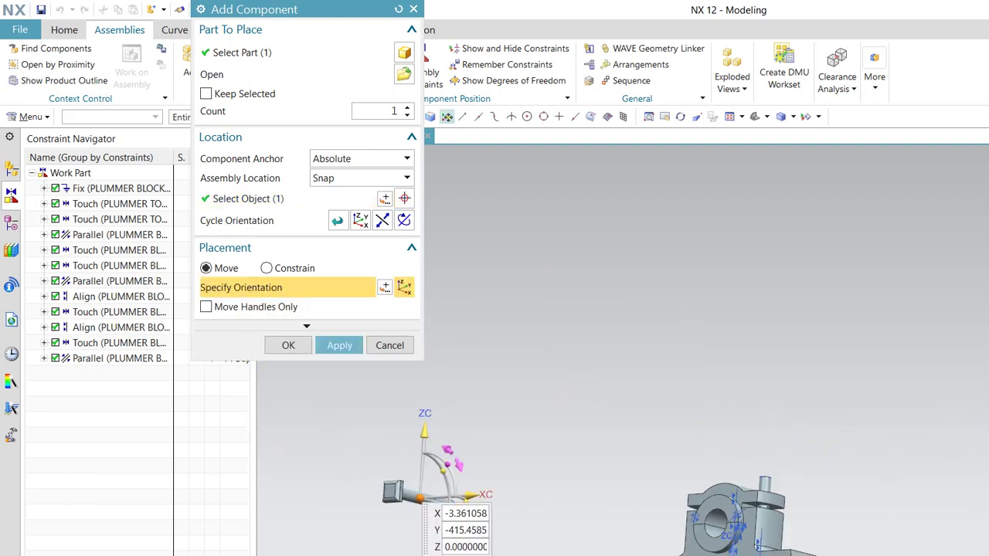
mouse_move(448, 449)
mouse_down()
mouse_move(408, 455)
mouse_move(395, 468)
mouse_up()
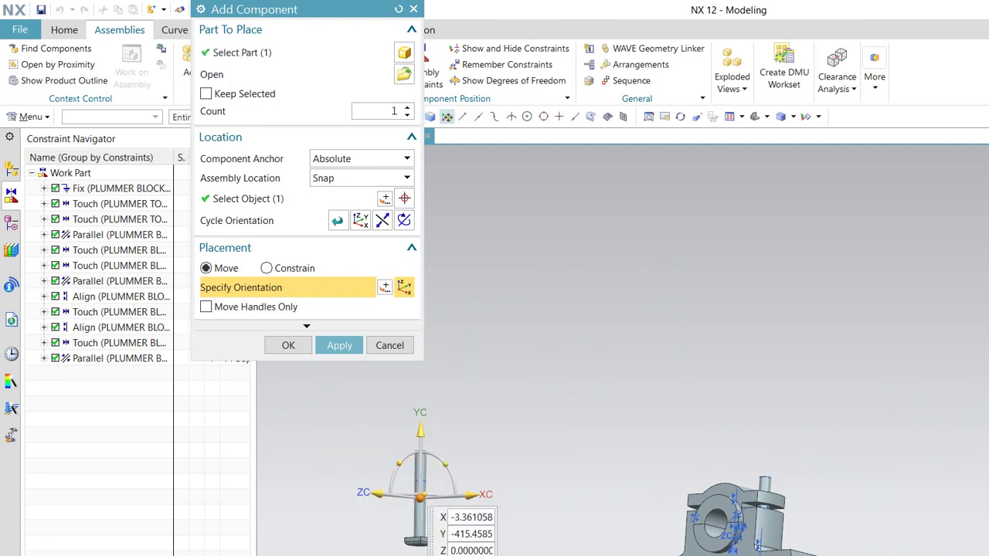
drag(420, 497, 650, 546)
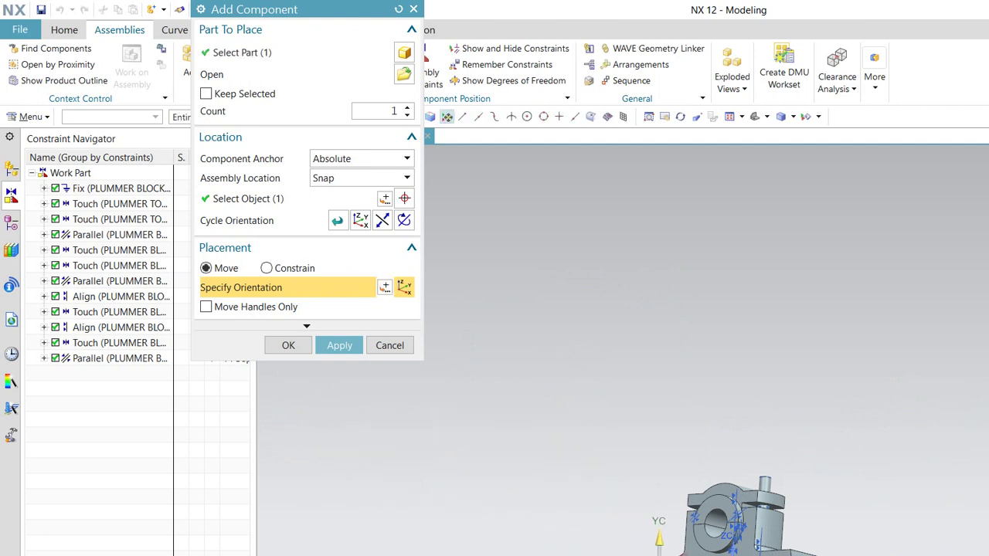
middle_drag(650, 547, 834, 550)
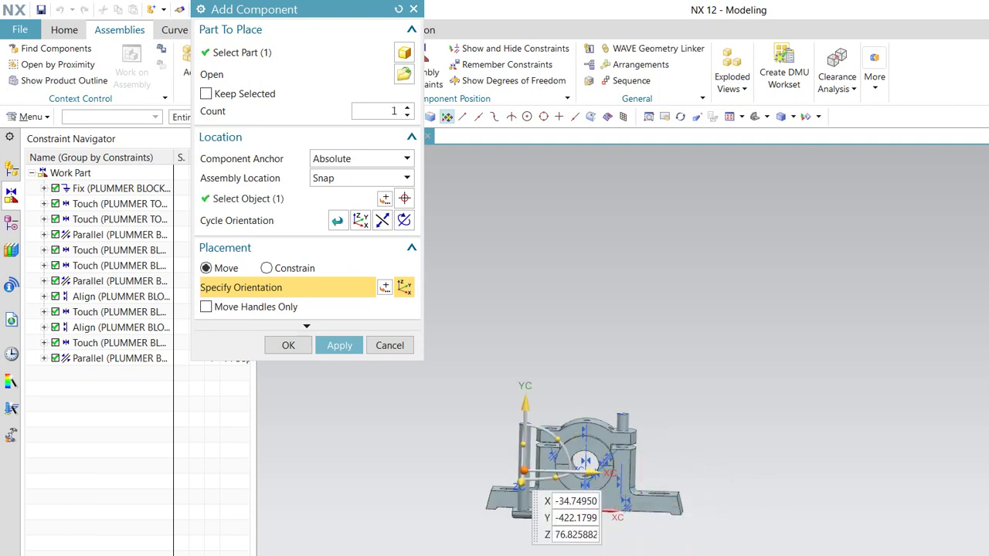
middle_drag(571, 510, 541, 502)
drag(765, 504, 333, 367)
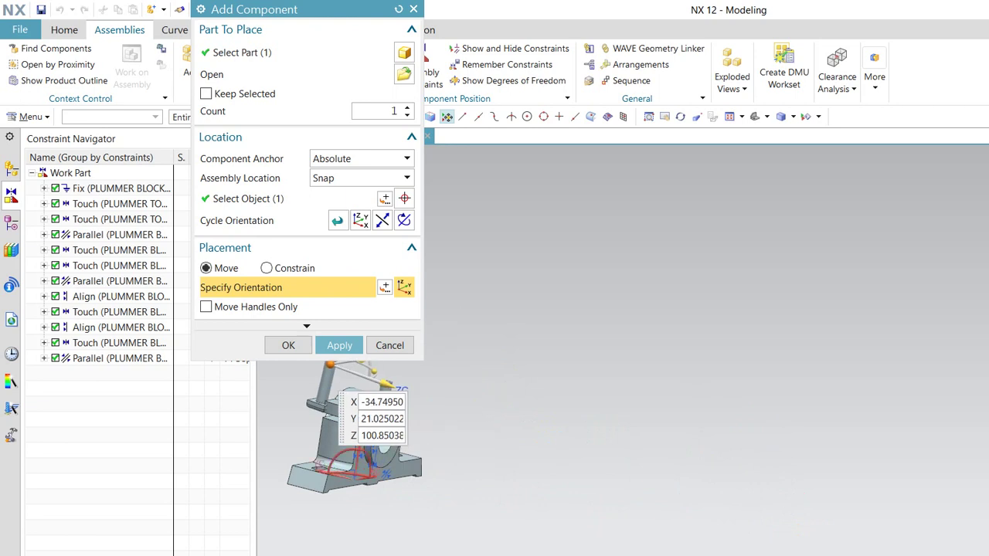
middle_drag(463, 433, 587, 495)
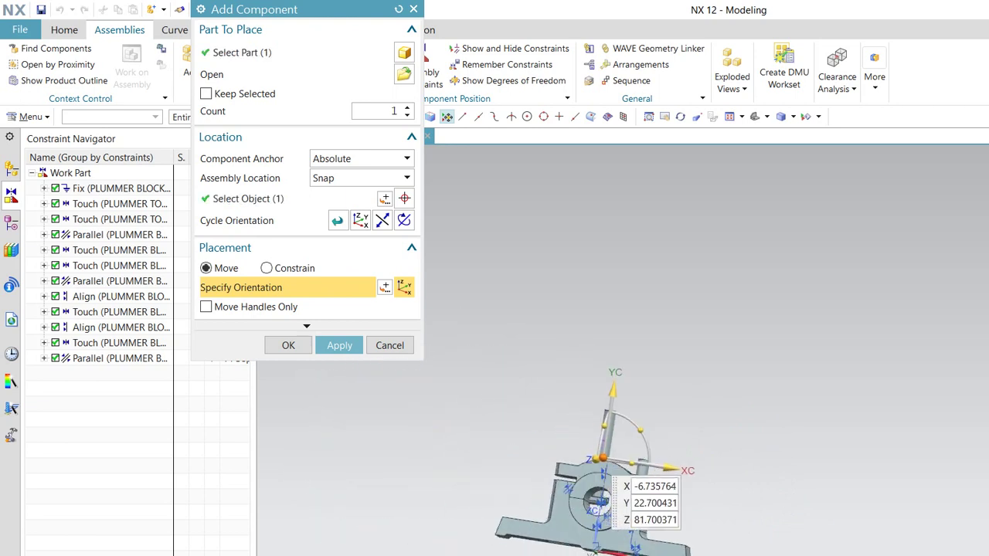
middle_drag(572, 431, 543, 533)
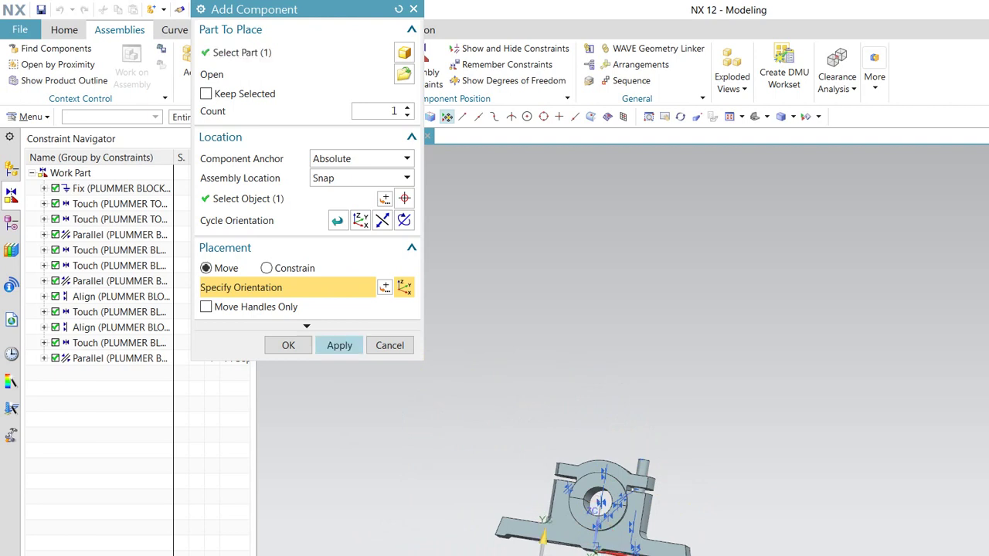
click(339, 346)
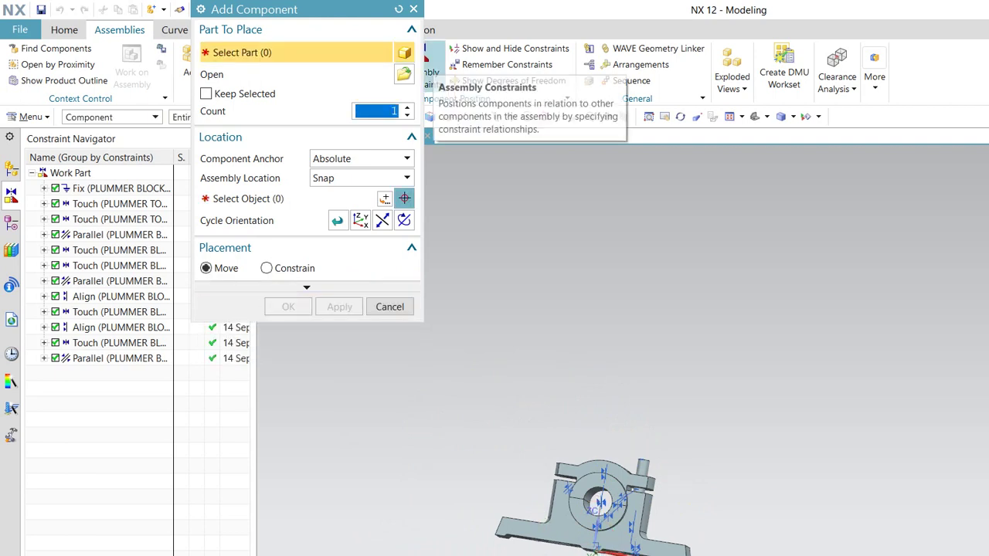
- Align the new bolt's centre axis with the block hole's axis using Infer Center/Axis
click(420, 64)
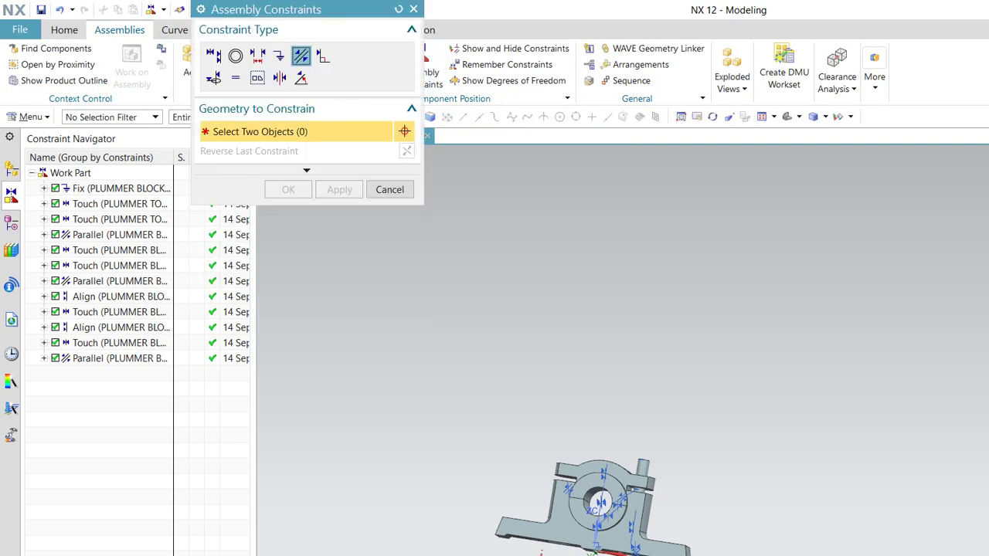
middle_drag(603, 347, 602, 409)
click(214, 56)
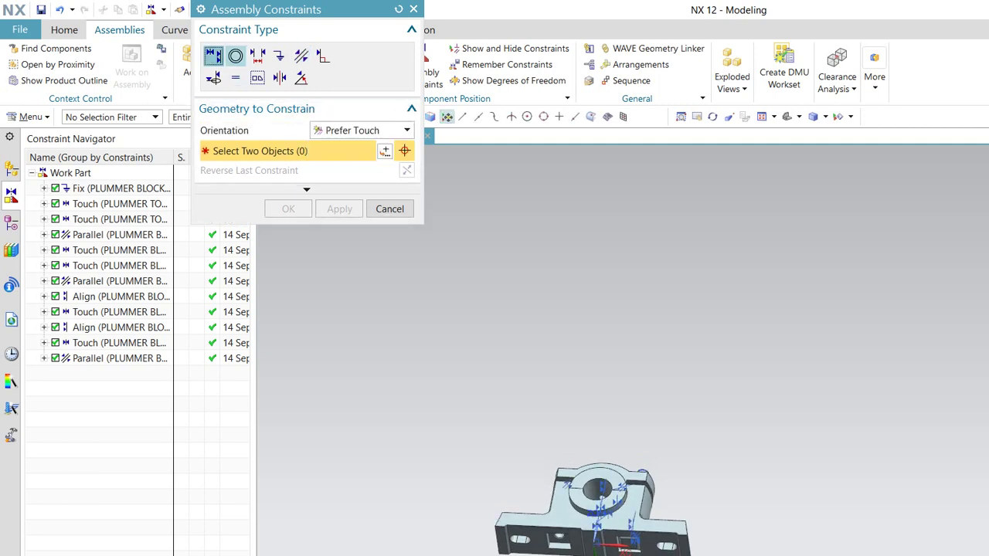
click(362, 130)
click(359, 189)
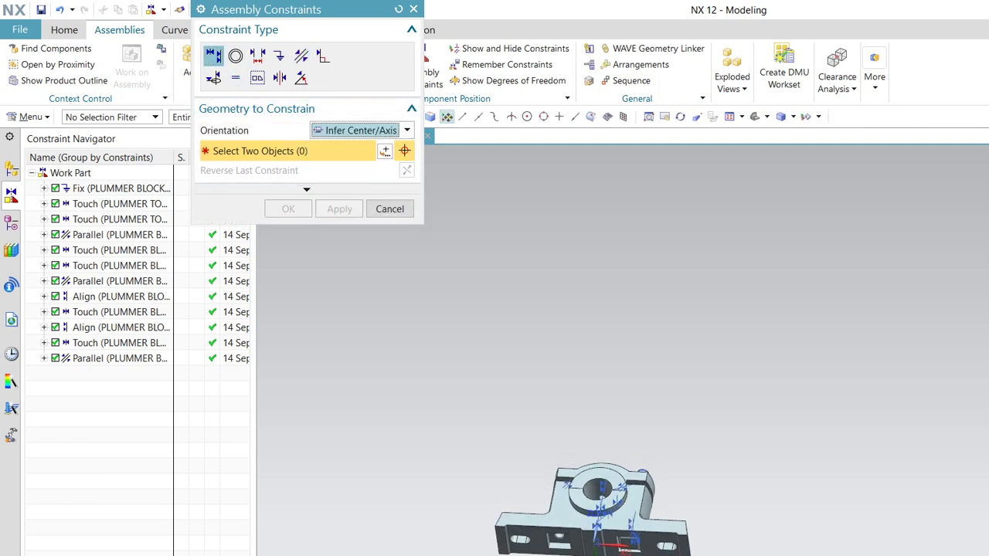
click(597, 488)
scroll(557, 539, down, 5)
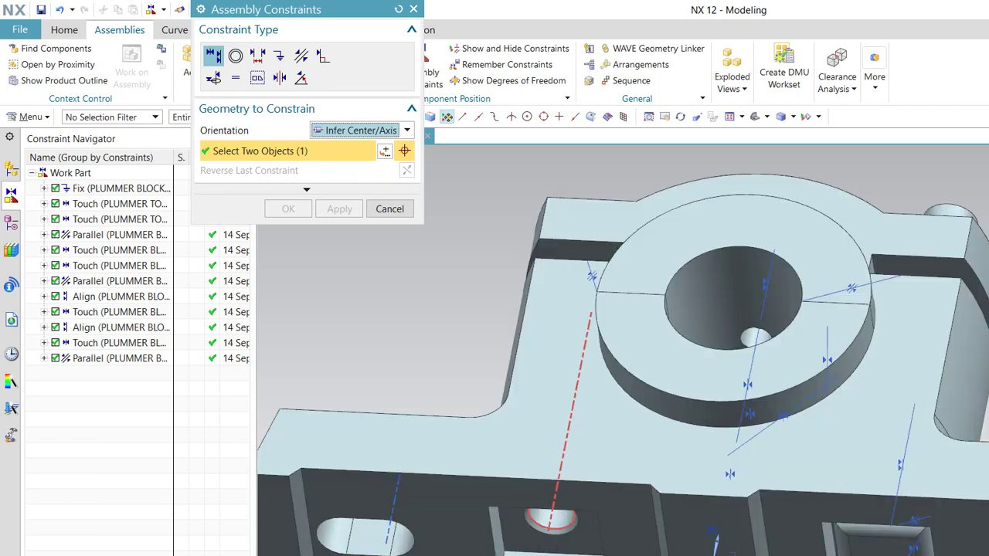
click(550, 519)
scroll(550, 519, up, 3)
scroll(550, 519, up, 2)
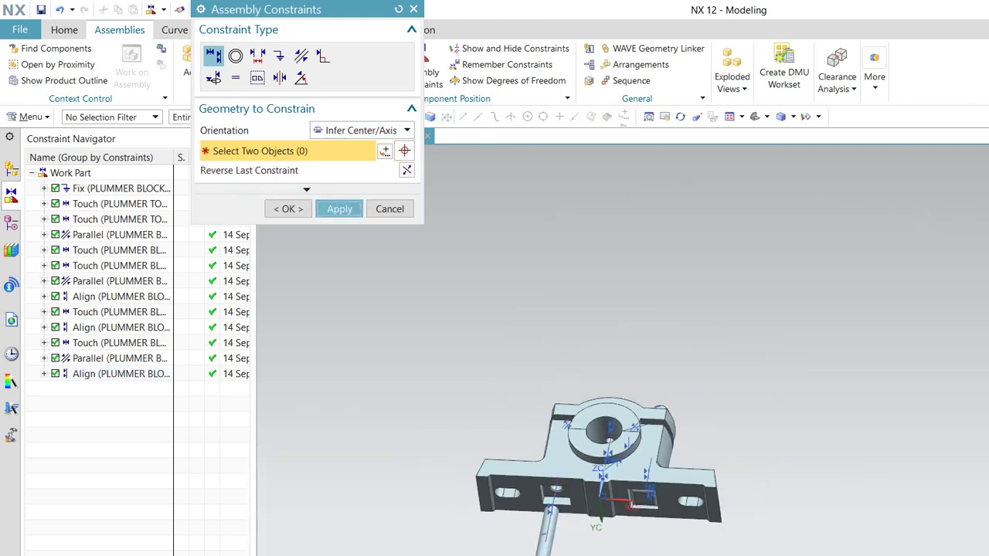
click(339, 209)
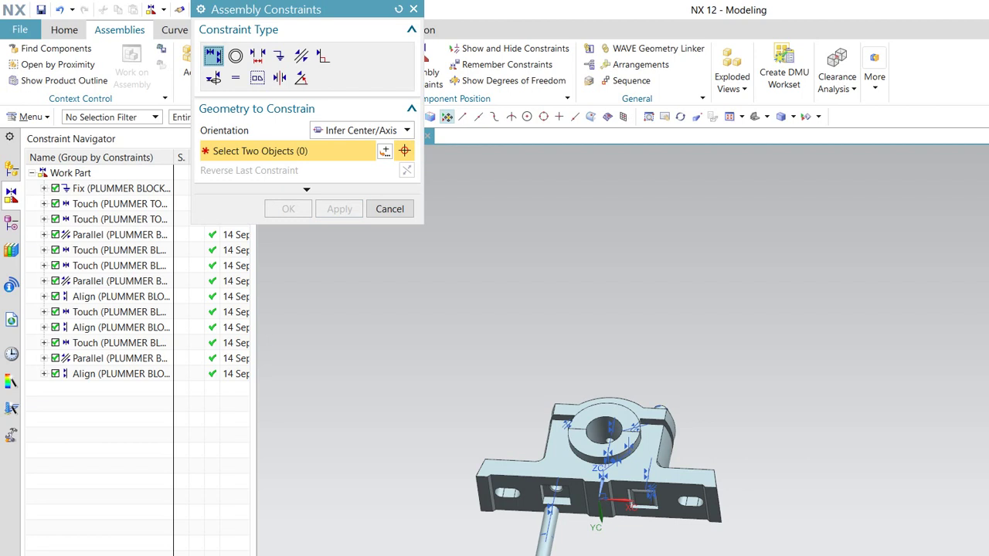
- Touch the bolt's neck into the square pocket with a Prefer Touch constraint
click(360, 129)
click(363, 146)
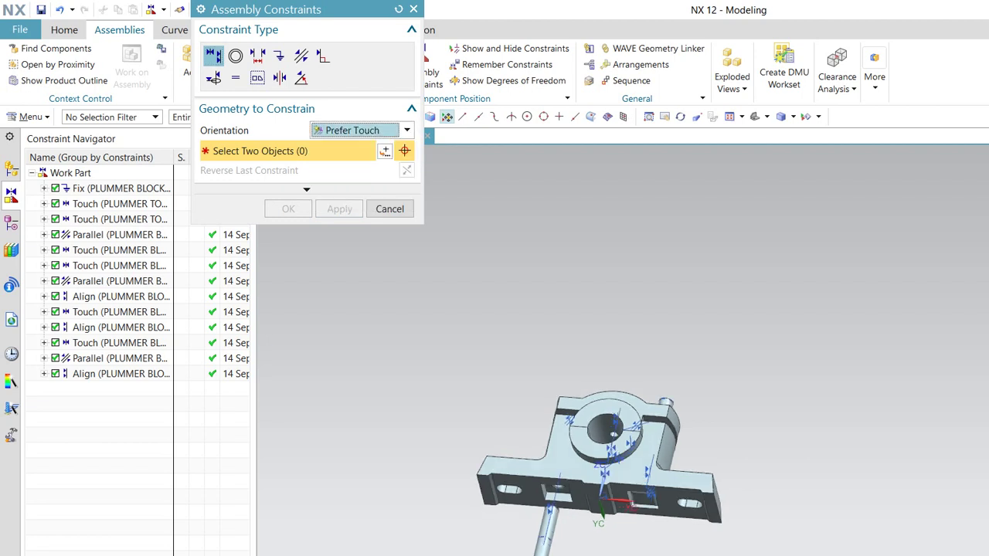
middle_drag(602, 464, 649, 448)
scroll(600, 489, up, 5)
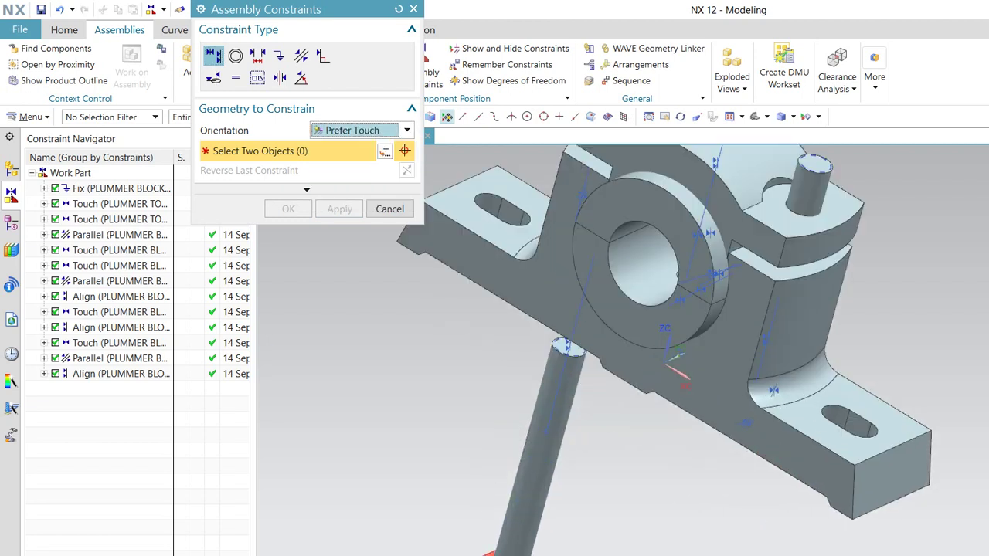
click(489, 552)
middle_drag(488, 541, 541, 432)
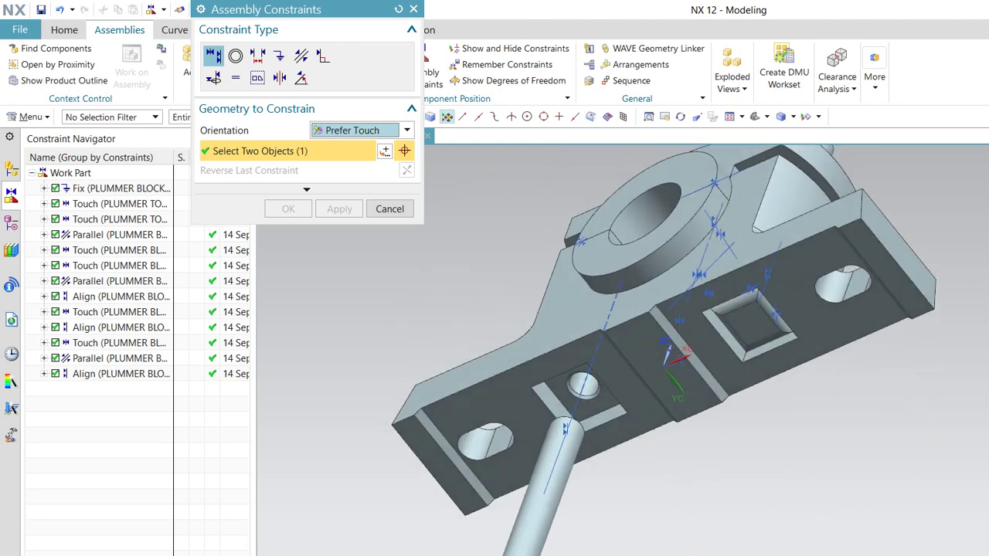
click(591, 409)
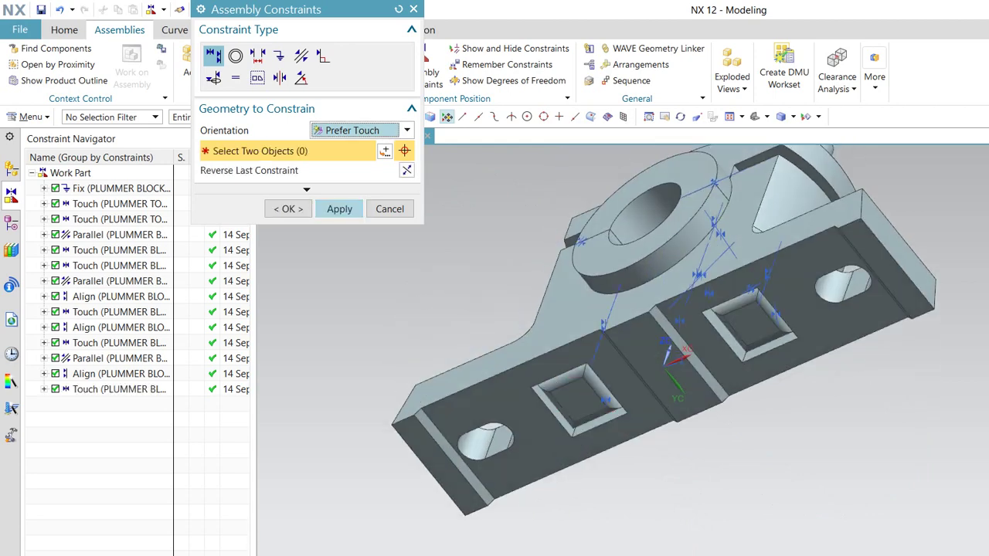
click(339, 209)
- Make the bolt's neck edge parallel to the block's base face
click(302, 56)
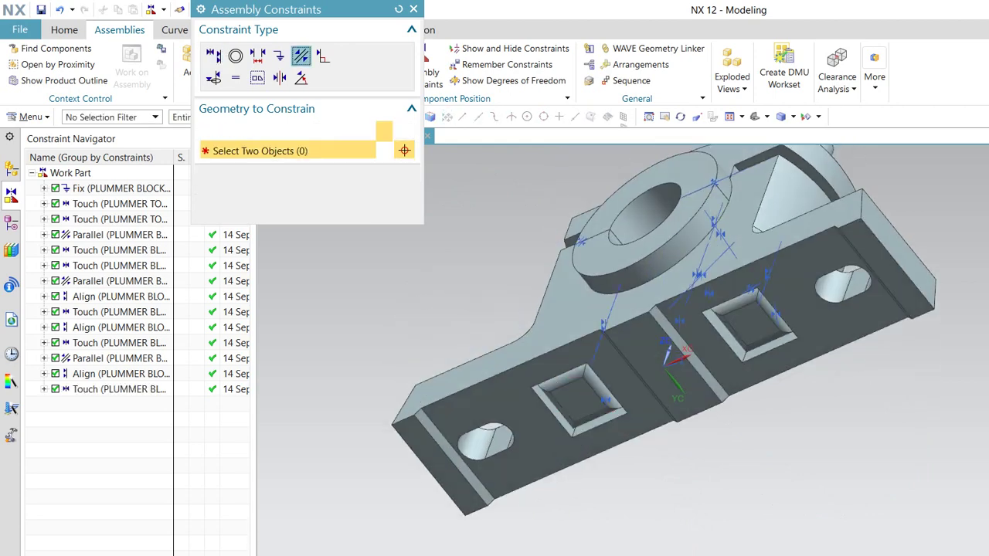
scroll(610, 499, up, 5)
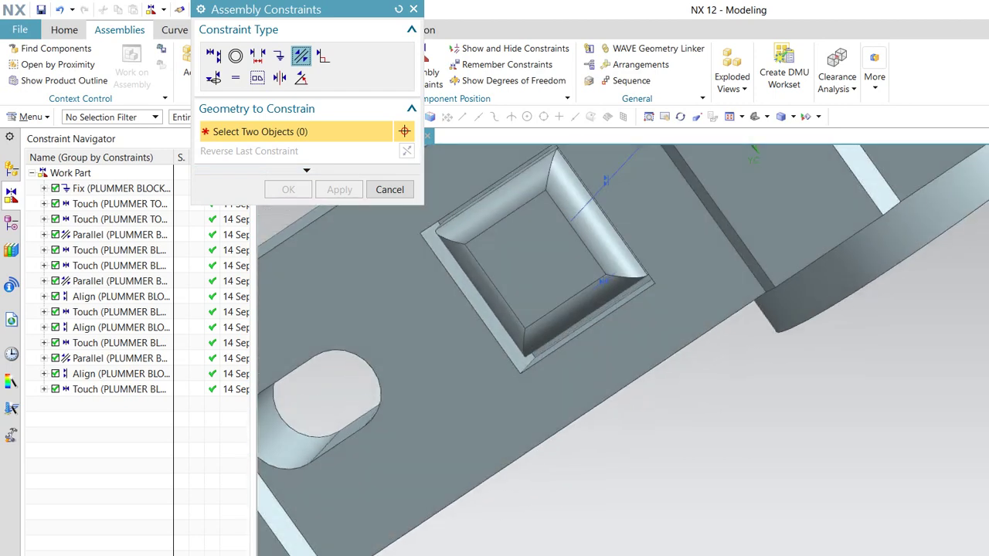
mouse_move(587, 325)
middle_down()
mouse_move(541, 243)
mouse_move(587, 293)
middle_up()
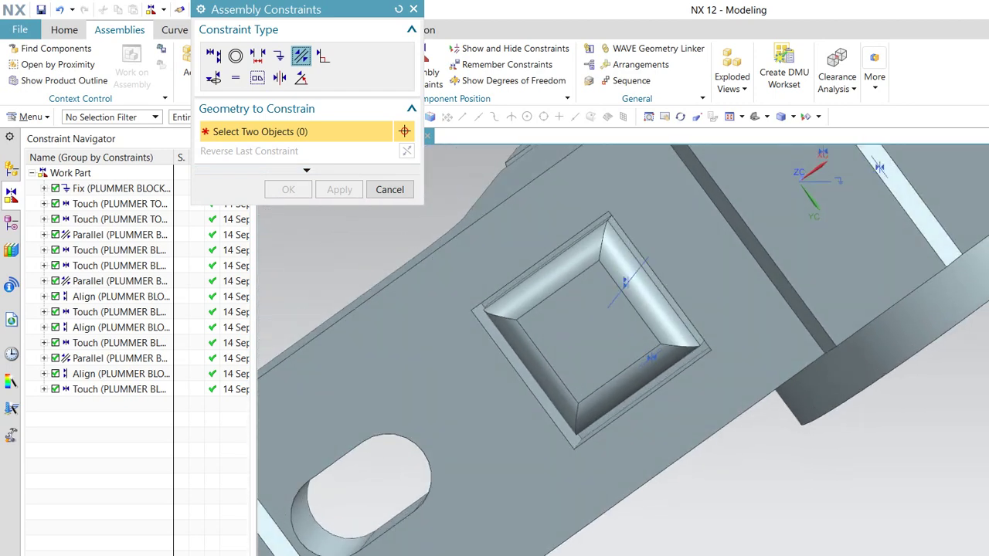
scroll(564, 270, up, 4)
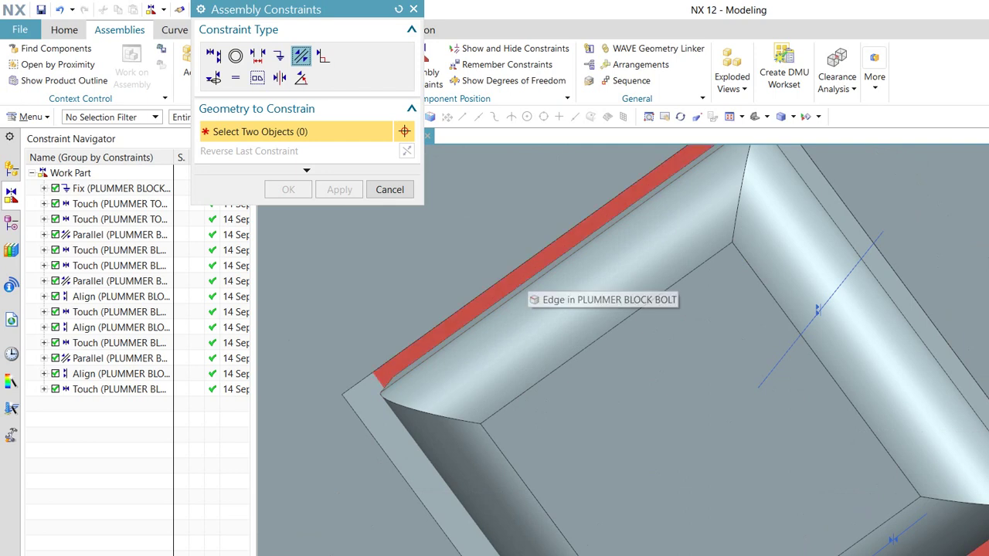
click(518, 292)
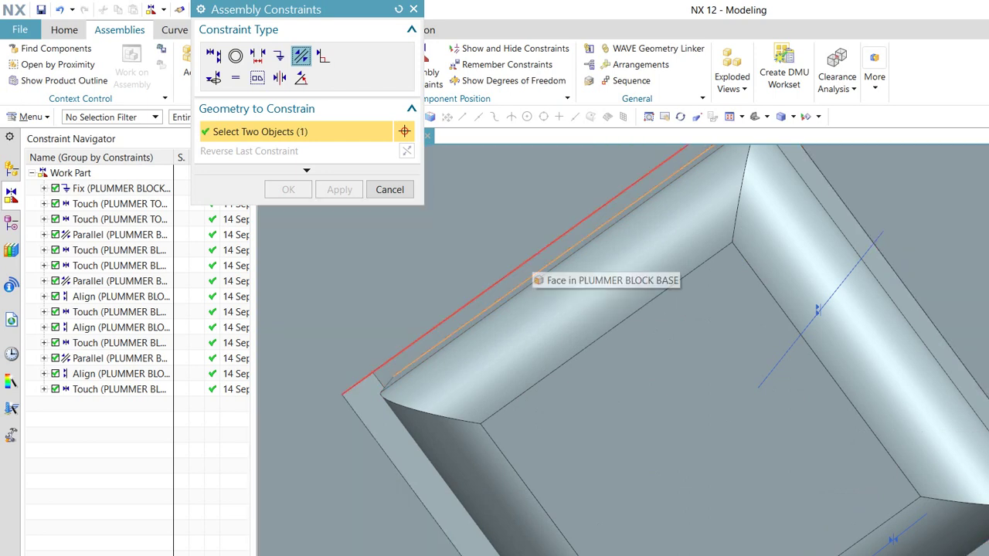
click(528, 274)
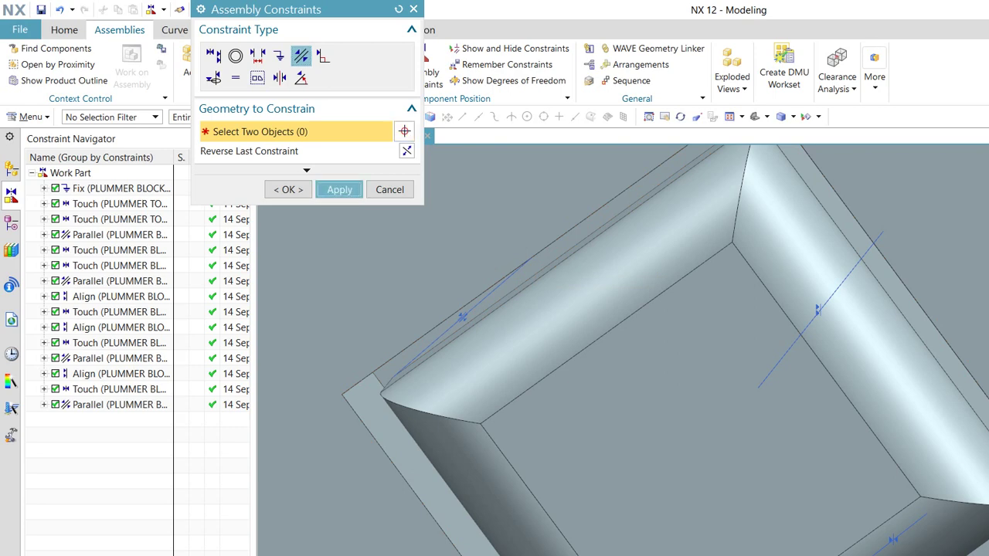
- Close the constraints and fit the whole plummer block in a front view
key(Escape)
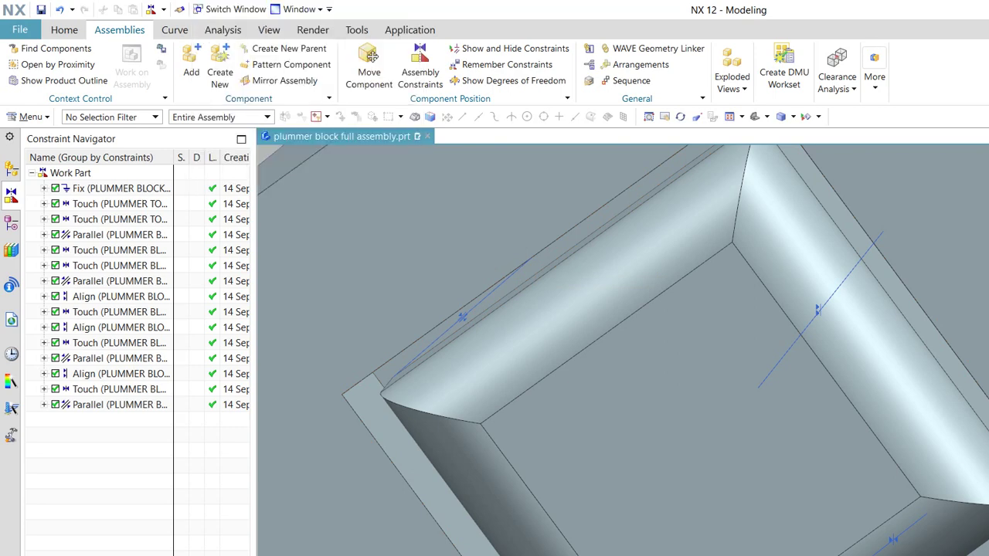
key(ctrl+f)
key(ctrl+alt+f)
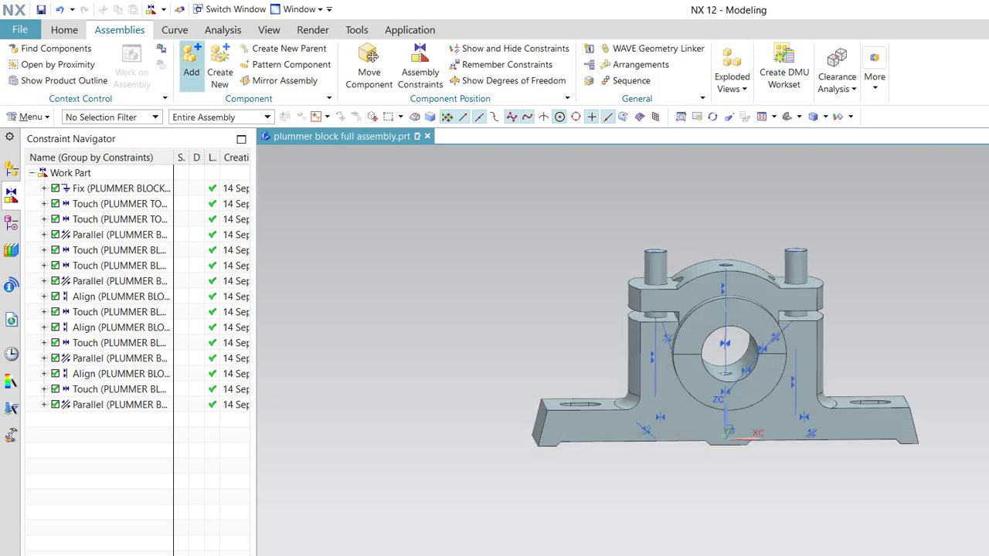
- Load plummer block nut.prt as the component to add
click(191, 61)
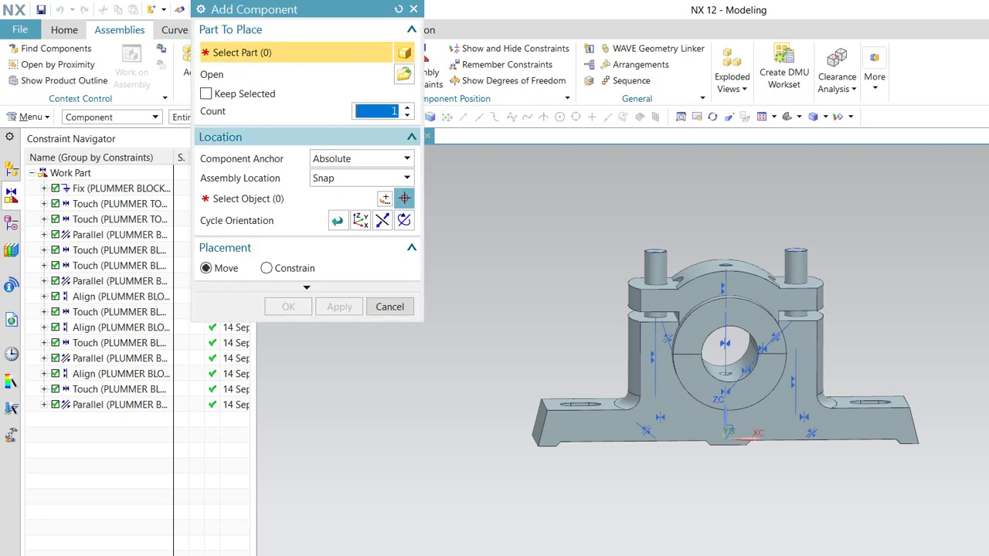
click(404, 74)
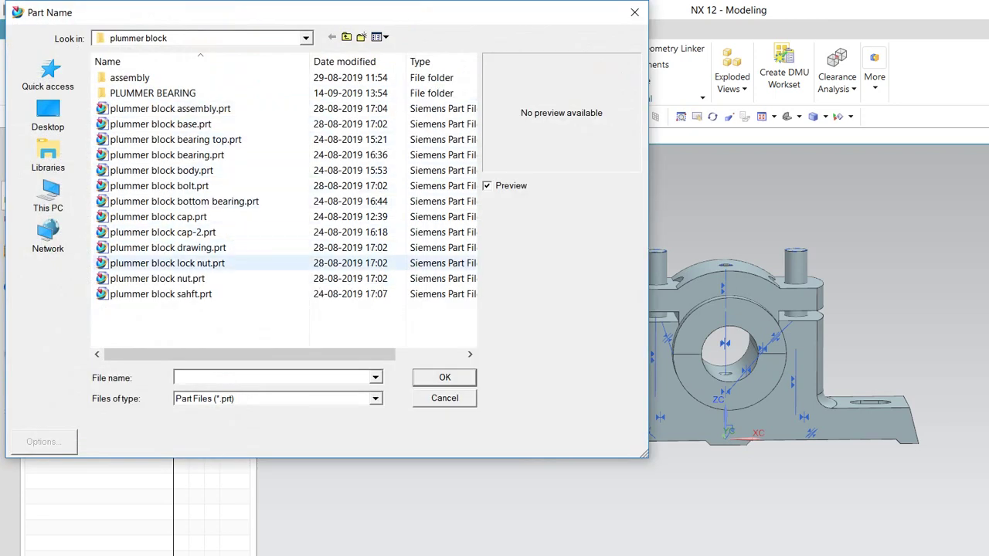
click(158, 278)
click(444, 376)
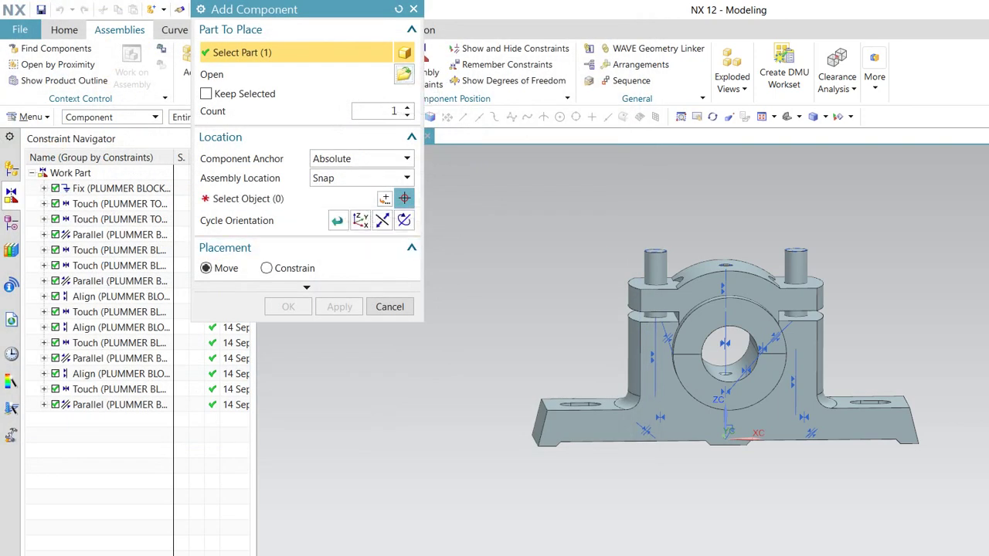
click(403, 74)
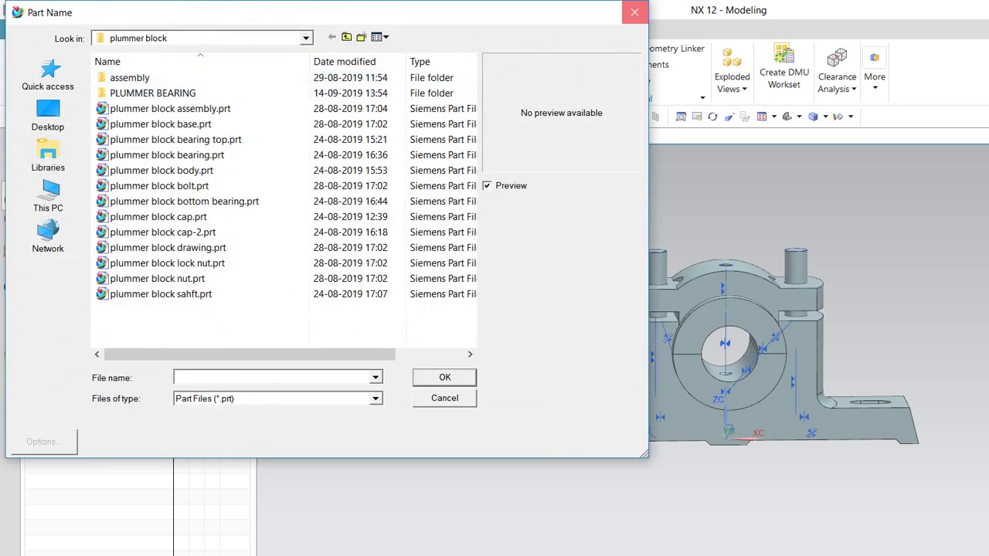
click(634, 12)
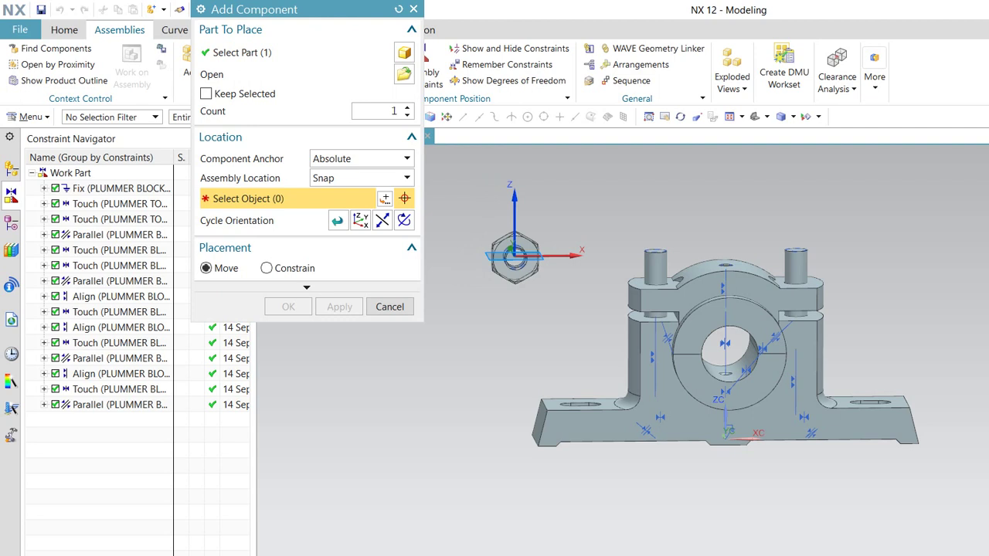
- Add two nut copies above the block, turned 90° about the X axis
click(377, 111)
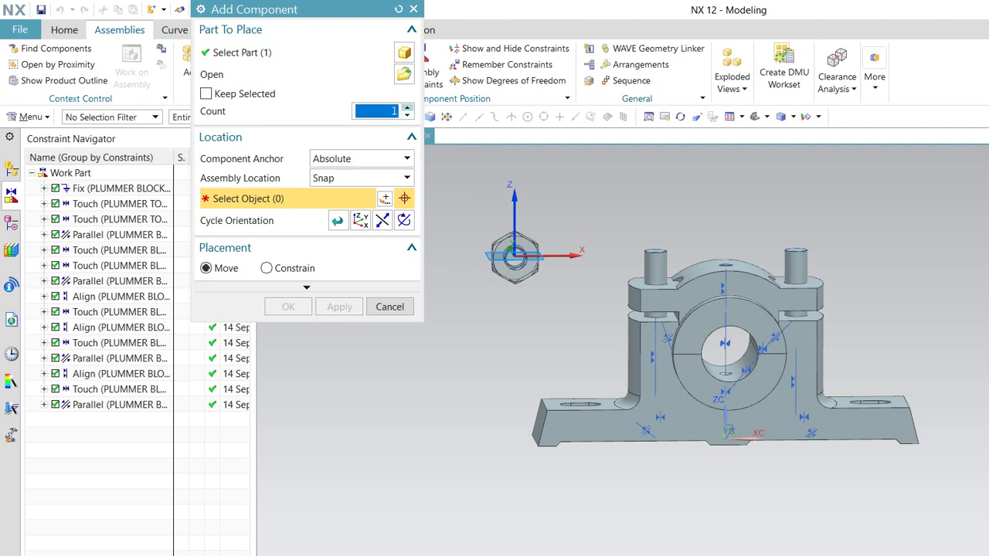
text(2)
click(528, 251)
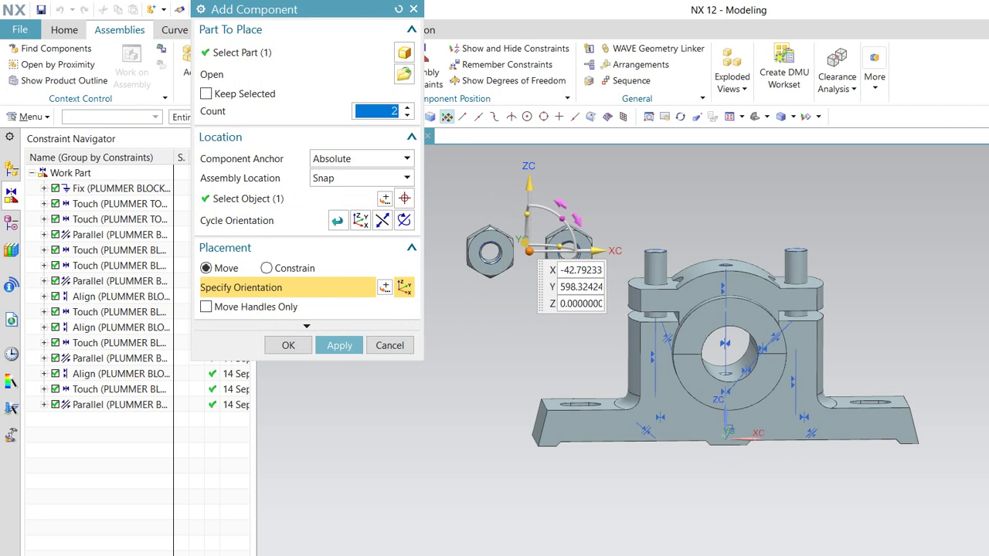
drag(568, 213, 567, 225)
scroll(707, 433, down, 1)
scroll(708, 432, down, 2)
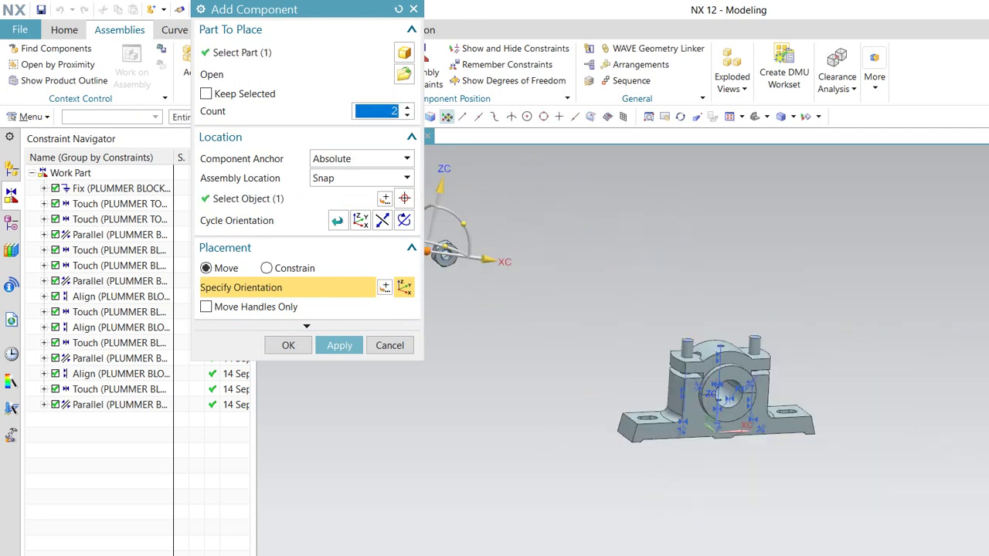
mouse_move(427, 251)
mouse_down()
mouse_move(782, 359)
mouse_move(551, 323)
mouse_up()
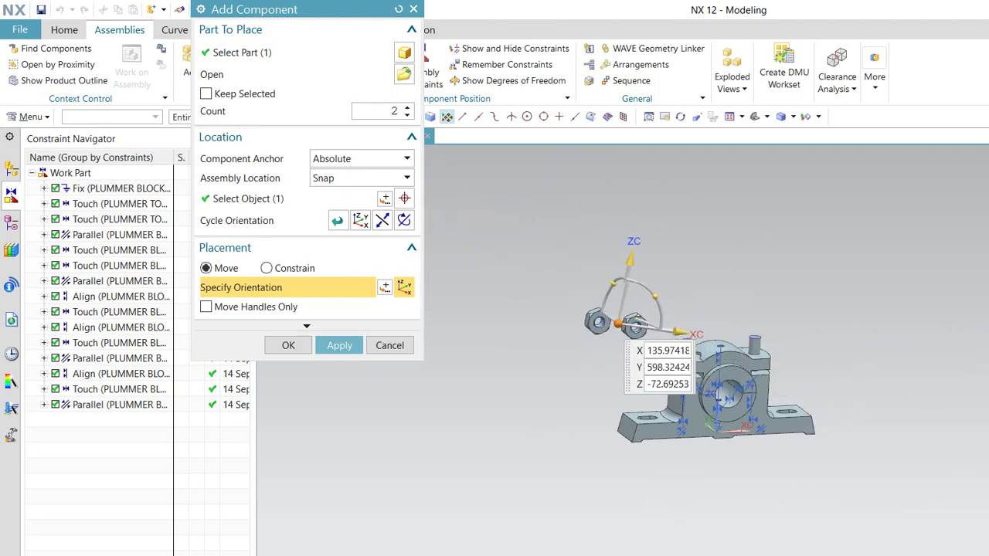
middle_drag(695, 347, 695, 309)
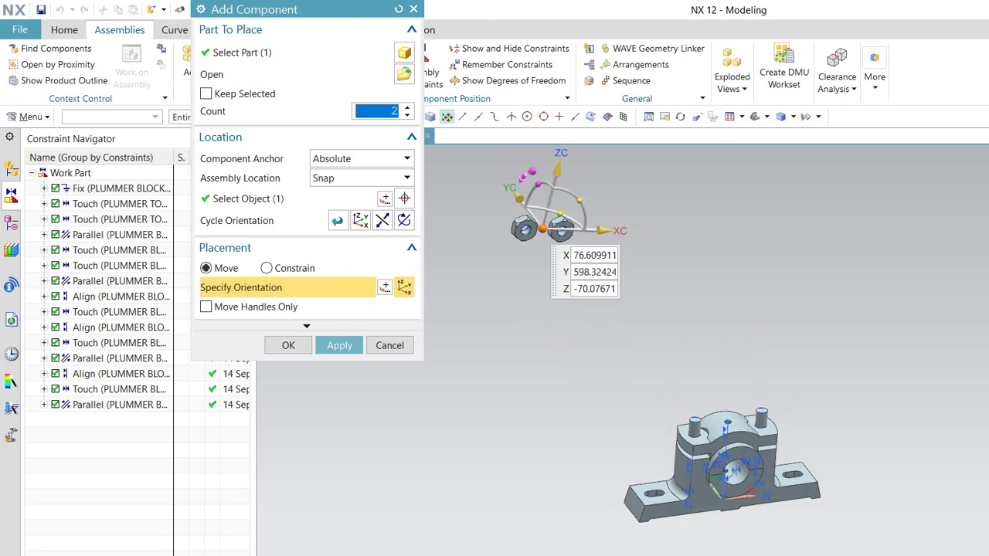
drag(538, 183, 578, 245)
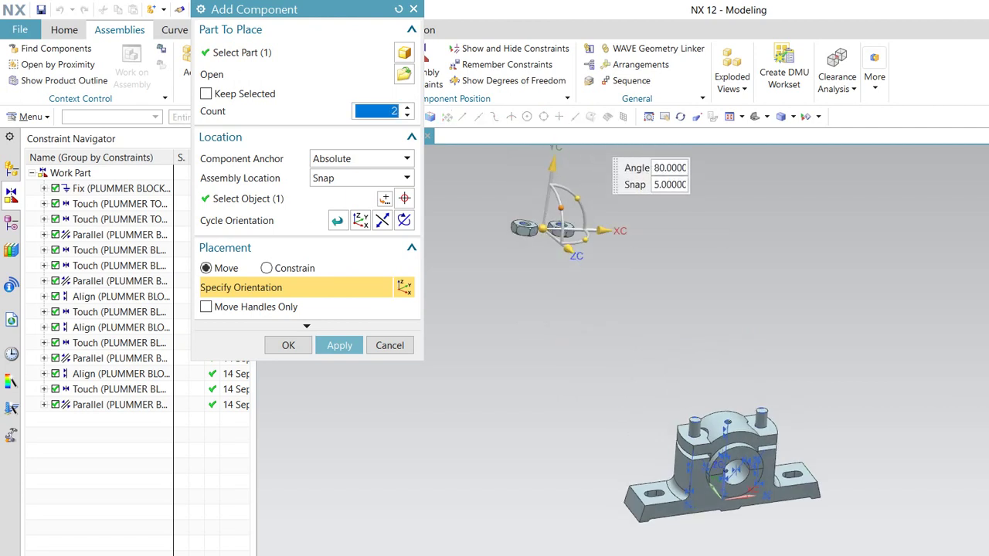
click(339, 345)
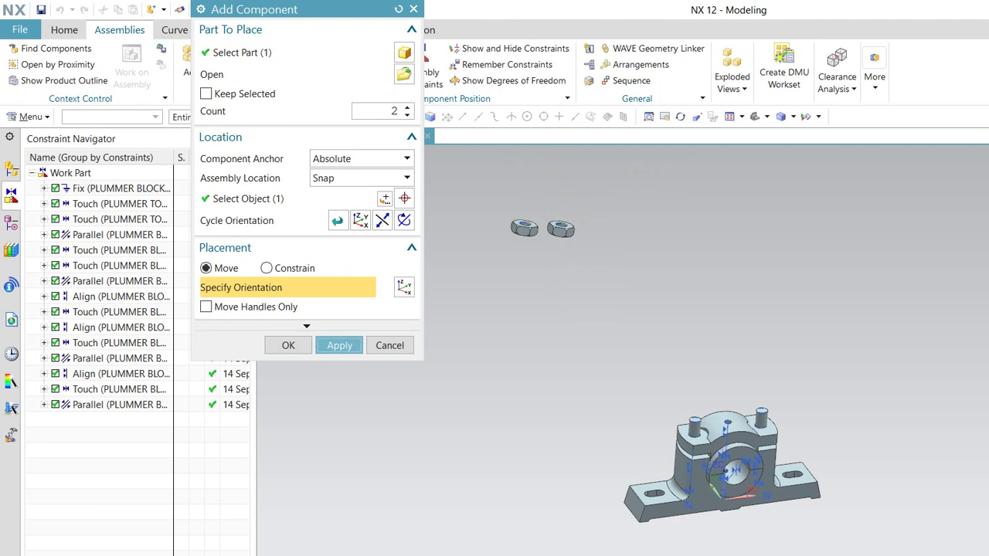
click(389, 307)
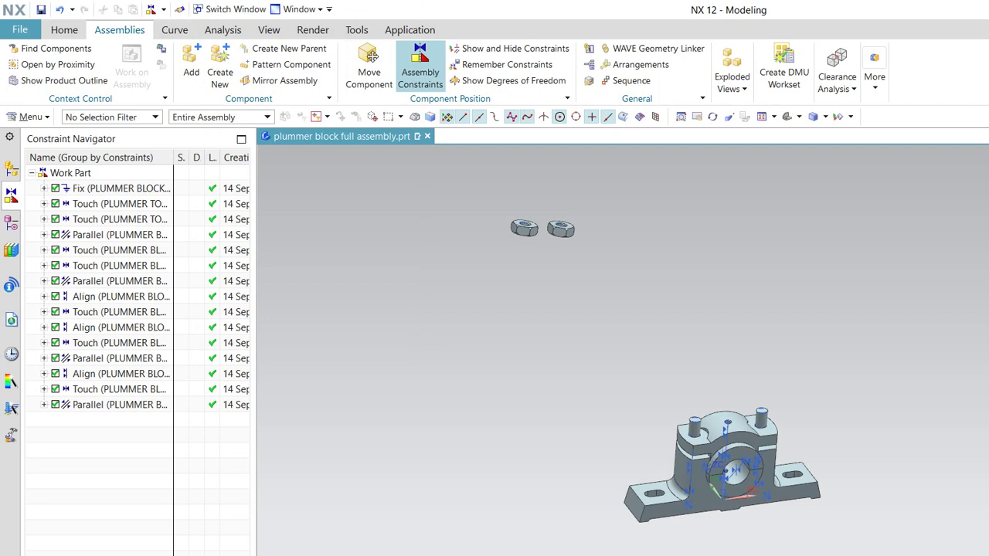
- Try a Parallel constraint between the left nut and left bolt, then discard it
click(421, 69)
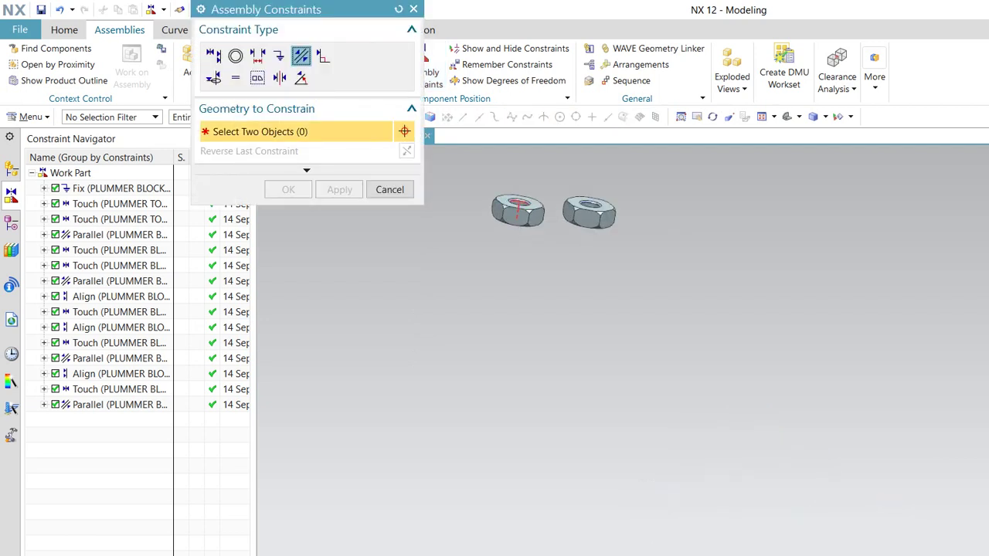
click(517, 203)
scroll(695, 502, down, 3)
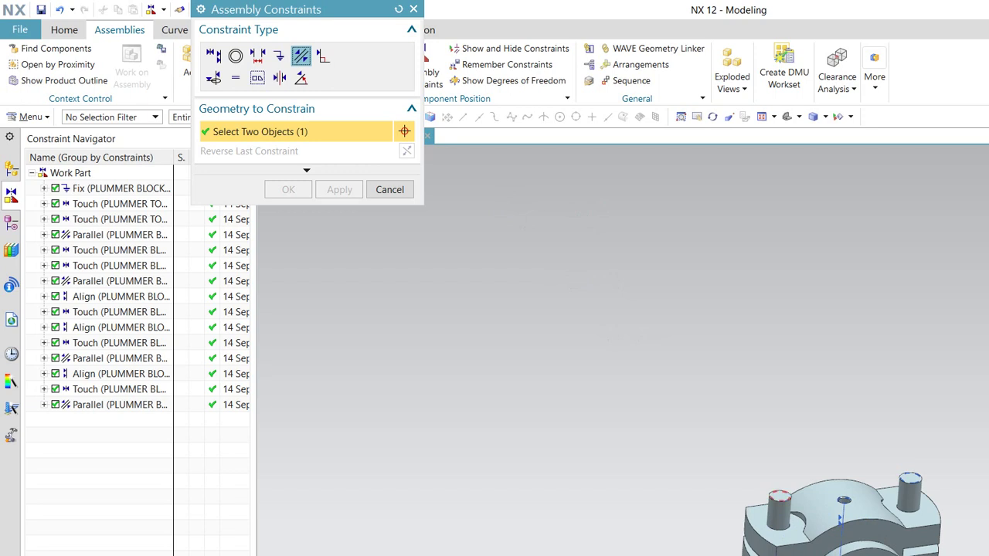
click(780, 498)
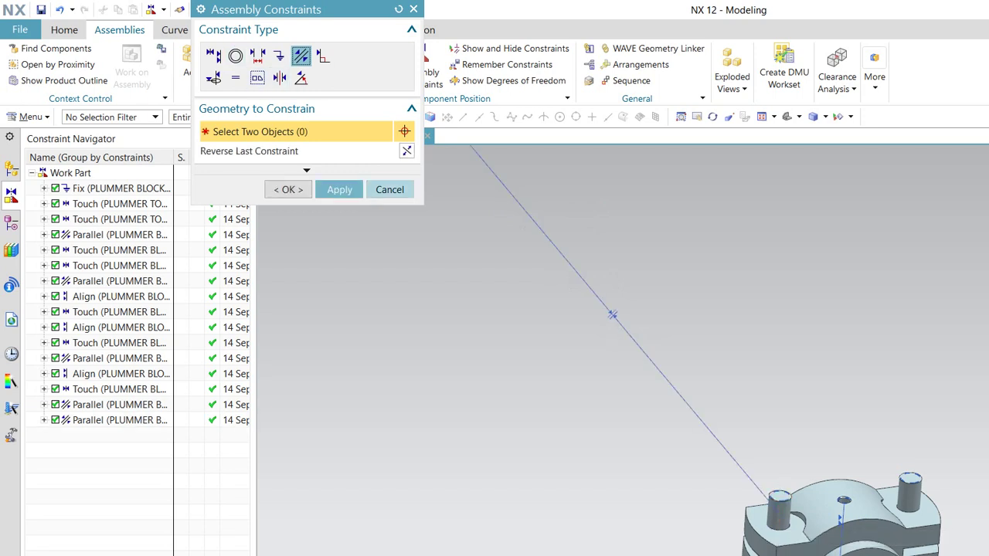
click(389, 189)
click(506, 365)
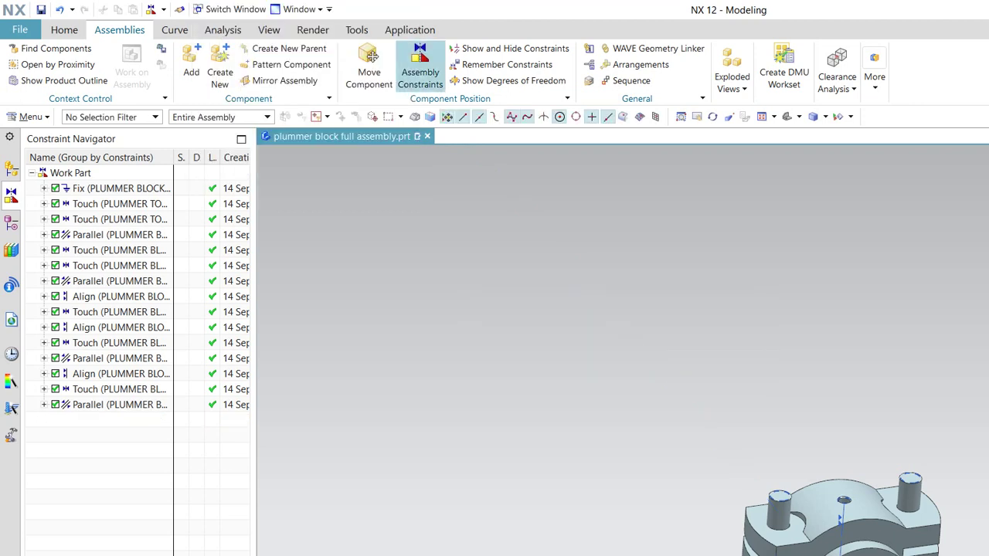
- Touch-align the left nut onto the left bolt's cylinder
click(419, 65)
click(213, 56)
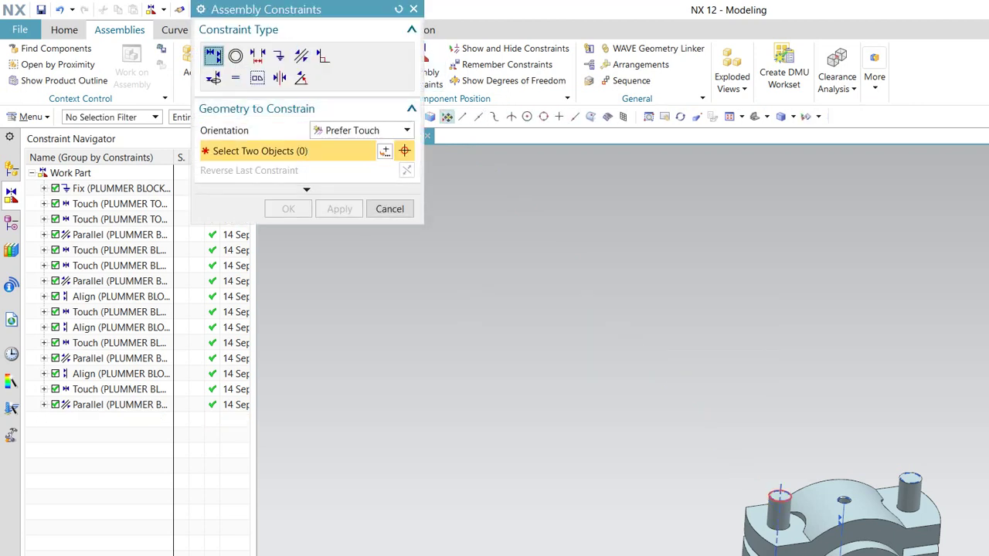
click(780, 494)
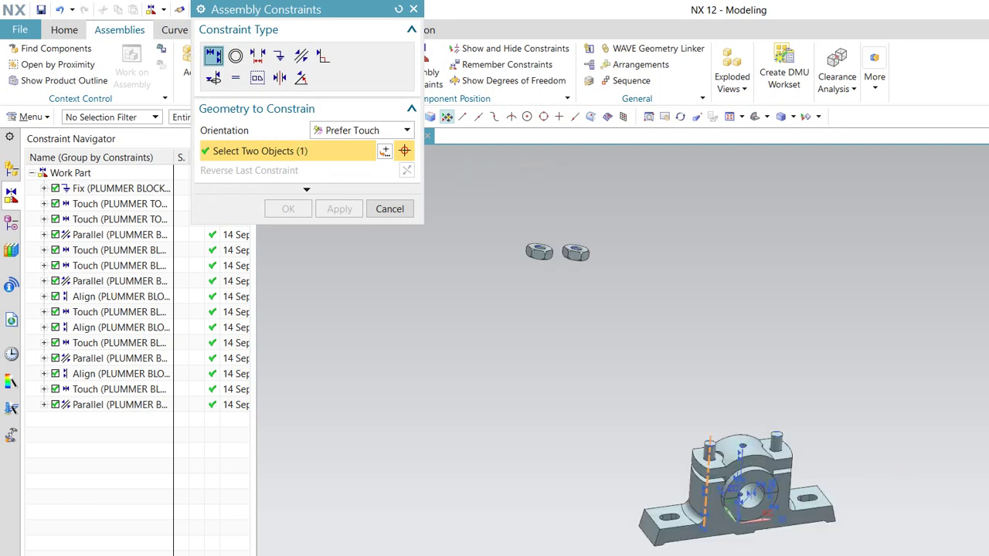
click(539, 252)
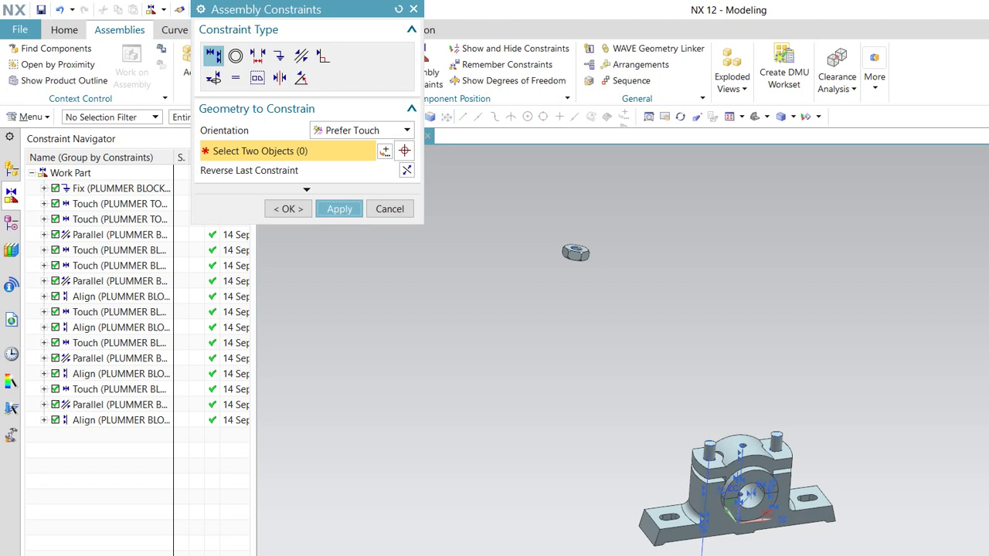
key(Return)
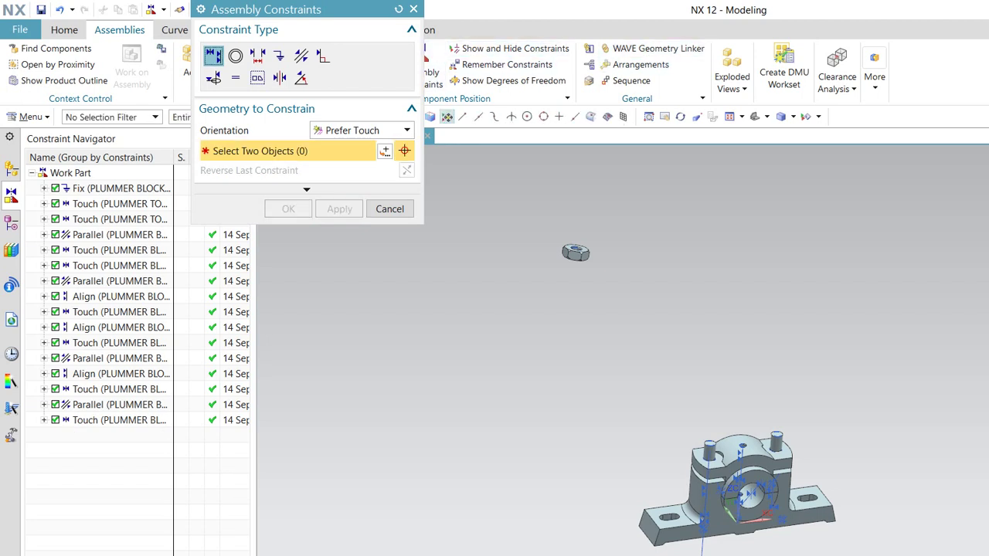
click(389, 208)
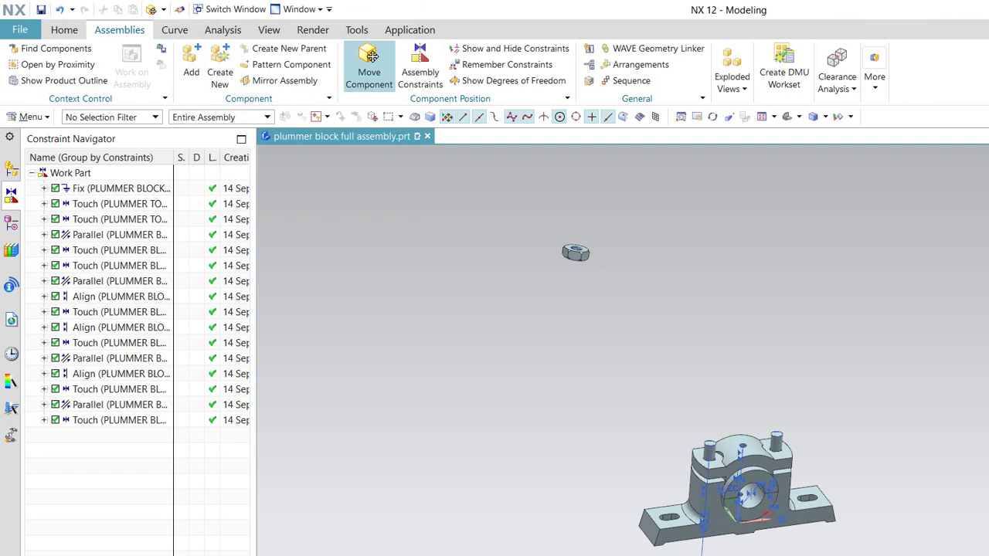
- Lift the nut up along its bolt to about Z 200.29 above the block
click(371, 57)
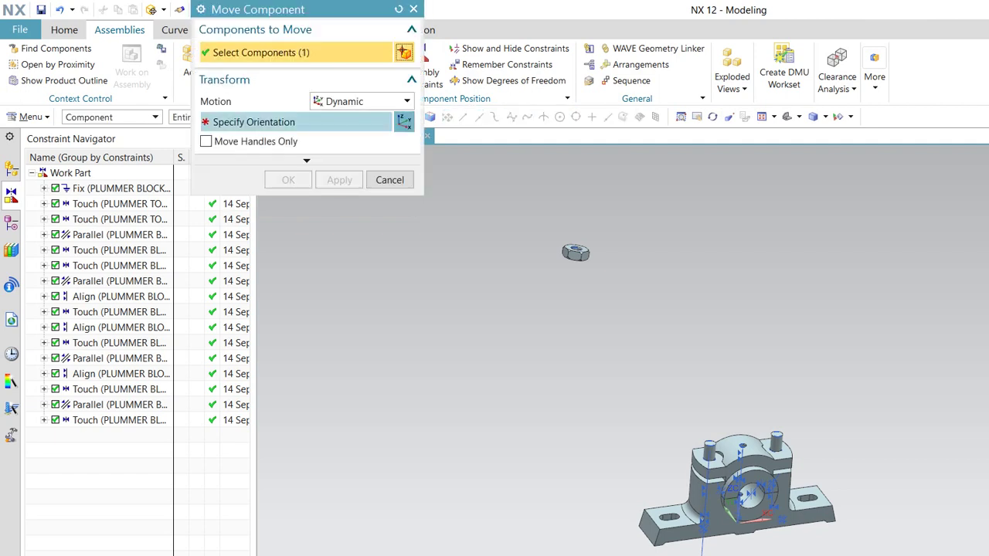
drag(701, 541, 717, 325)
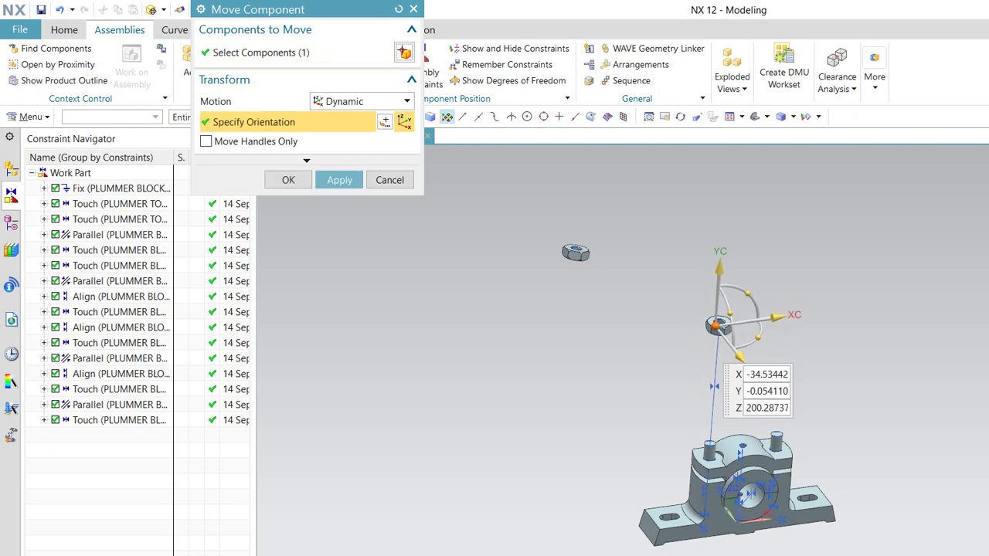
click(339, 180)
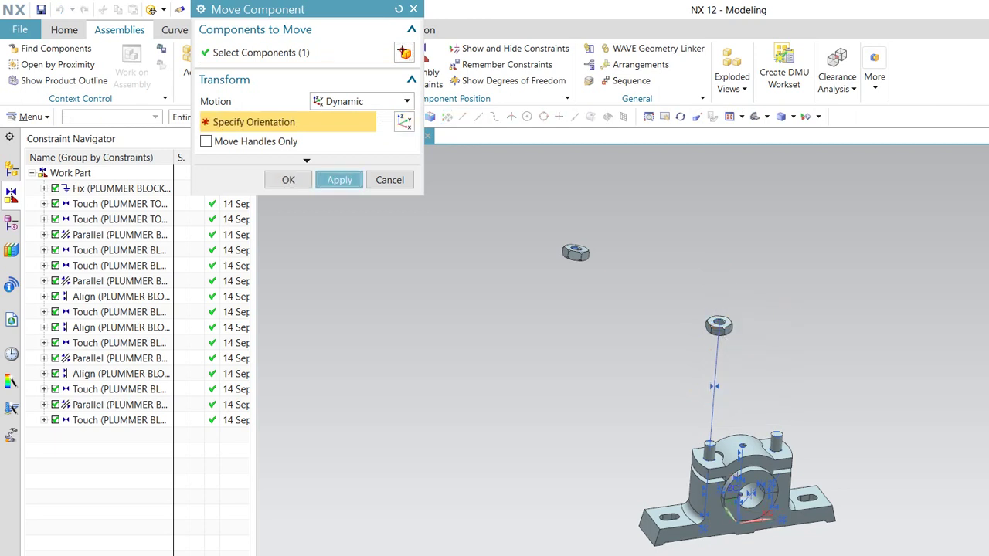
click(340, 180)
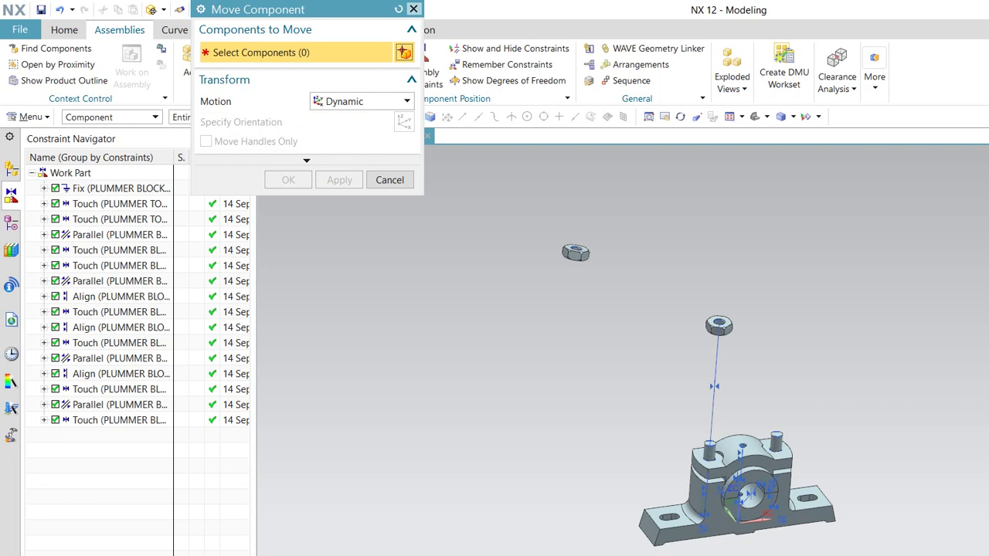
click(413, 8)
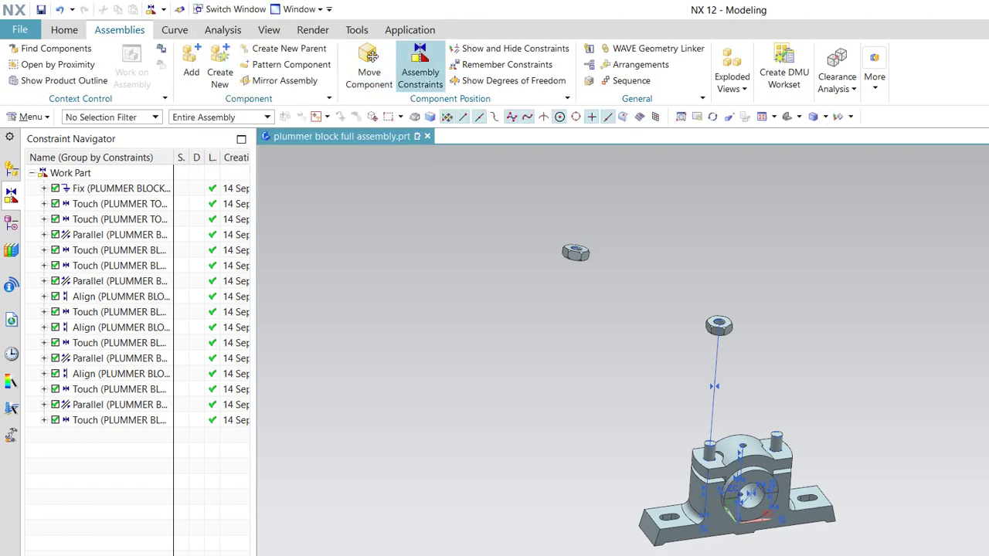
click(419, 66)
key(F8)
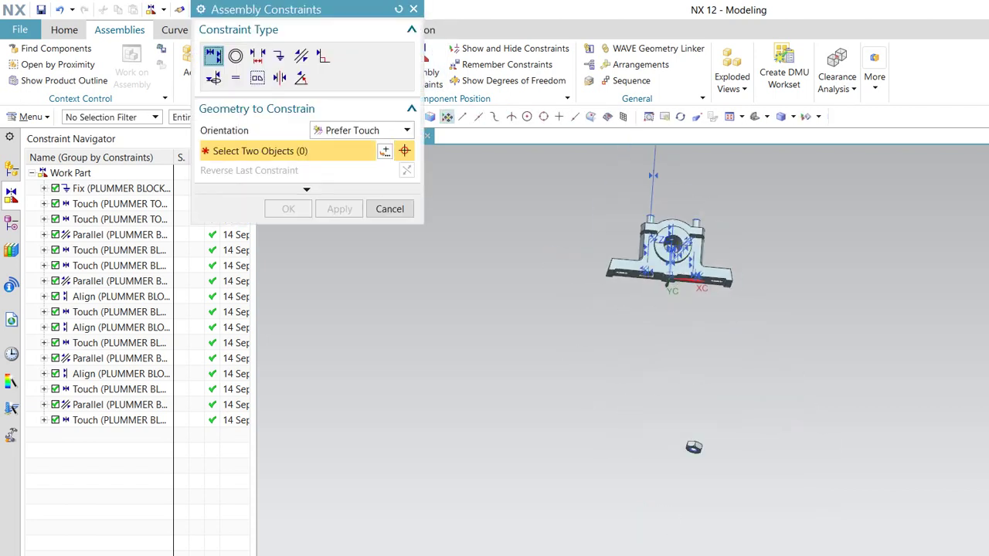
- Touch the nut's bottom face to the top face of the plummer block cap
scroll(623, 323, up, 3)
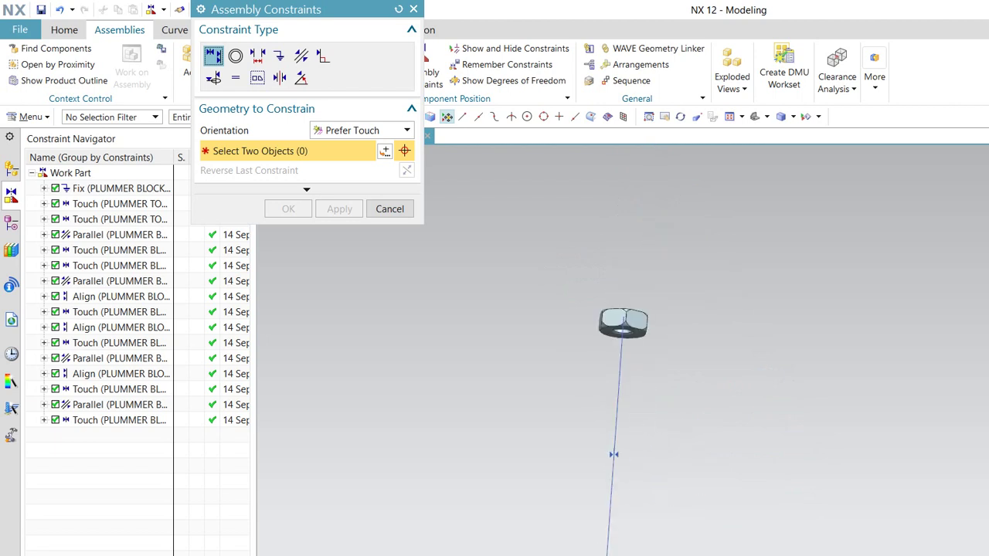
scroll(638, 366, up, 4)
click(602, 289)
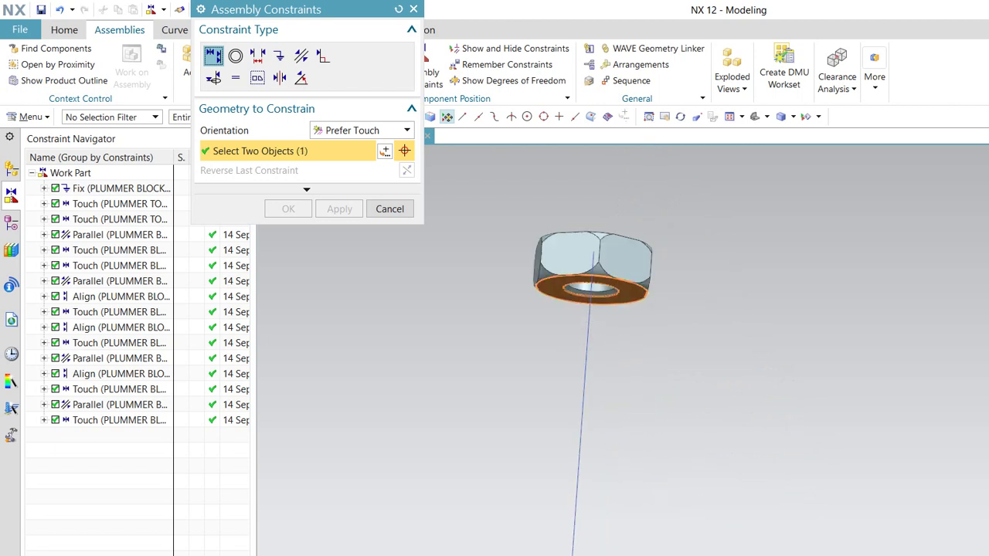
scroll(672, 432, down, 4)
scroll(665, 448, down, 2)
scroll(664, 448, down, 1)
scroll(665, 448, down, 1)
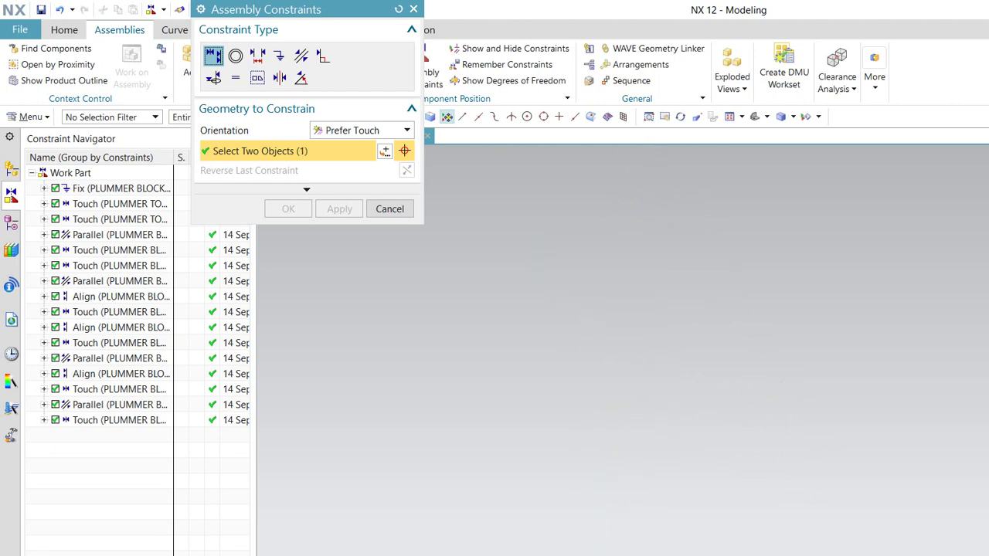
scroll(672, 479, up, 2)
shift+middle_drag(672, 479, 672, 448)
scroll(618, 472, up, 2)
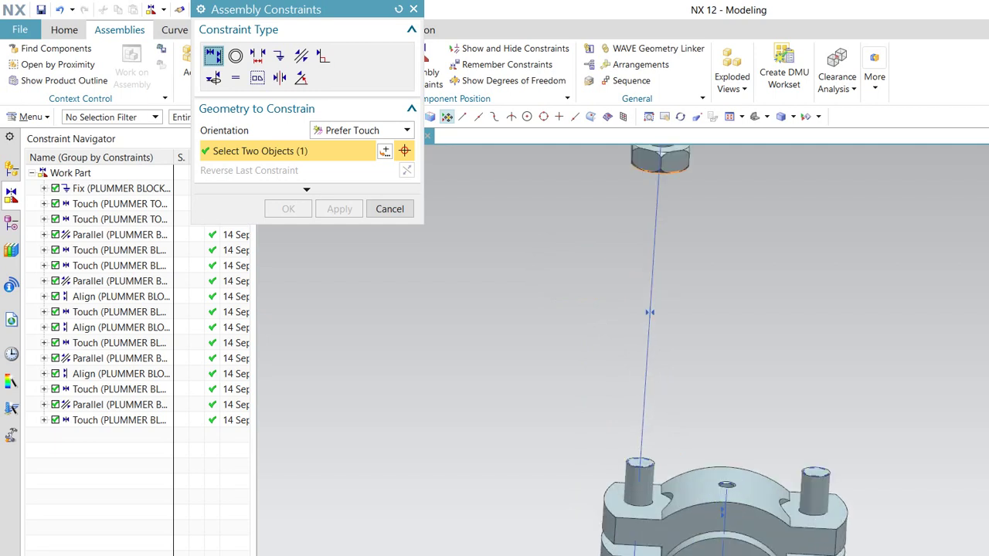
scroll(618, 471, up, 3)
click(614, 471)
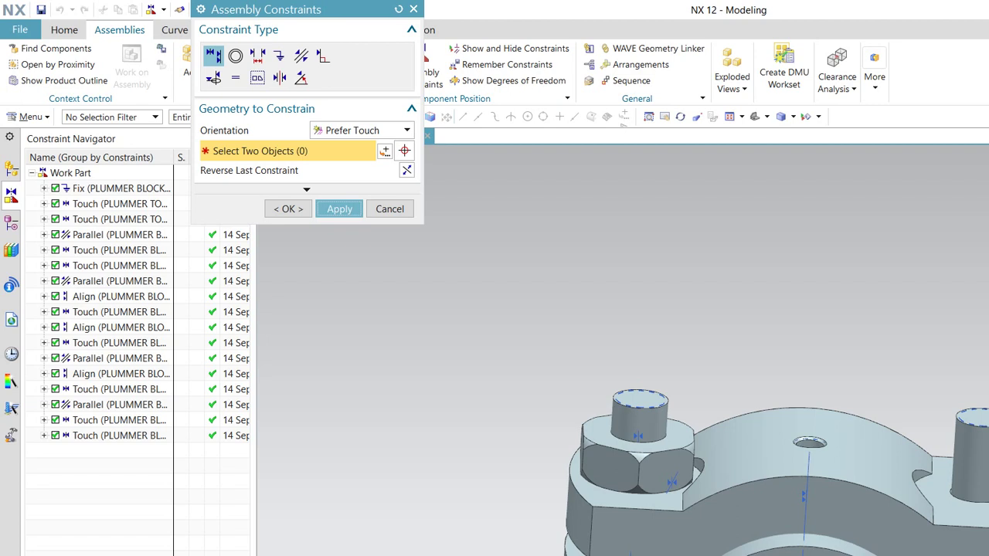
- Centre the nut on the stud by aligning its hole axis with Infer Center/Axis
click(362, 130)
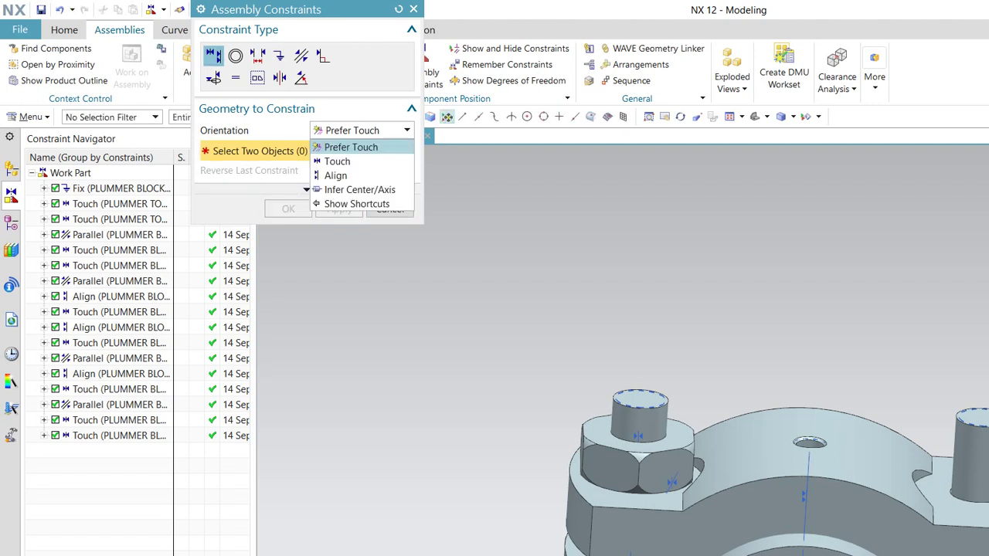
click(360, 189)
scroll(642, 348, down, 5)
shift+middle_drag(641, 348, 733, 463)
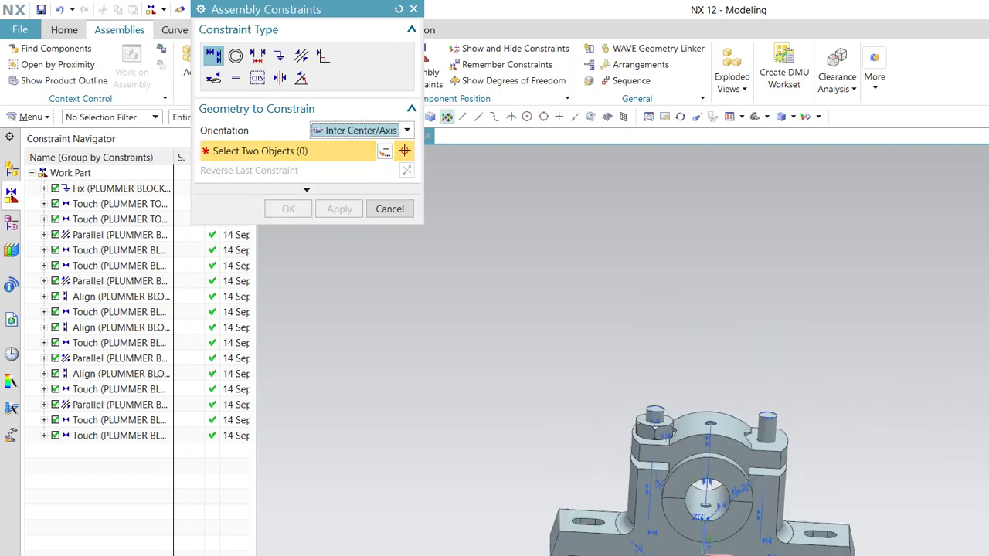
scroll(734, 463, down, 3)
shift+middle_drag(827, 409, 610, 529)
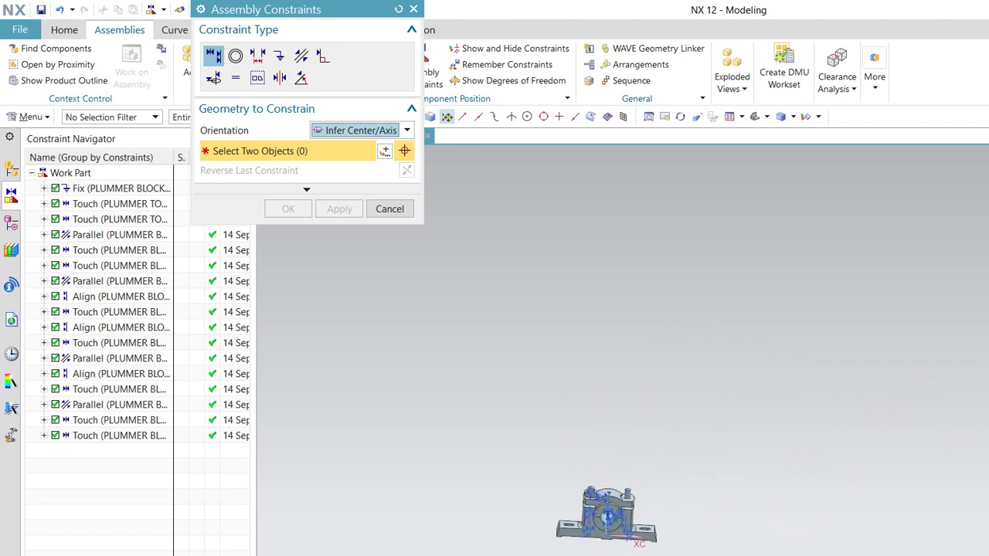
middle_drag(546, 520, 556, 469)
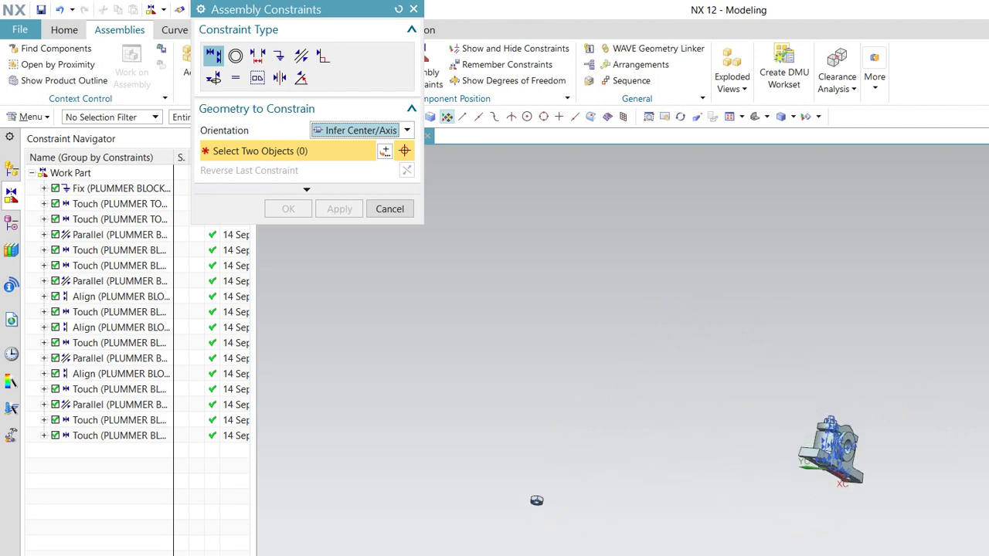
scroll(487, 467, up, 2)
scroll(487, 467, up, 2)
scroll(490, 467, up, 1)
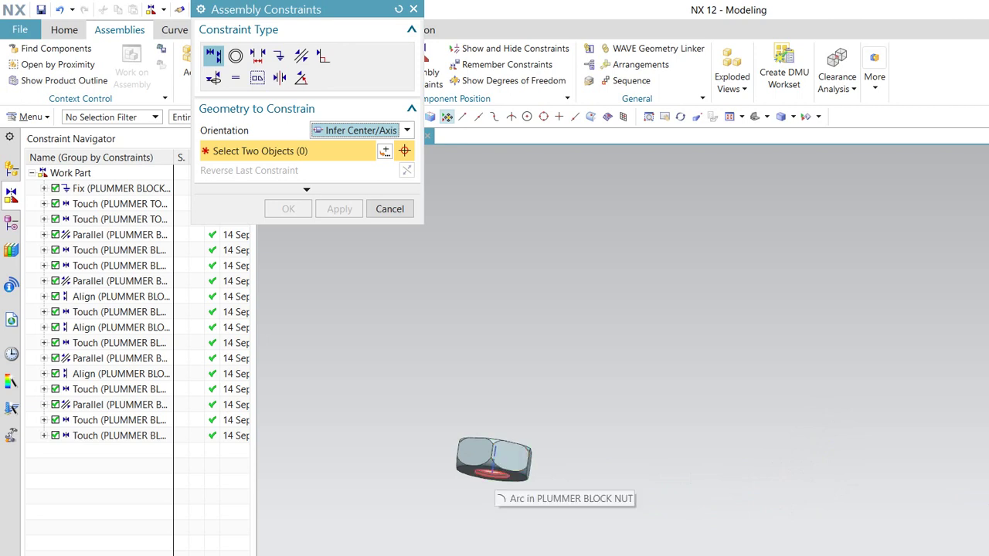
click(492, 468)
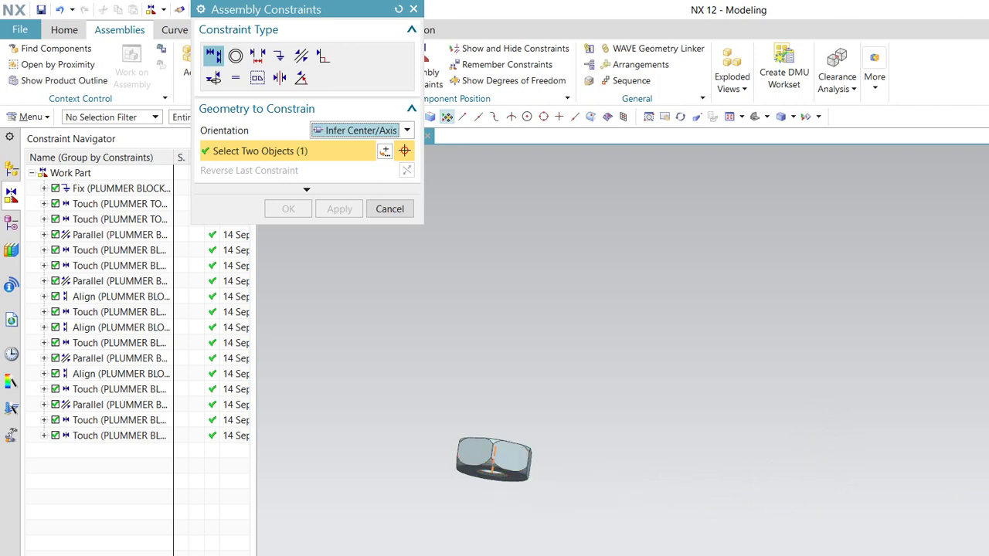
scroll(656, 448, down, 2)
scroll(656, 448, down, 2)
scroll(657, 448, down, 1)
scroll(693, 451, up, 4)
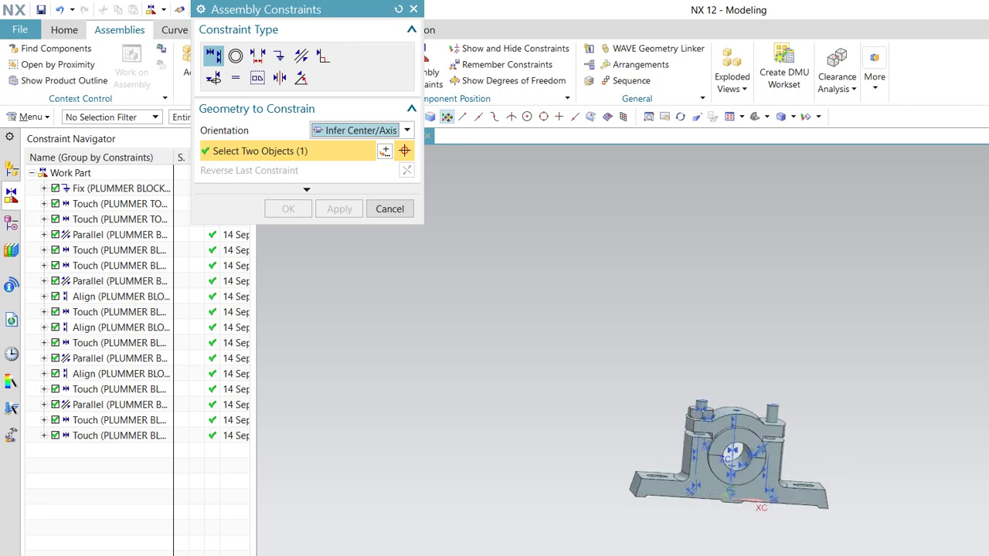
scroll(693, 452, up, 1)
click(819, 371)
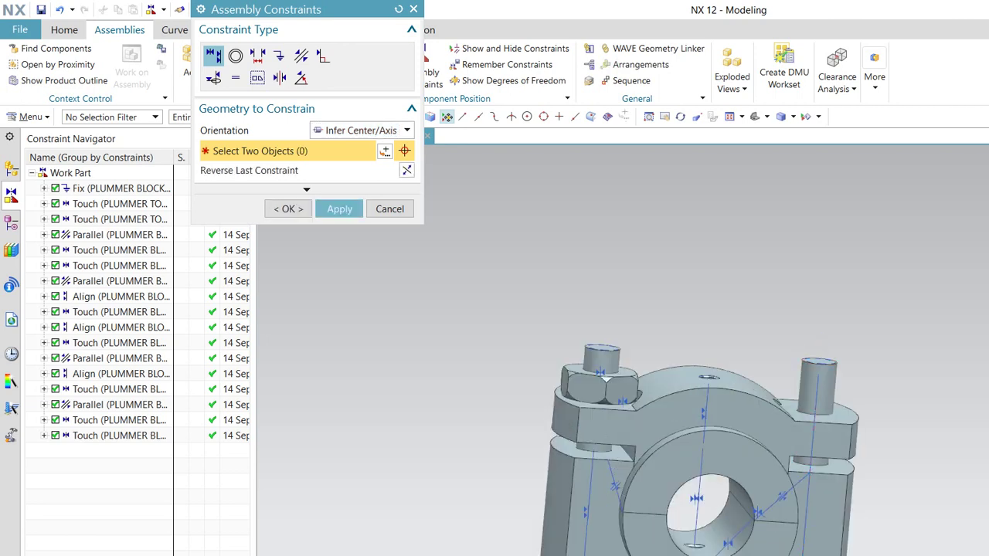
scroll(819, 383, down, 3)
scroll(819, 382, down, 1)
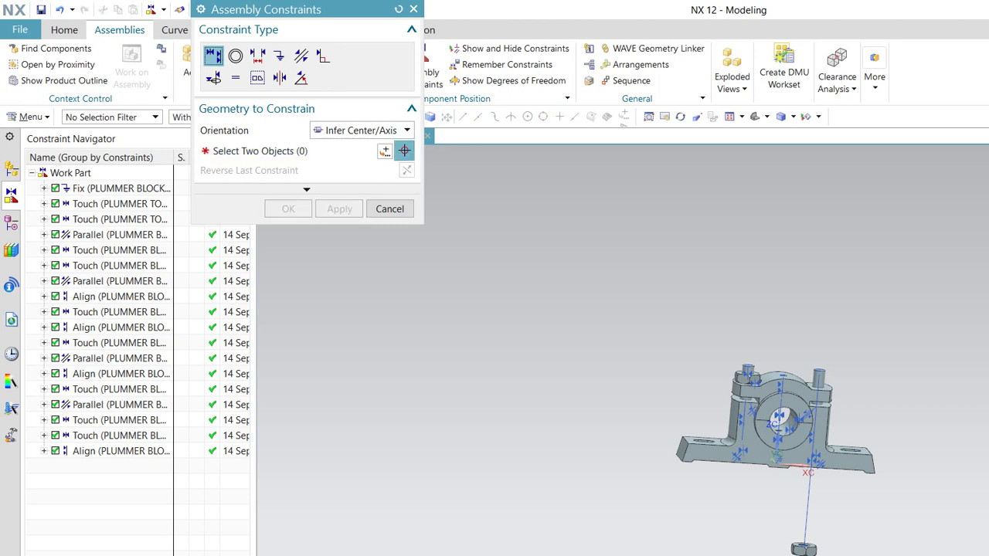
click(389, 208)
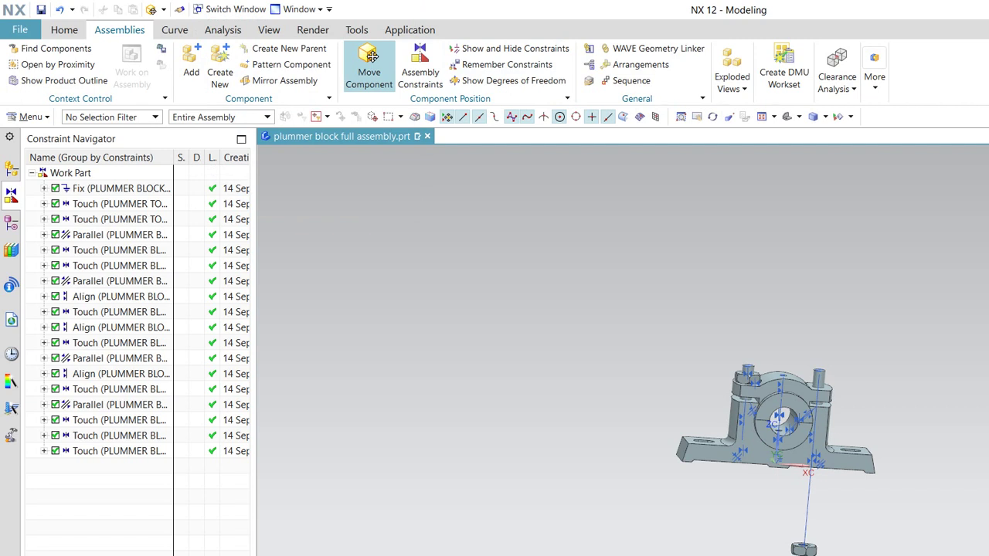
- Move the second nut up to sit above the right pin
click(370, 58)
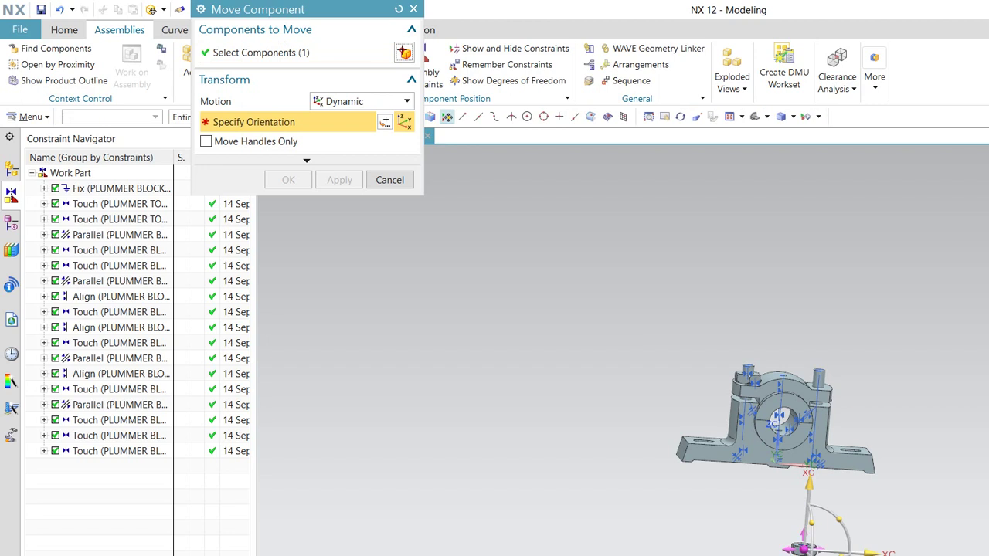
drag(803, 548, 820, 318)
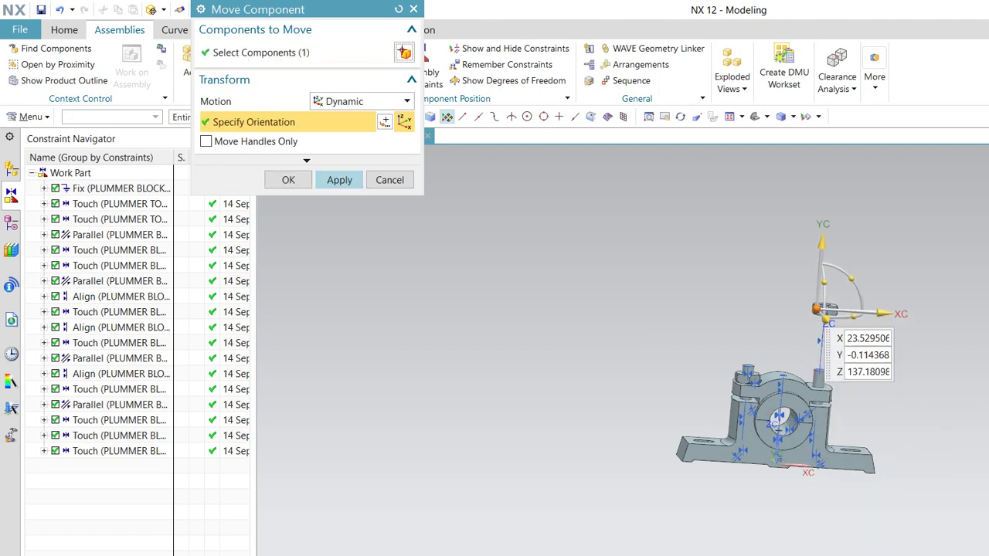
click(339, 179)
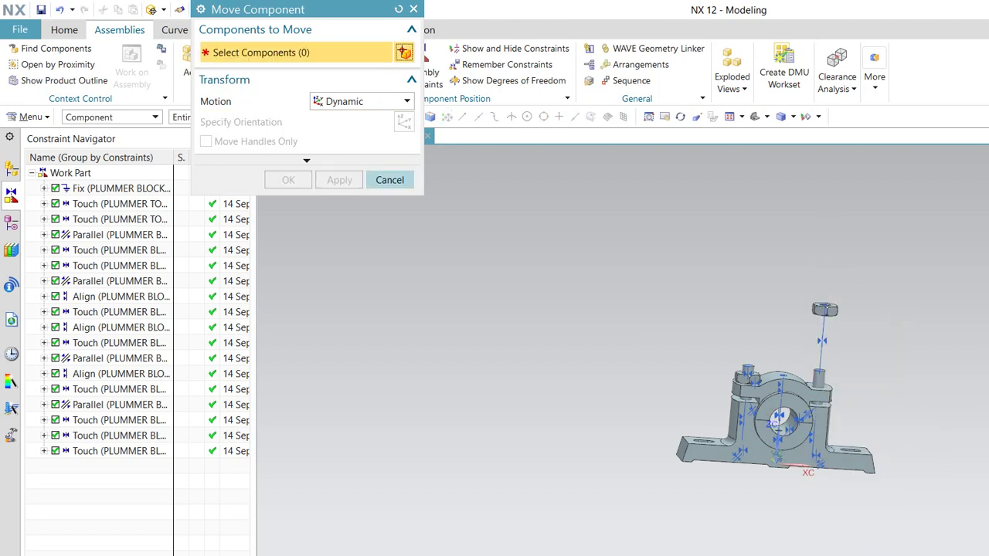
click(389, 180)
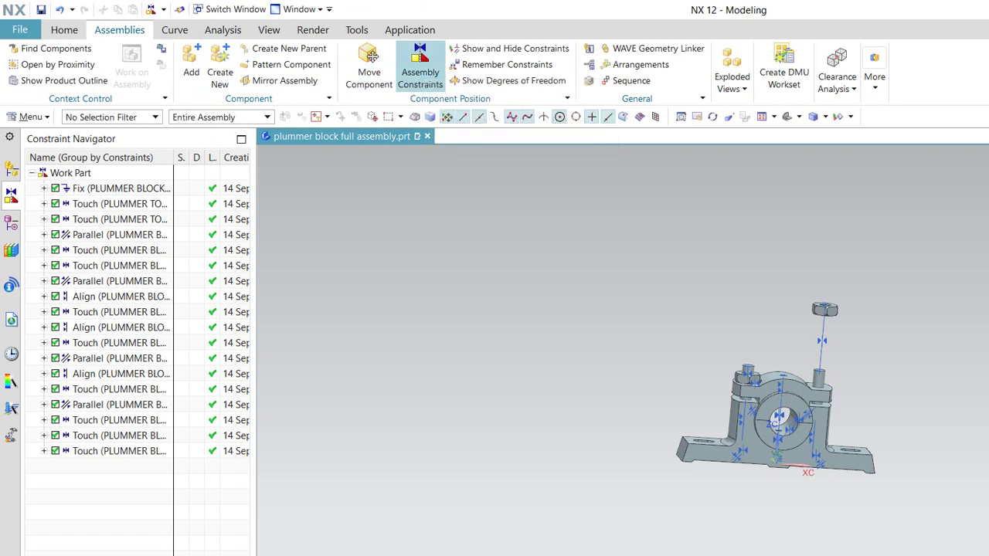
- Touch the second nut's bottom face to the cap at the right pin
click(420, 62)
scroll(846, 333, down, 2)
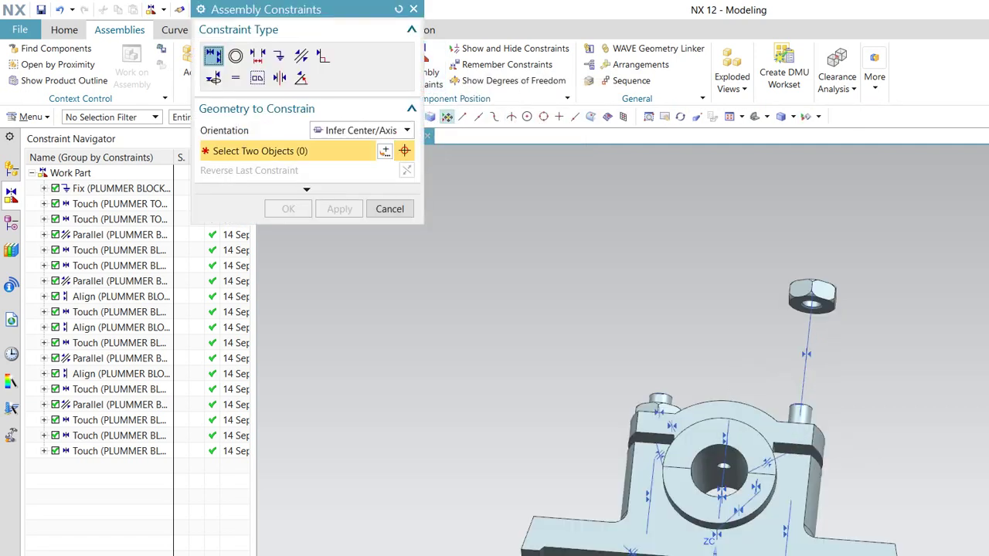
scroll(846, 334, down, 2)
click(796, 282)
middle_drag(795, 282, 796, 255)
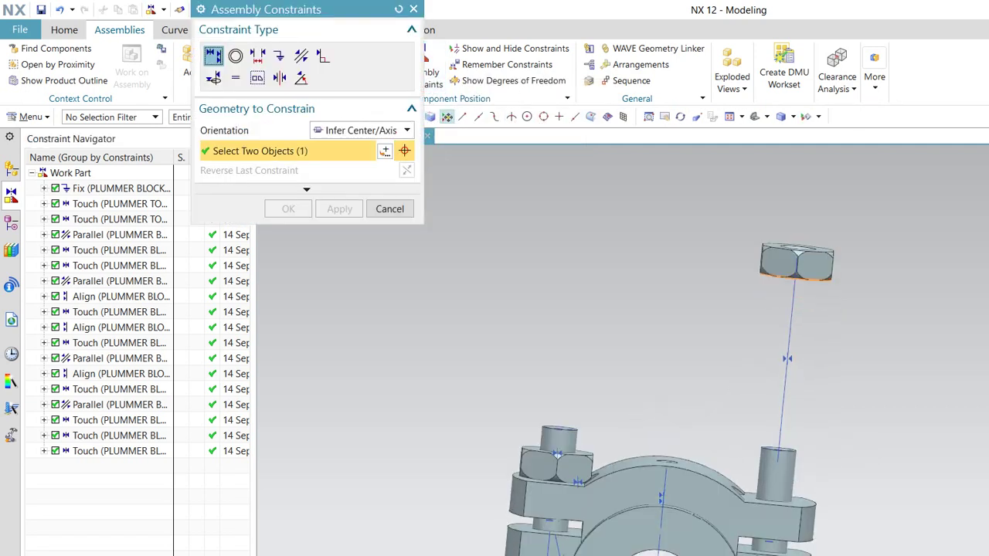
click(772, 495)
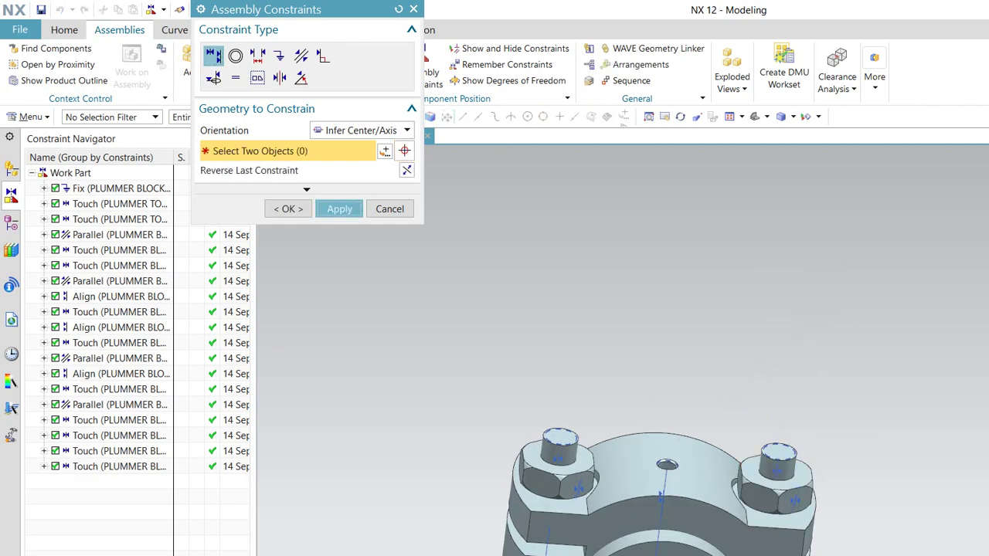
click(390, 208)
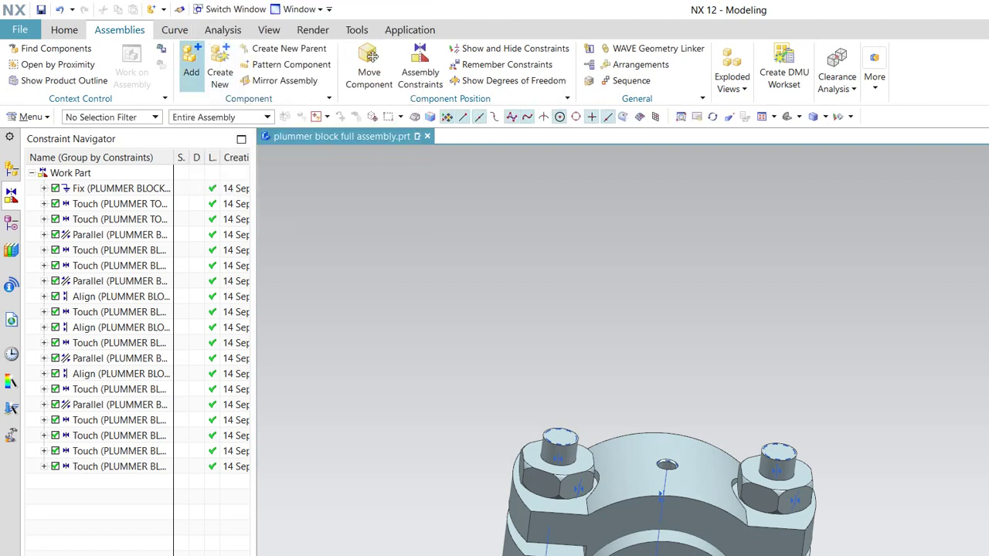
- Load plummer block lock nut.prt as the component to add
click(191, 65)
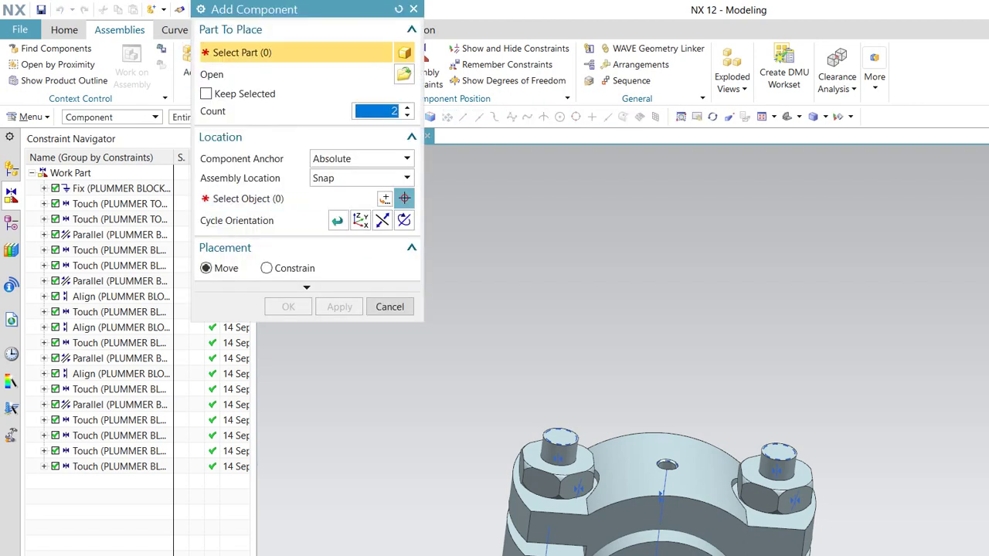
click(403, 74)
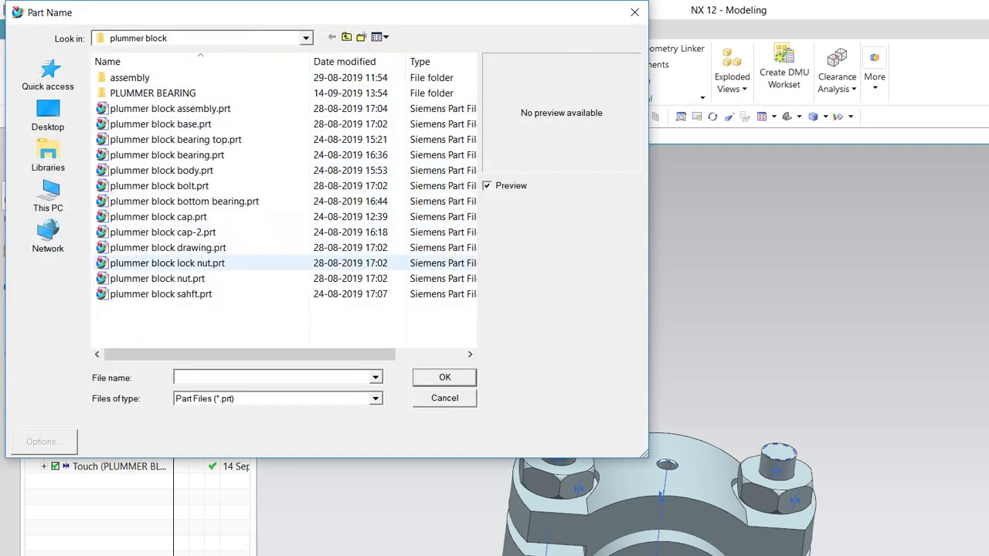
click(167, 263)
double_click(167, 263)
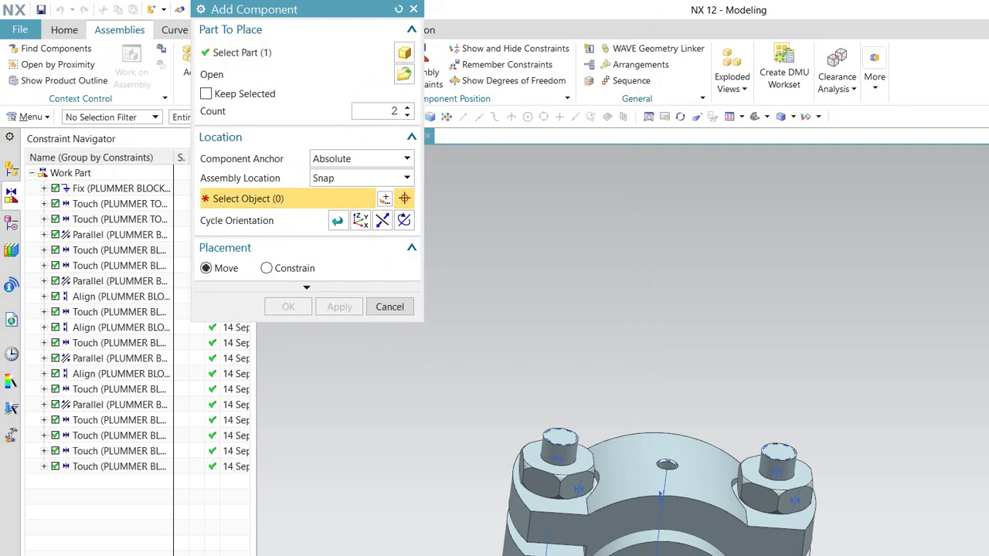
- Place the lock nuts above the plummer block, tilted about their X axis
click(566, 331)
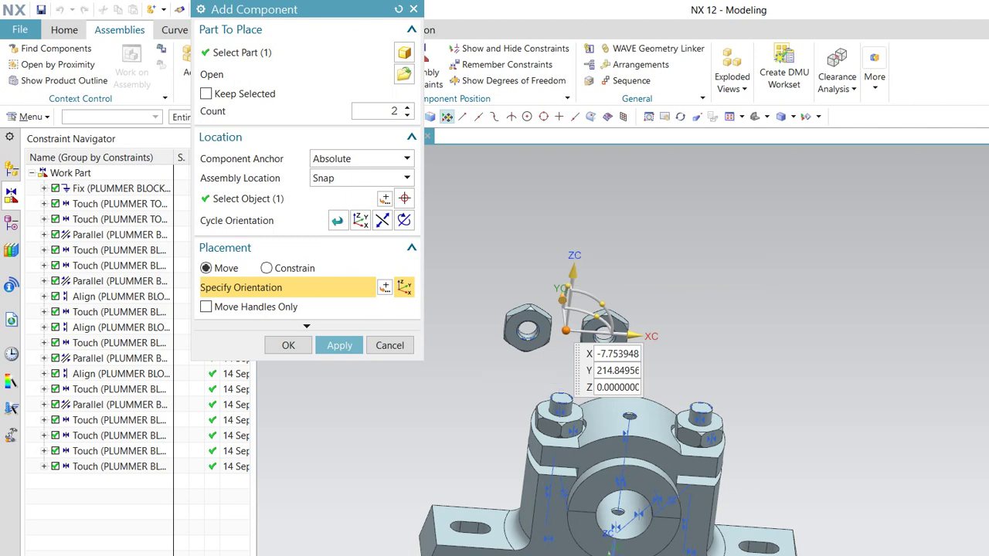
middle_drag(556, 250, 618, 278)
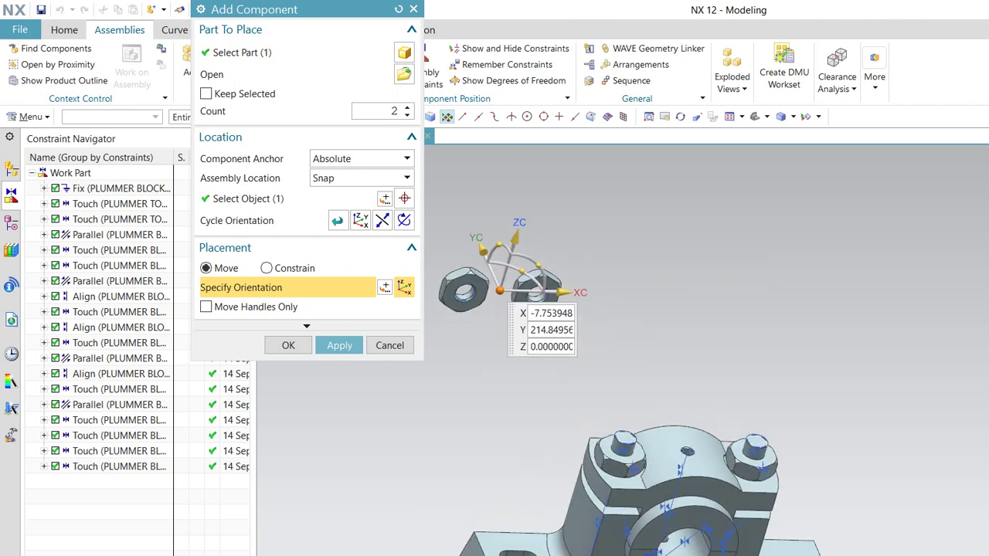
drag(492, 233, 550, 205)
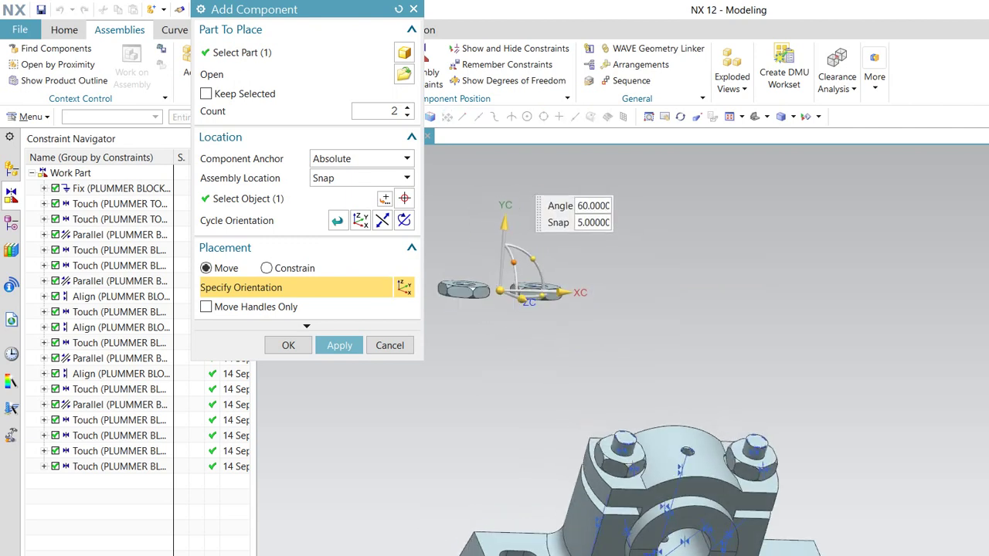
click(339, 345)
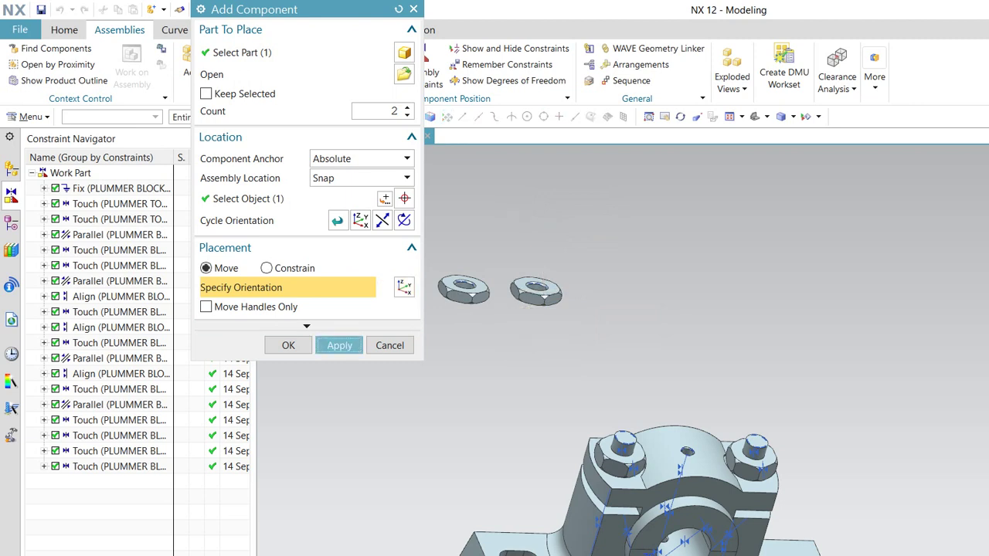
click(388, 304)
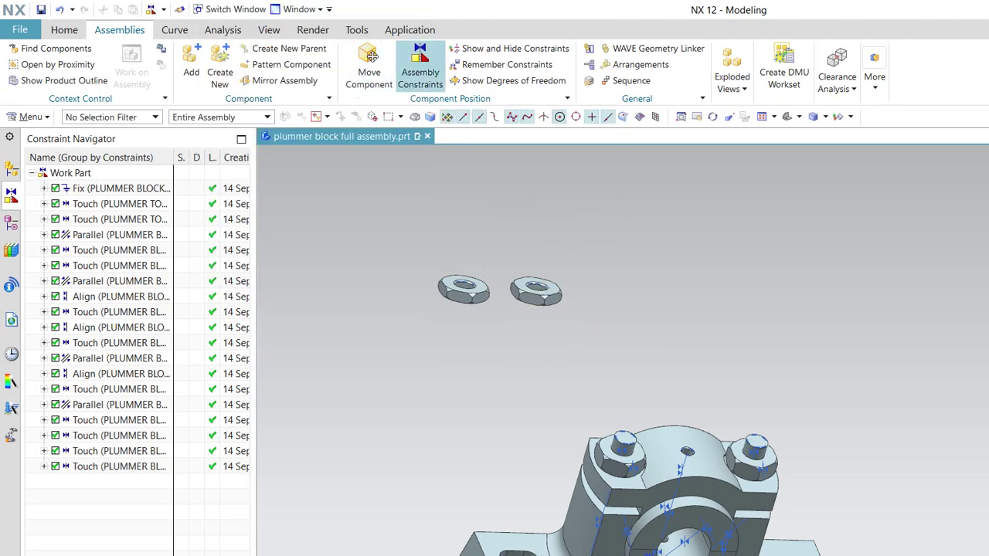
- Align the left lock nut's centre axis with the left bolt's axis
click(421, 68)
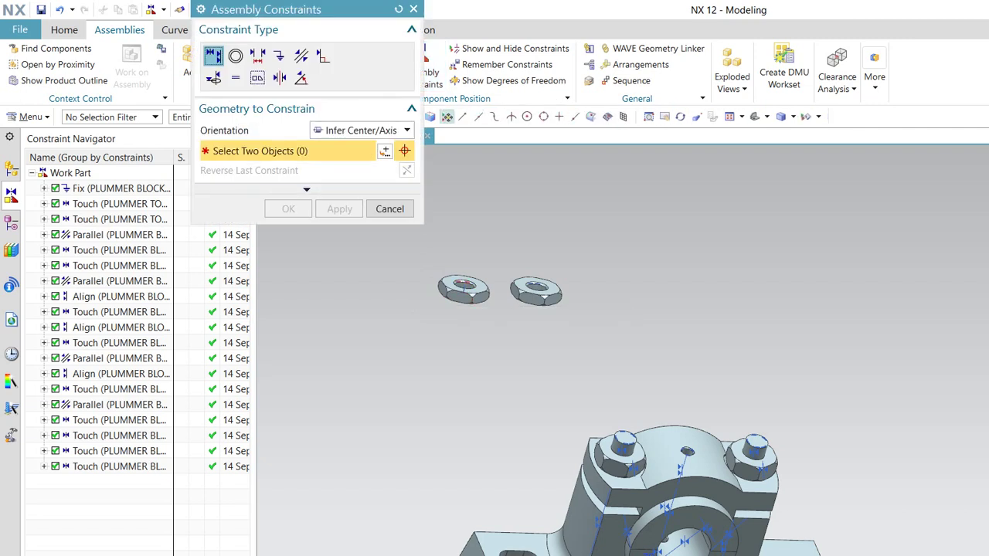
click(463, 286)
click(624, 440)
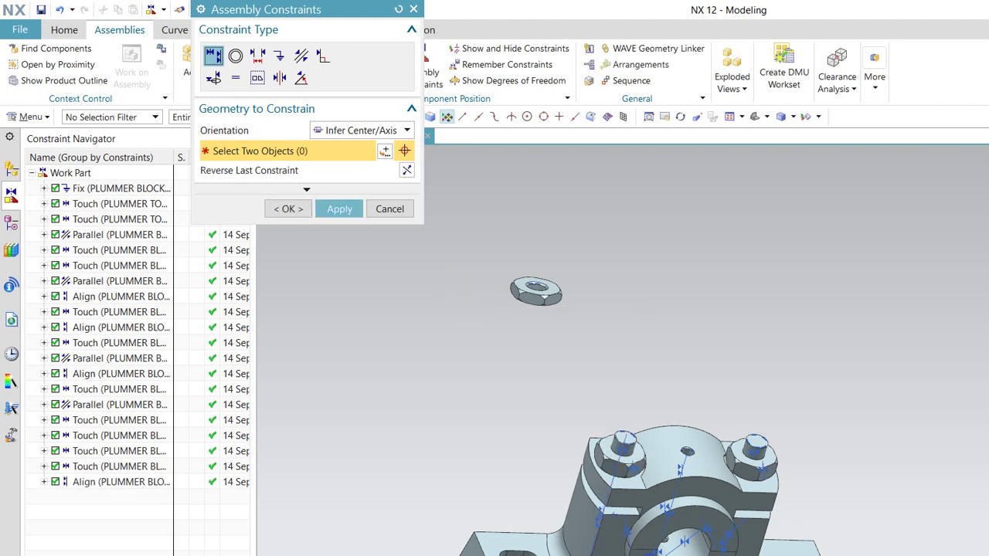
click(339, 208)
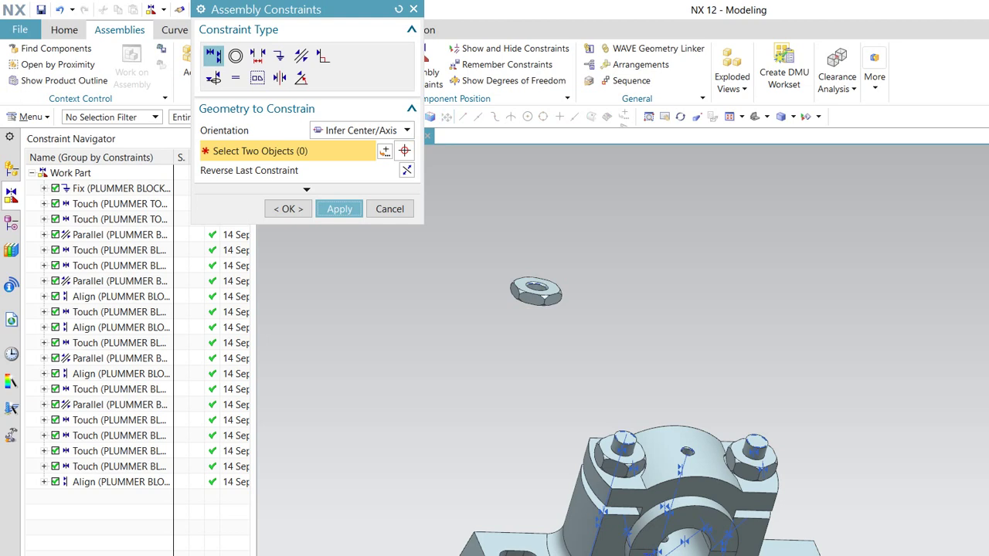
- Seat the left lock nut face-to-face on top of the left bolt's existing nut using Prefer Touch
click(361, 129)
click(360, 143)
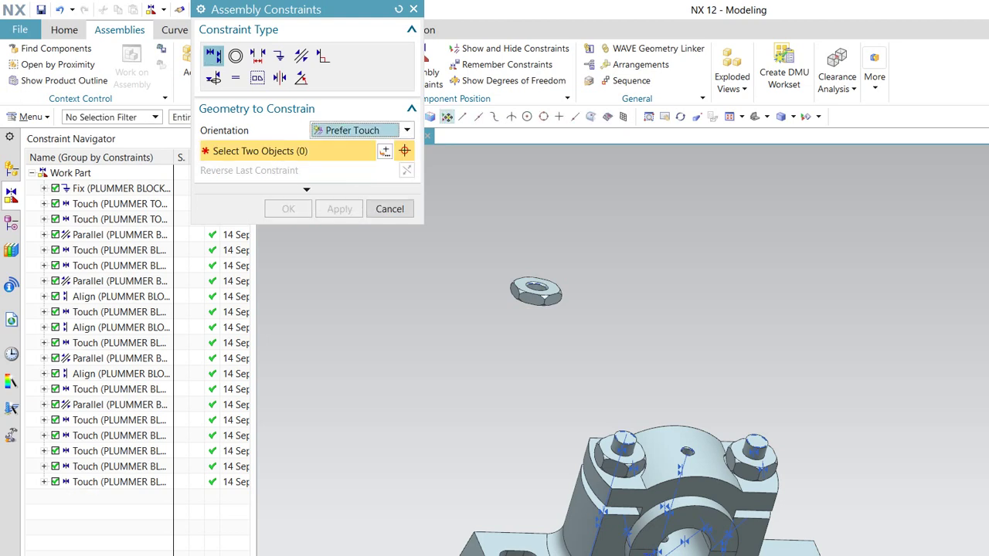
scroll(610, 452, down, 3)
middle_drag(618, 464, 680, 432)
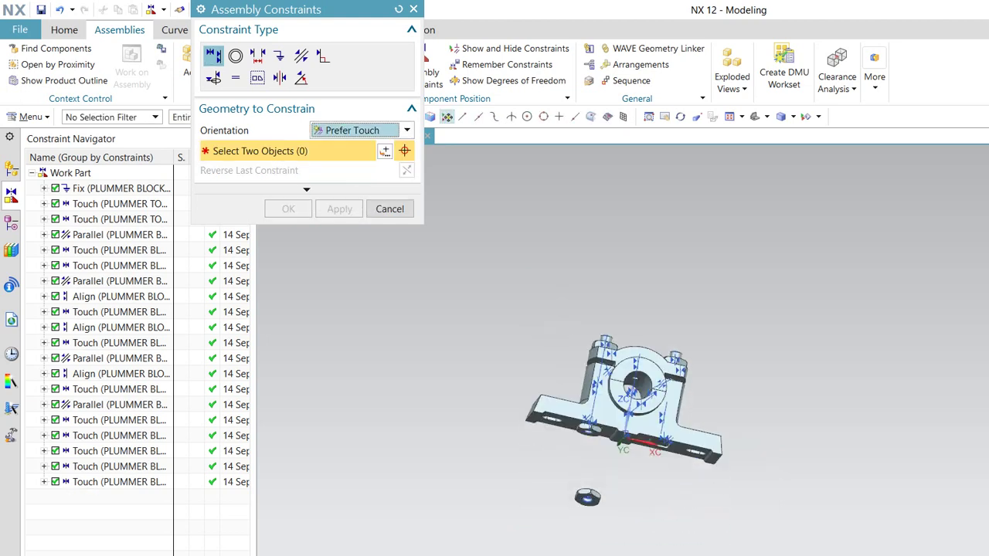
scroll(744, 386, up, 5)
scroll(803, 464, up, 3)
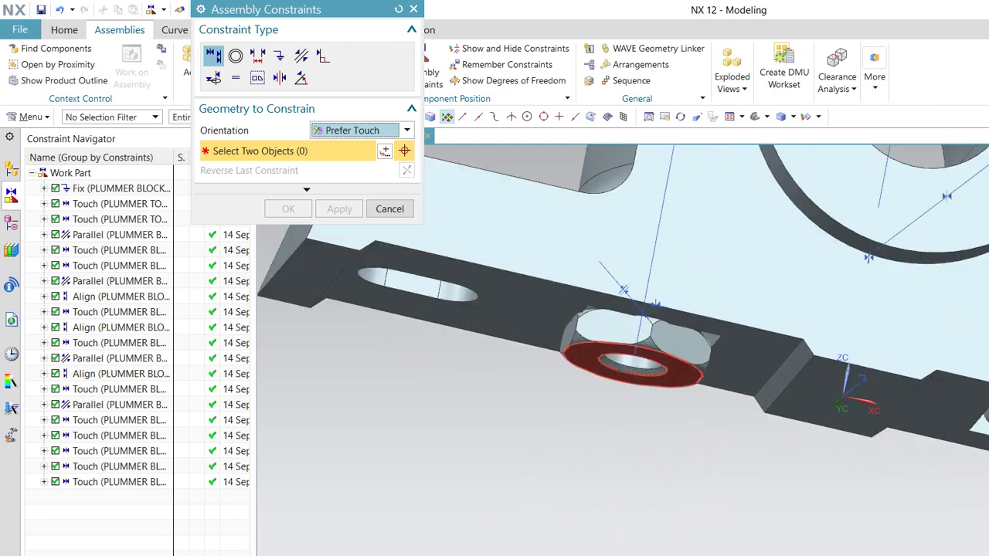
click(309, 306)
scroll(795, 471, down, 3)
scroll(734, 340, down, 1)
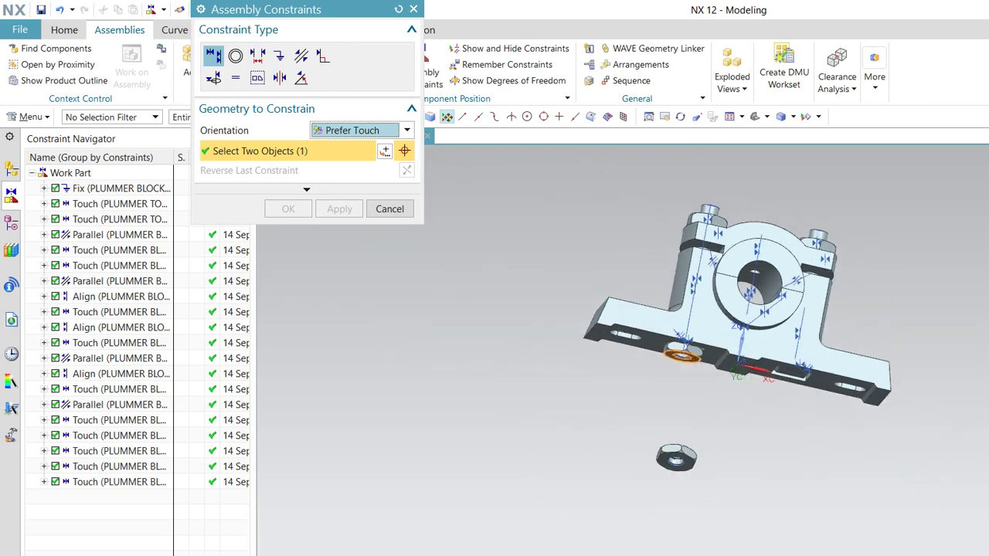
middle_drag(734, 340, 733, 402)
scroll(709, 389, up, 3)
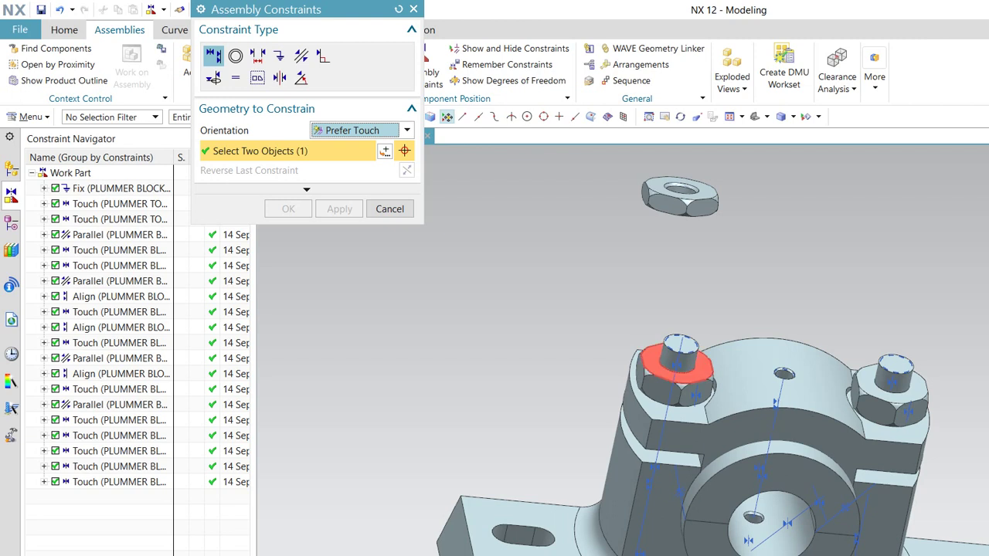
click(677, 367)
click(339, 209)
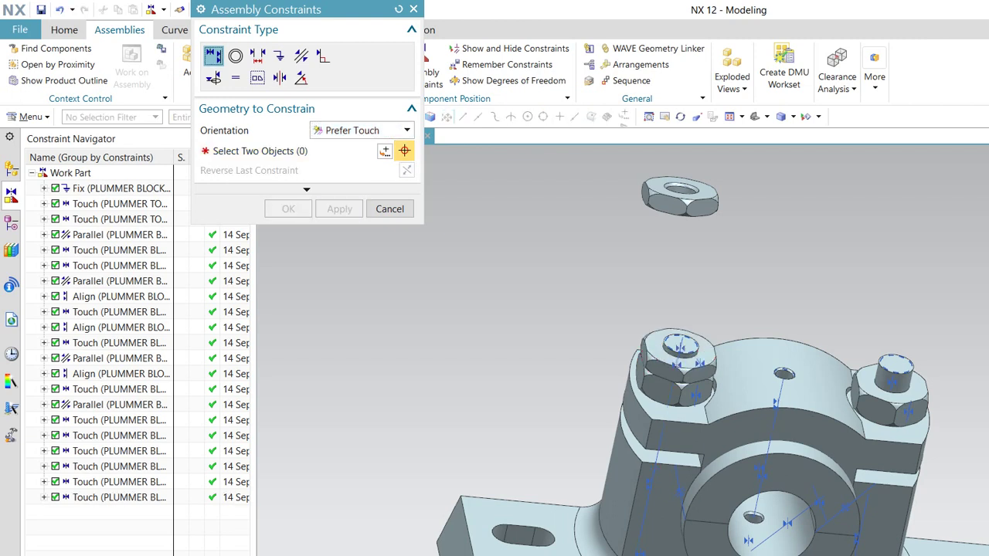
- Align the second lock nut's centre axis with the right bolt using Infer Center/Axis
click(360, 130)
click(359, 189)
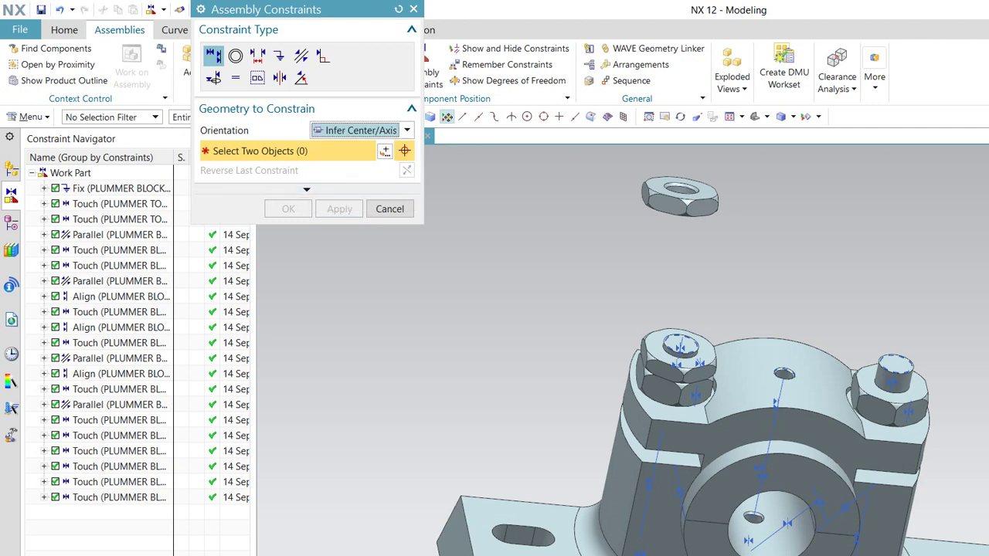
click(679, 196)
click(896, 360)
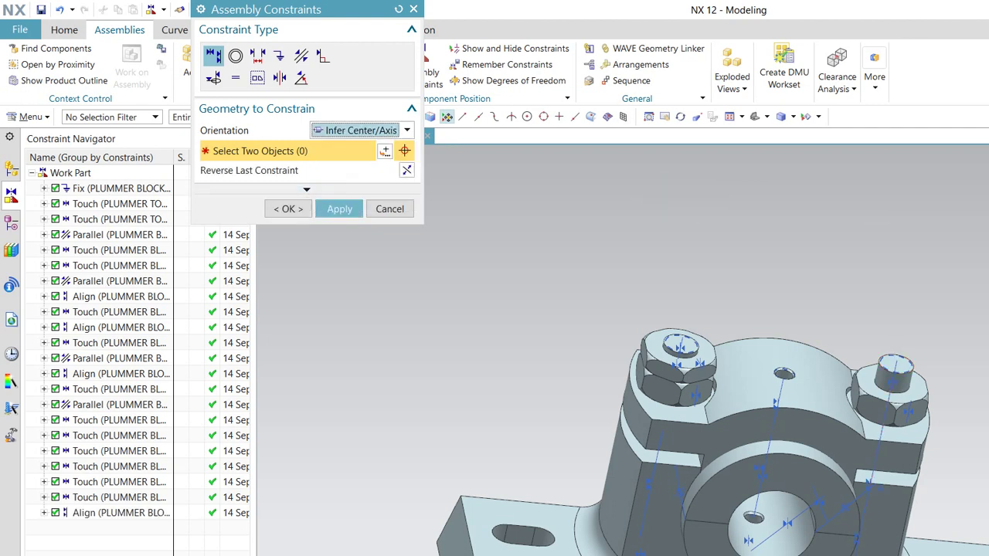
click(339, 208)
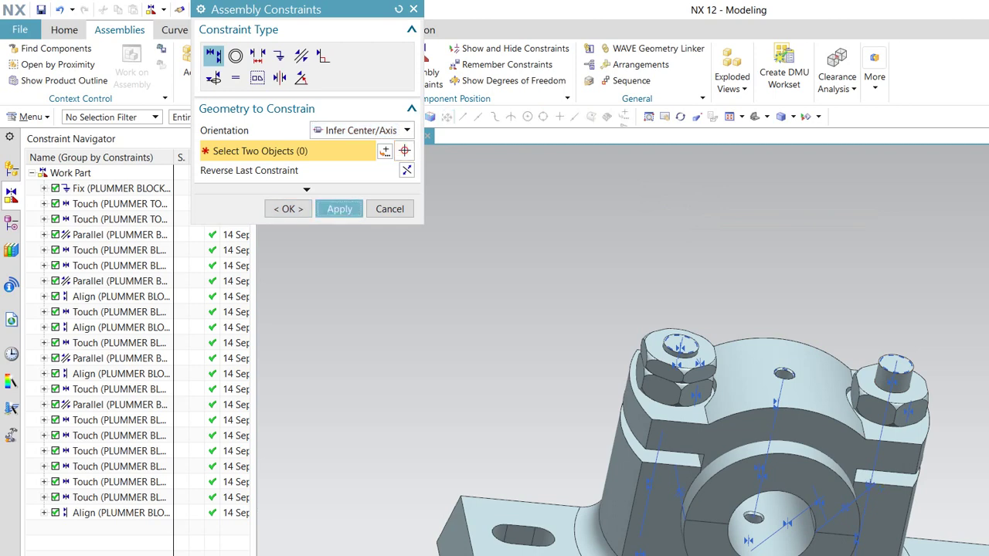
- Touch the second lock nut onto the right bolt's existing nut, then close the dialog
scroll(886, 552, down, 5)
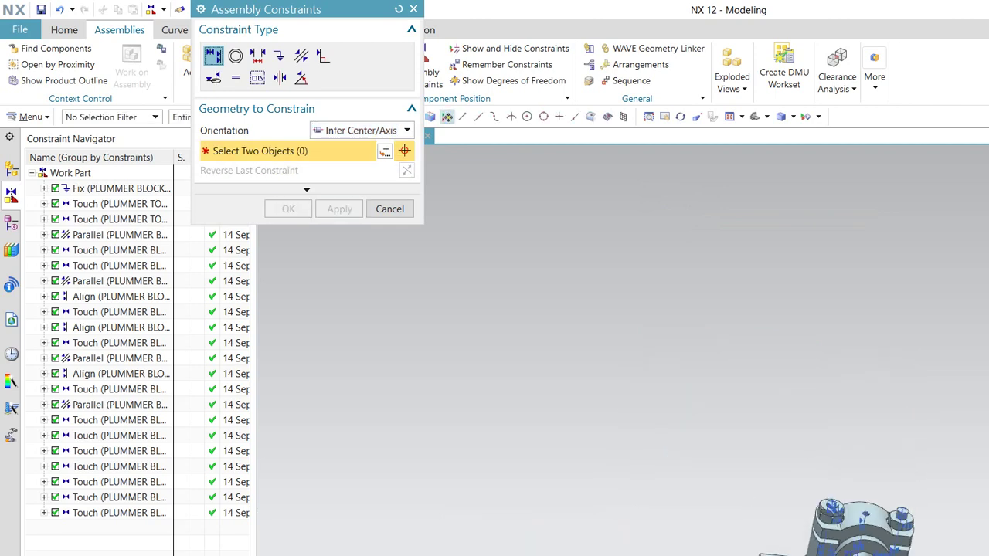
scroll(885, 552, up, 5)
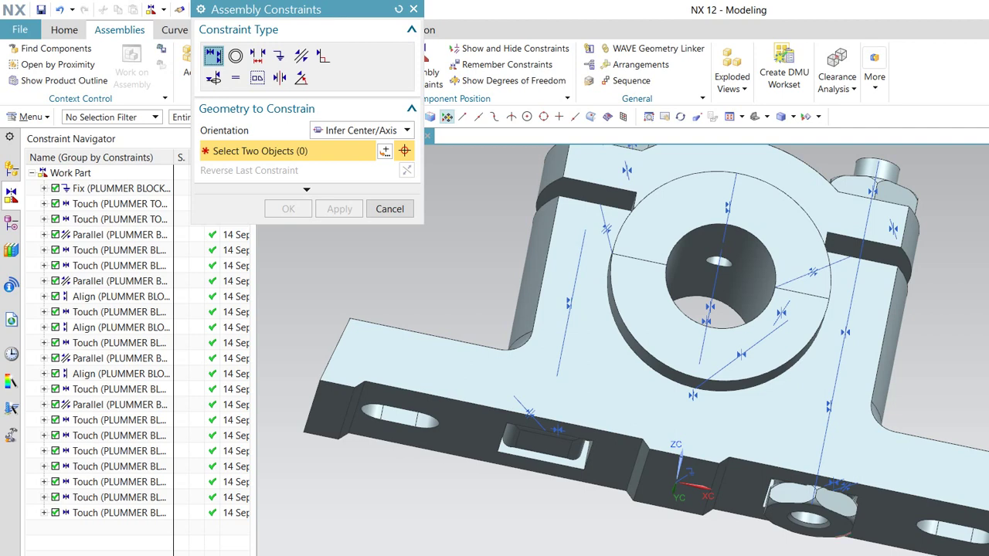
click(840, 531)
scroll(842, 533, down, 4)
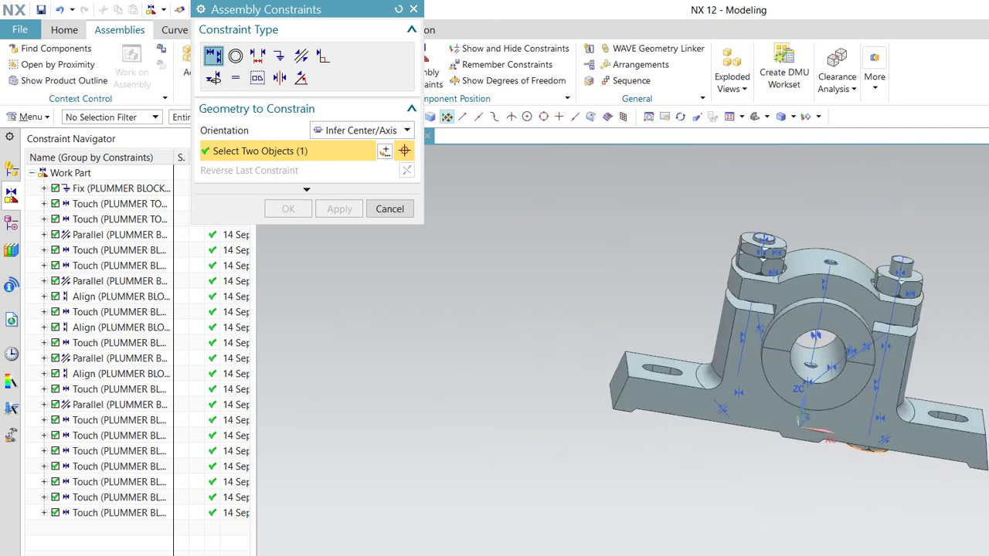
middle_drag(842, 533, 842, 517)
click(900, 271)
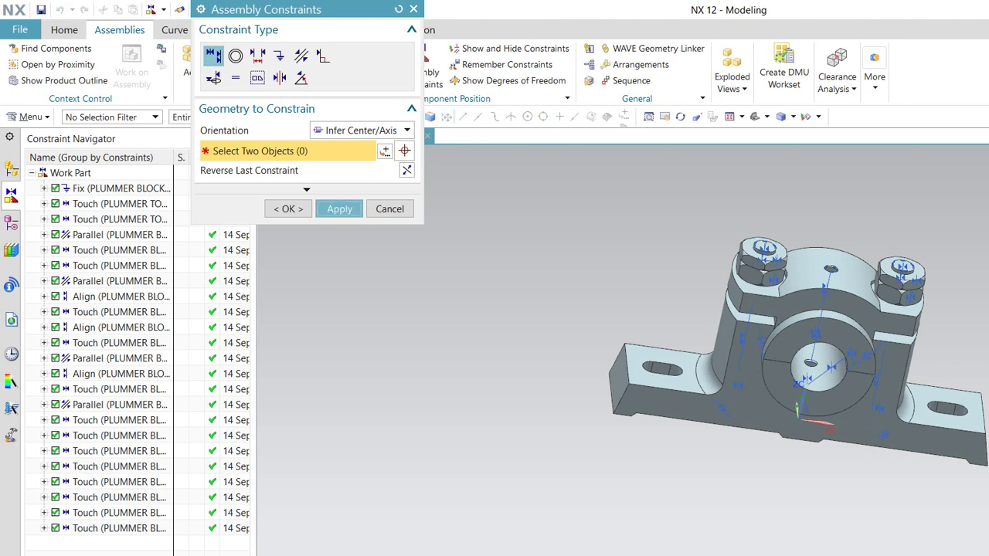
click(390, 209)
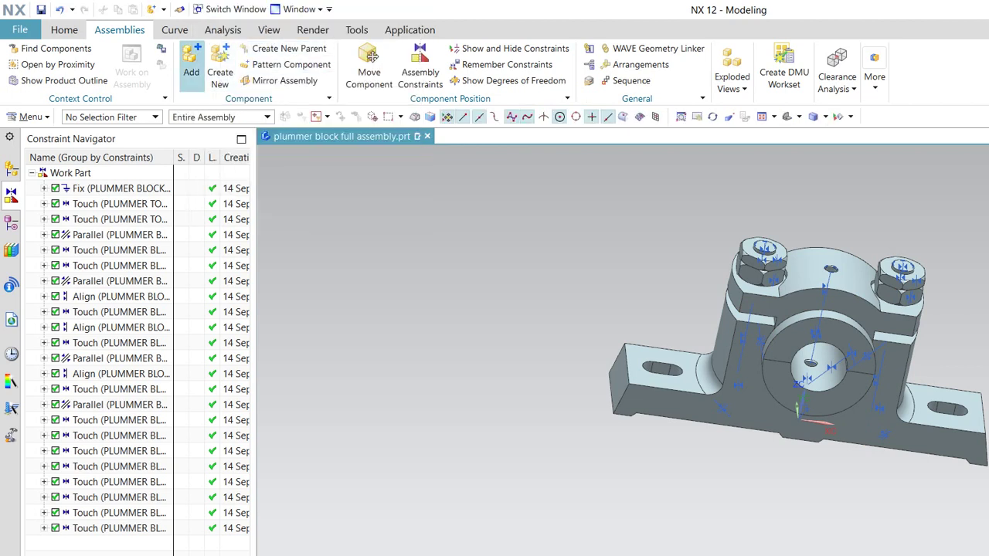
- Add one copy of plummer block sahft.prt, placed below the block
click(190, 66)
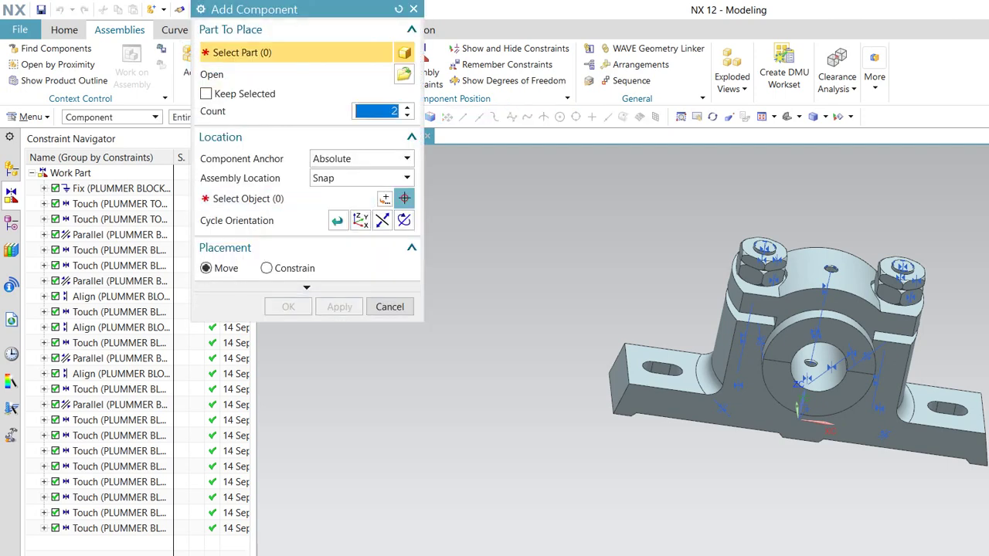
click(403, 73)
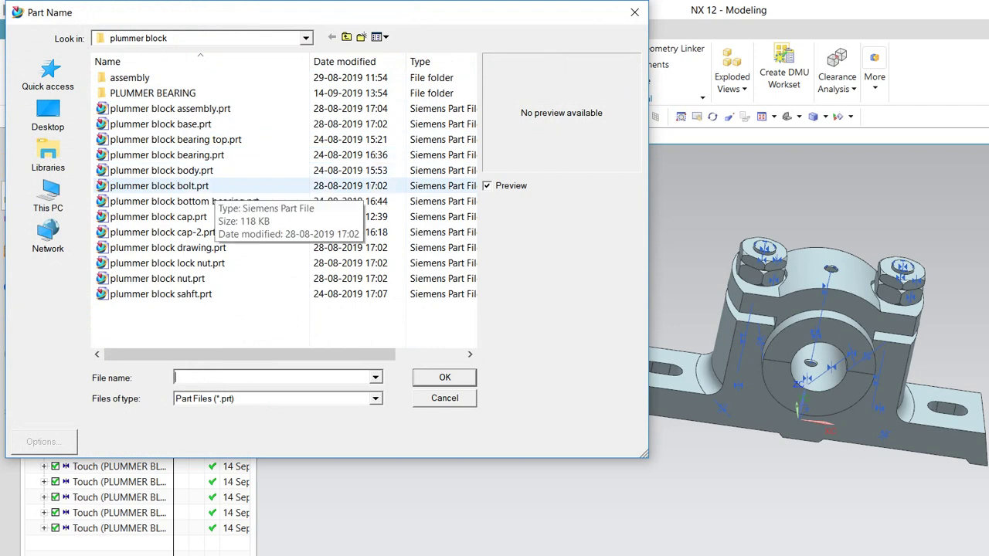
click(161, 294)
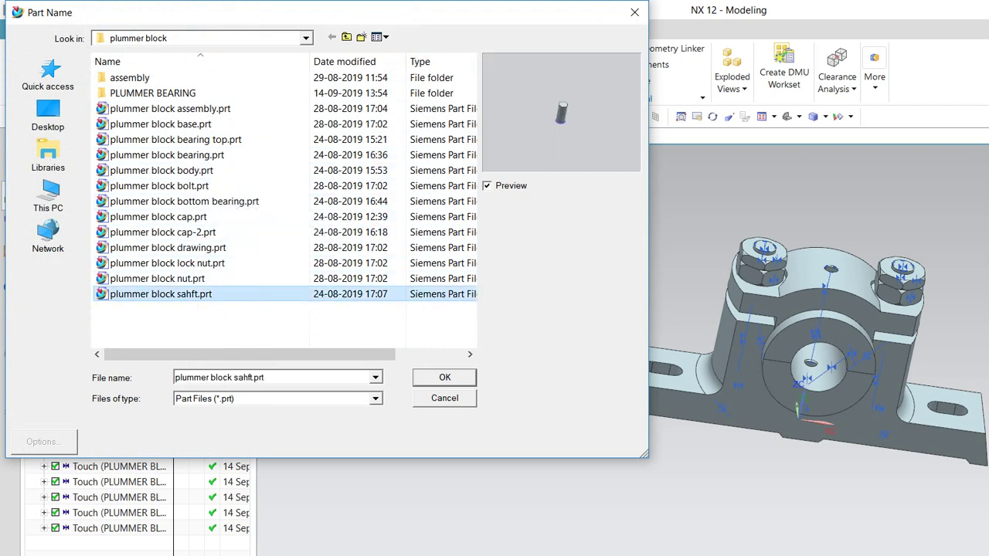
key(Return)
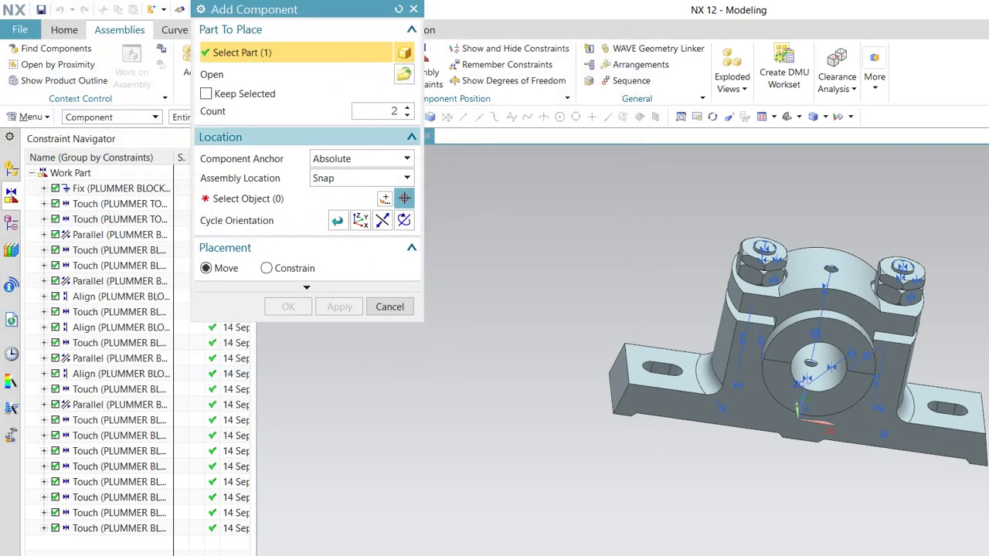
text(1)
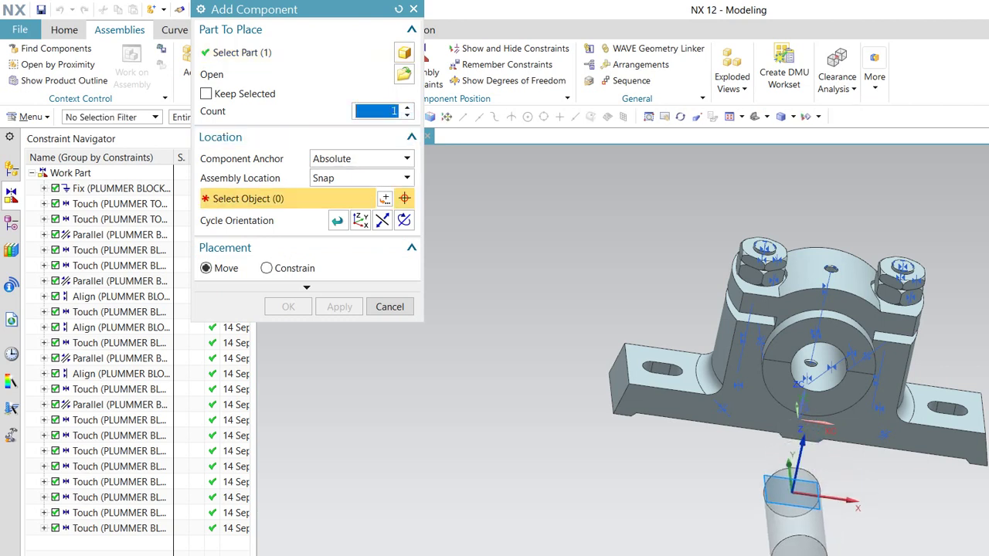
click(796, 527)
click(339, 346)
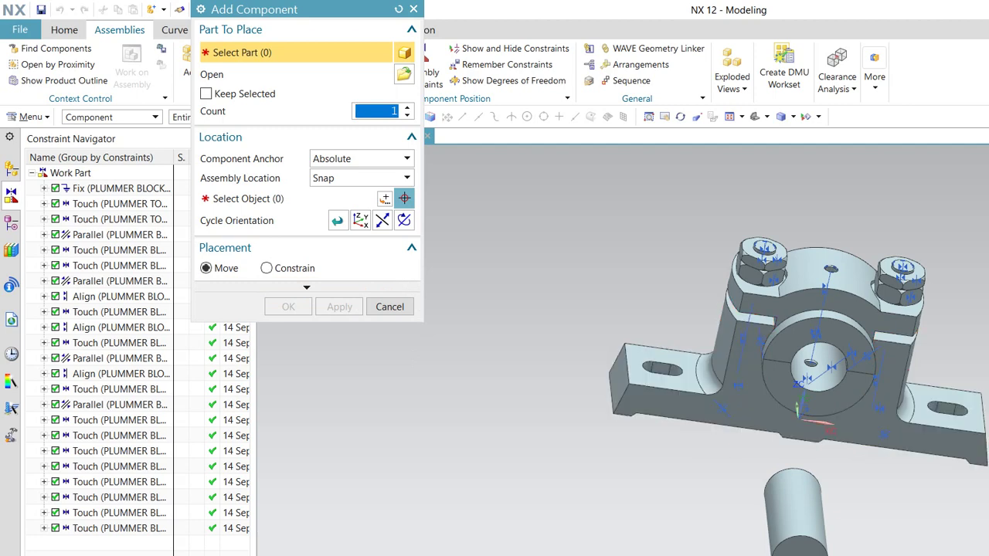
click(390, 306)
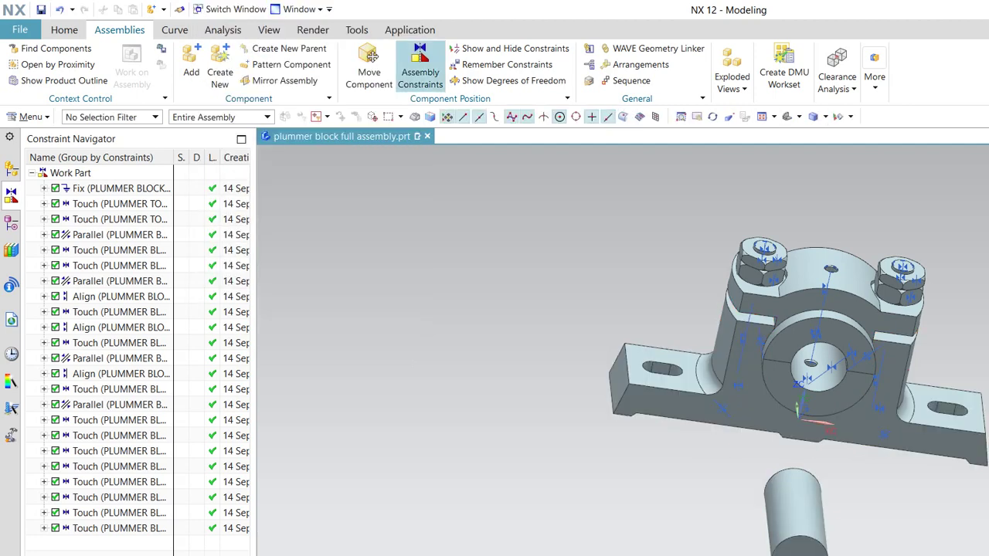
- Align the shaft's centre axis with the bearing bore centreline using Infer Center/Axis
click(420, 68)
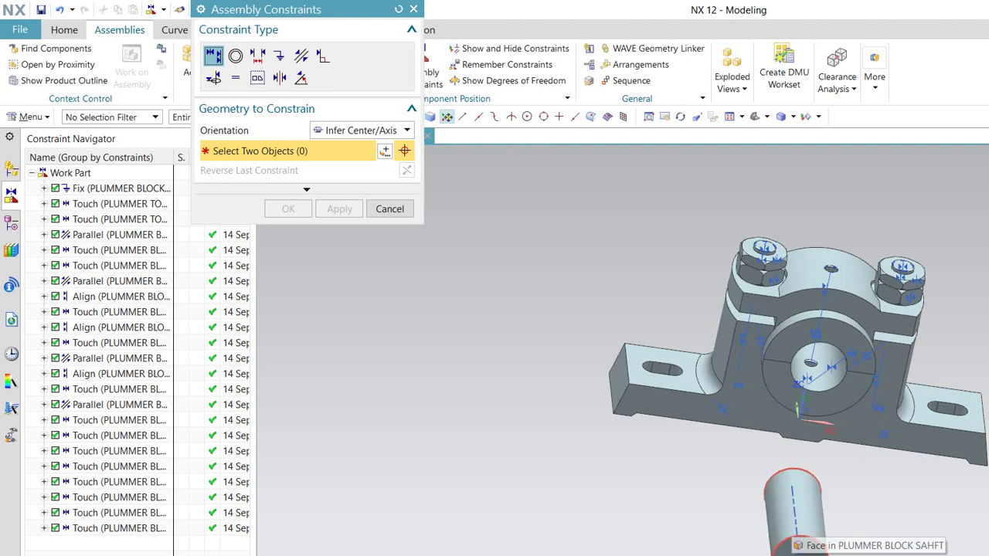
click(788, 527)
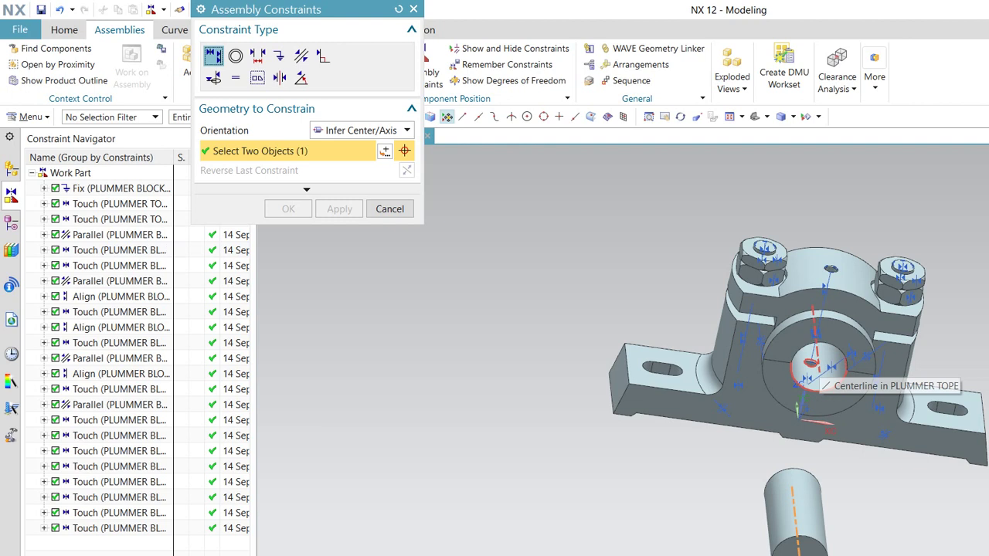
click(811, 374)
click(888, 377)
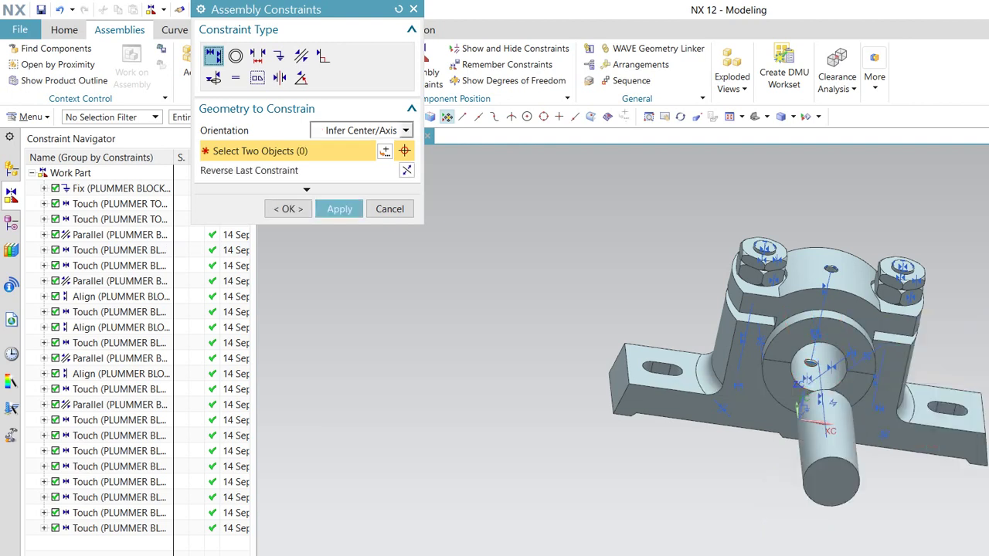
click(339, 209)
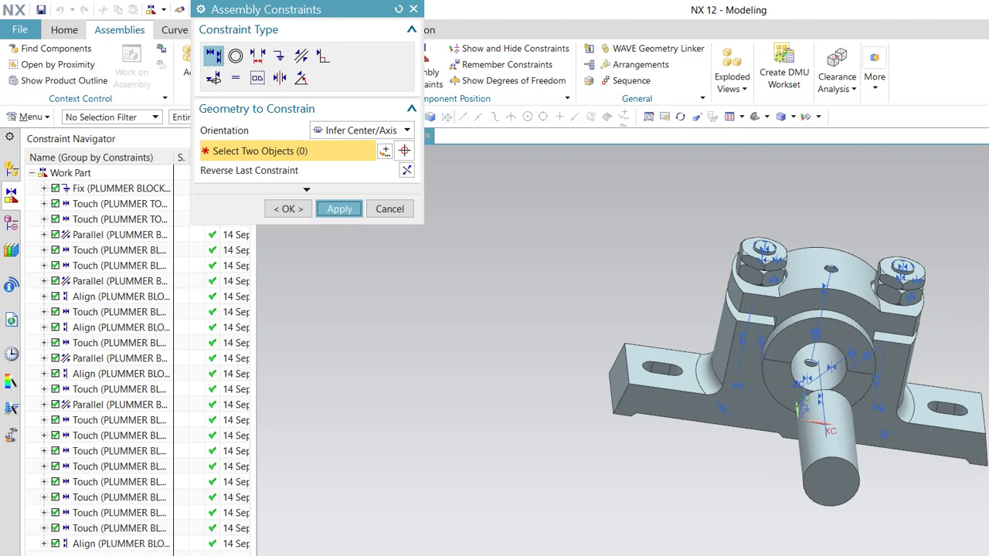
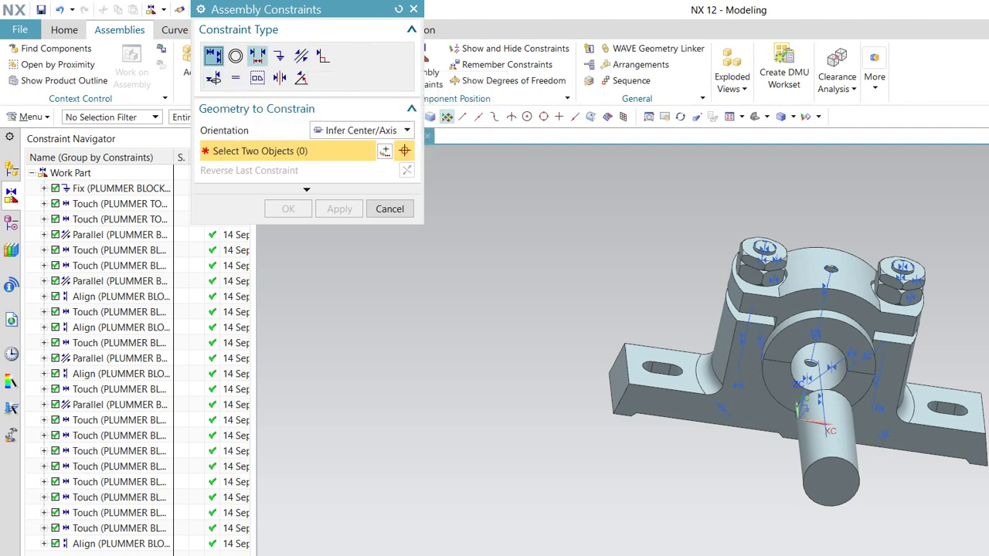
- Apply a 10 mm distance constraint between the shaft's end face and the plummer block's top face
click(257, 56)
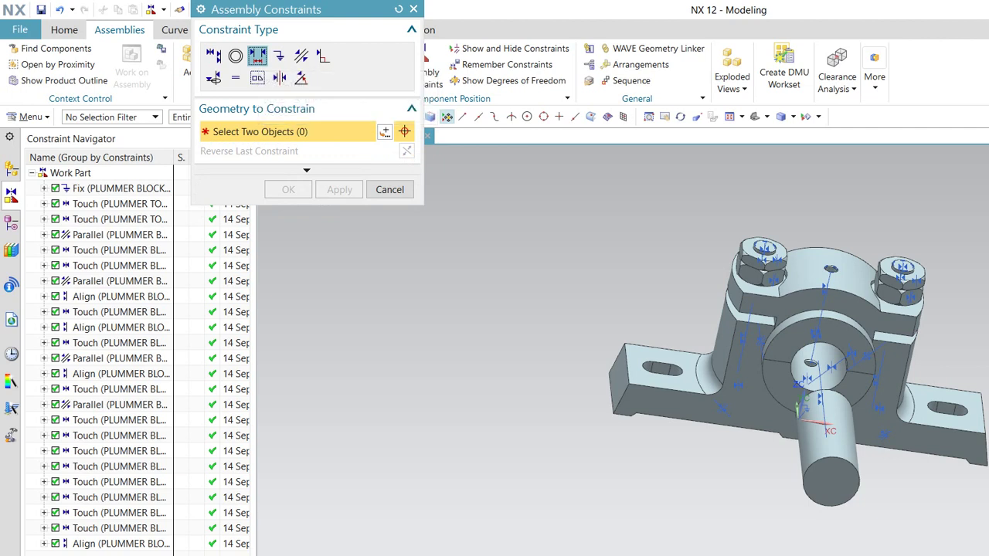
click(830, 480)
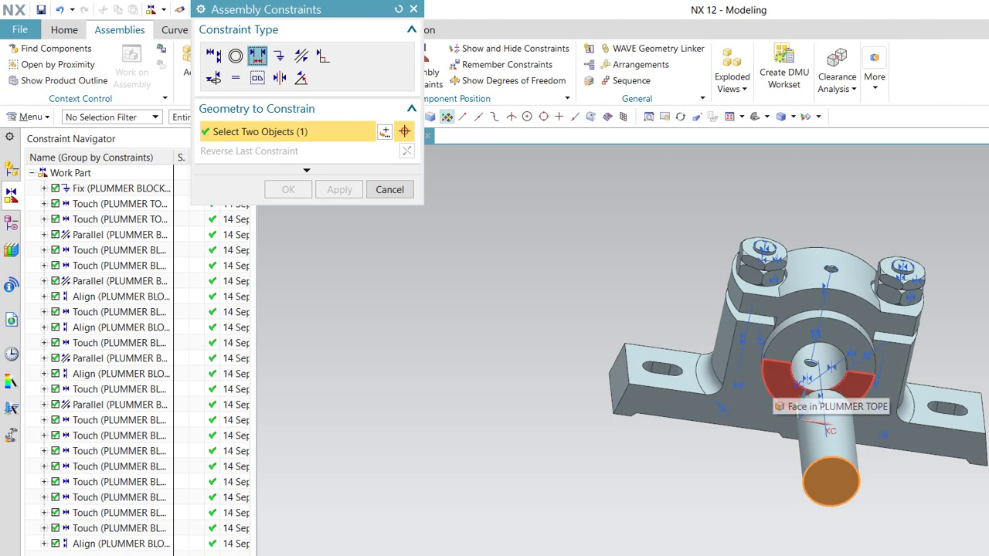
click(800, 384)
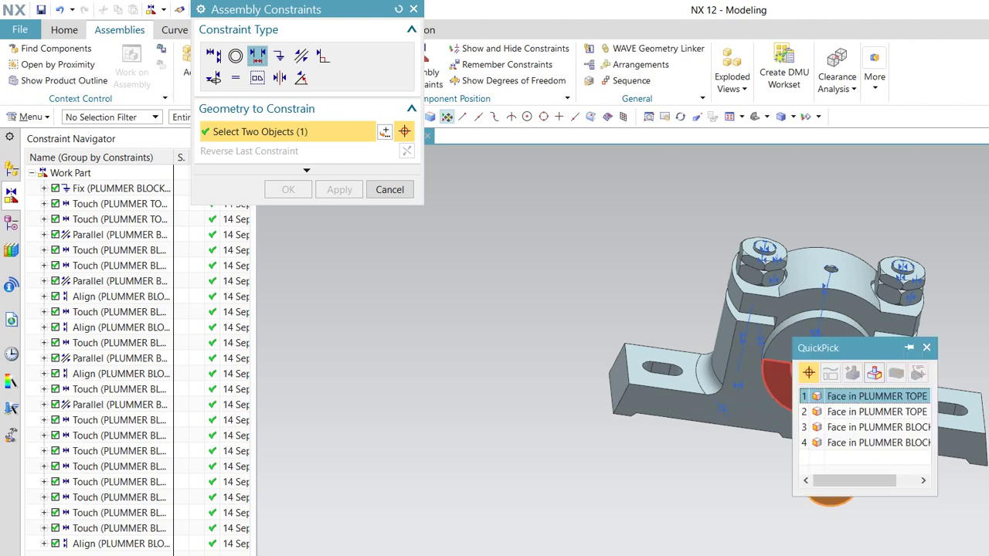
click(873, 415)
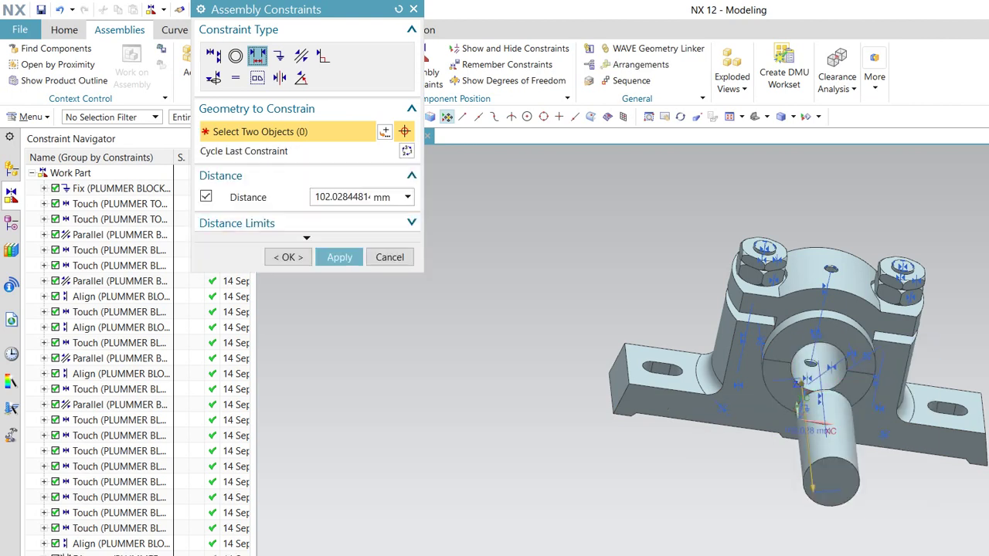
click(334, 197)
double_click(335, 197)
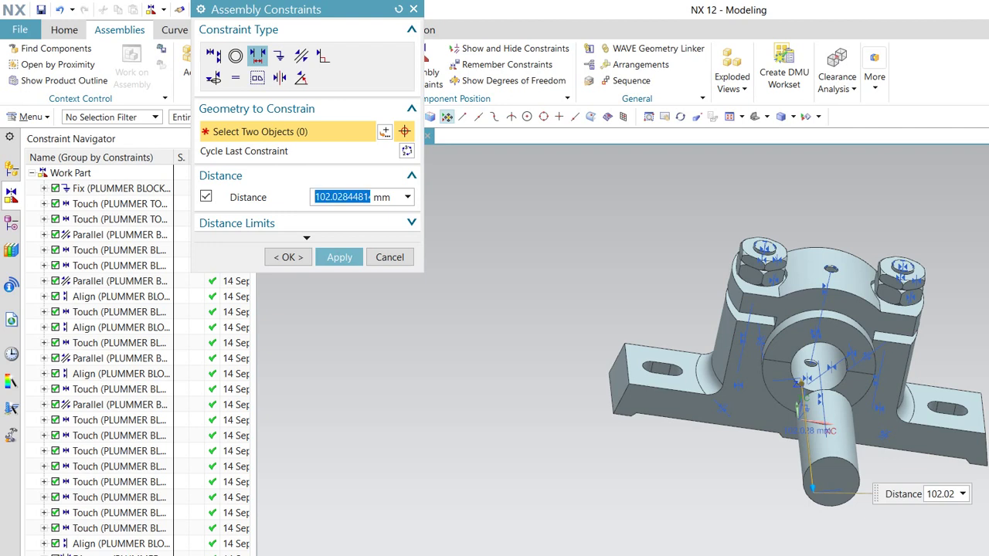
text(10)
key(Return)
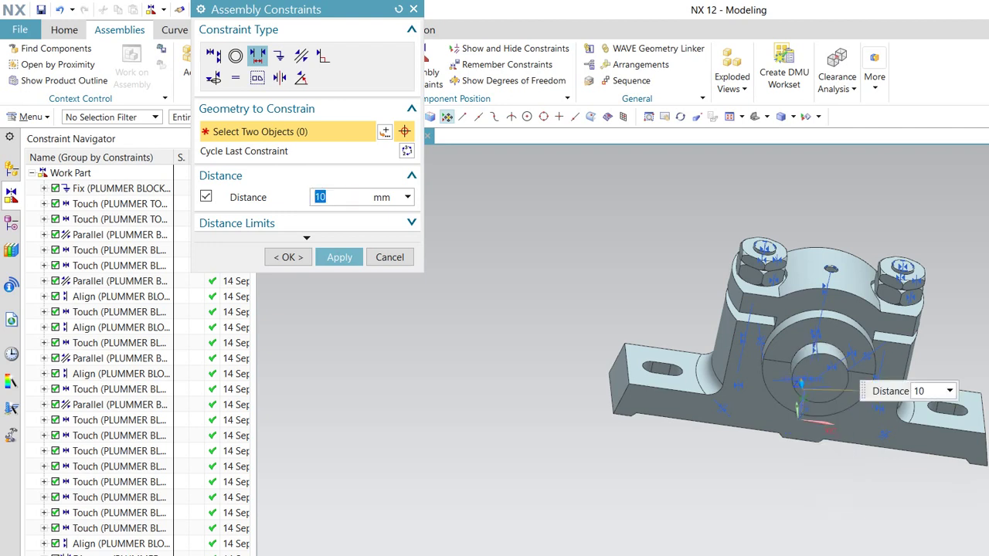
click(339, 256)
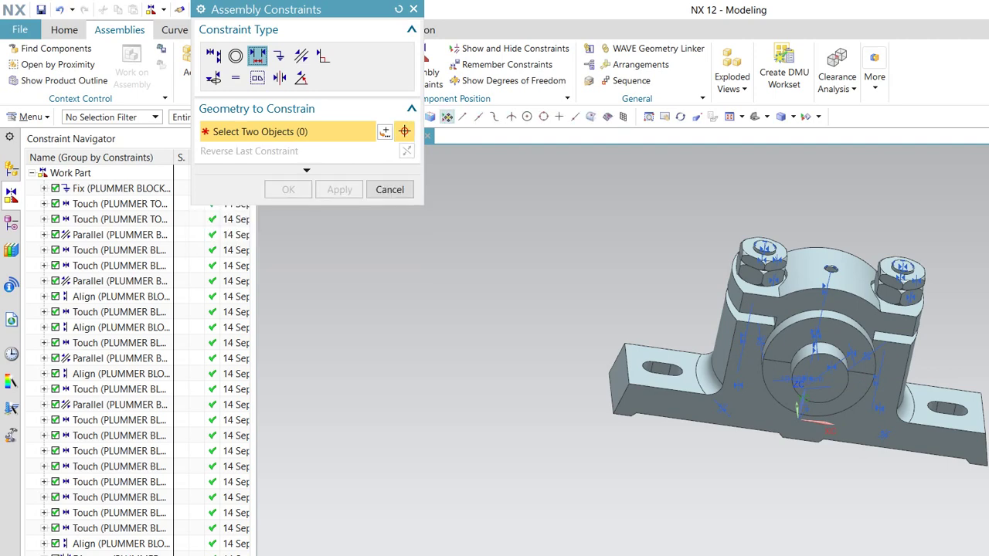
- Close the constraints dialog and orbit toward a near-front view to inspect the shaft
click(389, 189)
middle_drag(803, 348, 764, 294)
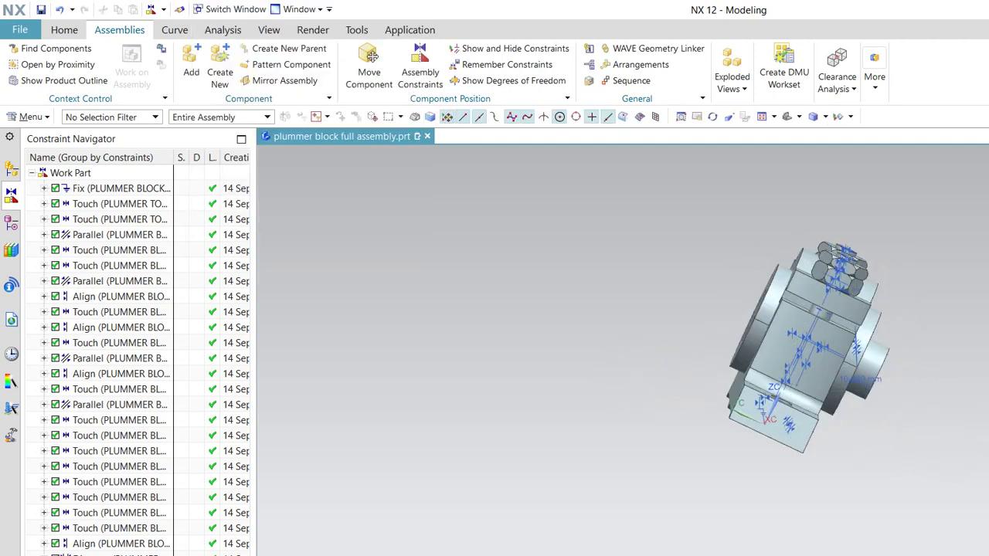
middle_drag(772, 348, 772, 309)
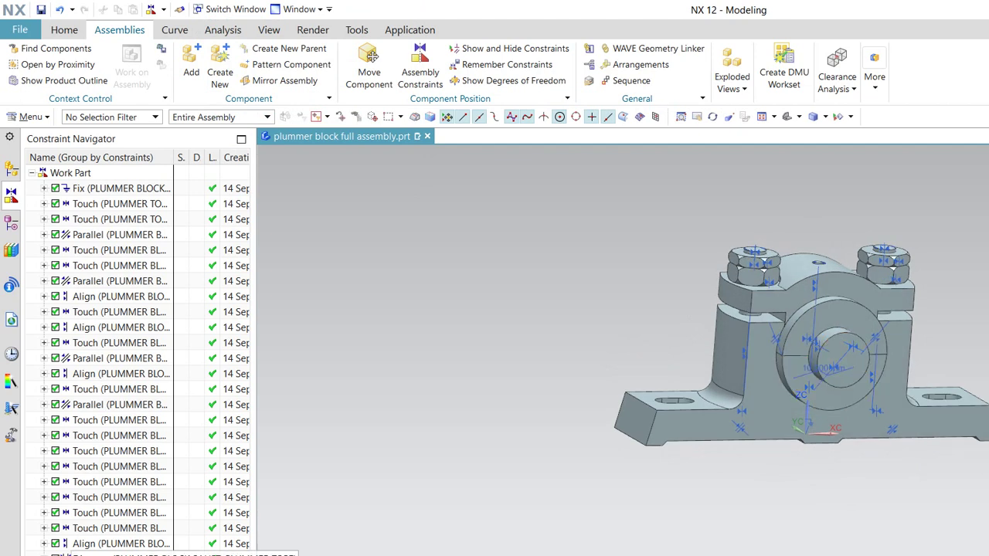
- Re-edit the shaft's distance constraint to 5 mm, apply it, and close the dialog
click(420, 65)
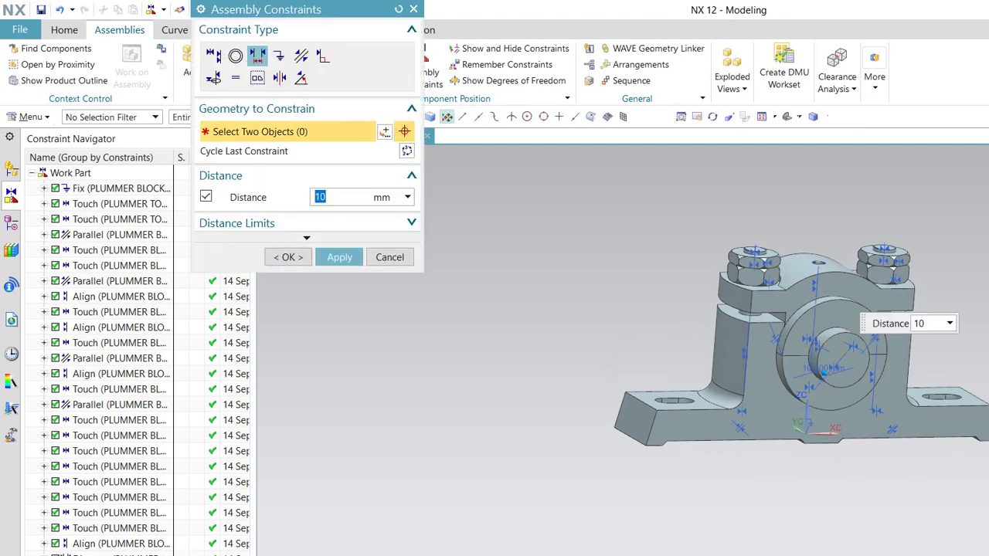
text(5)
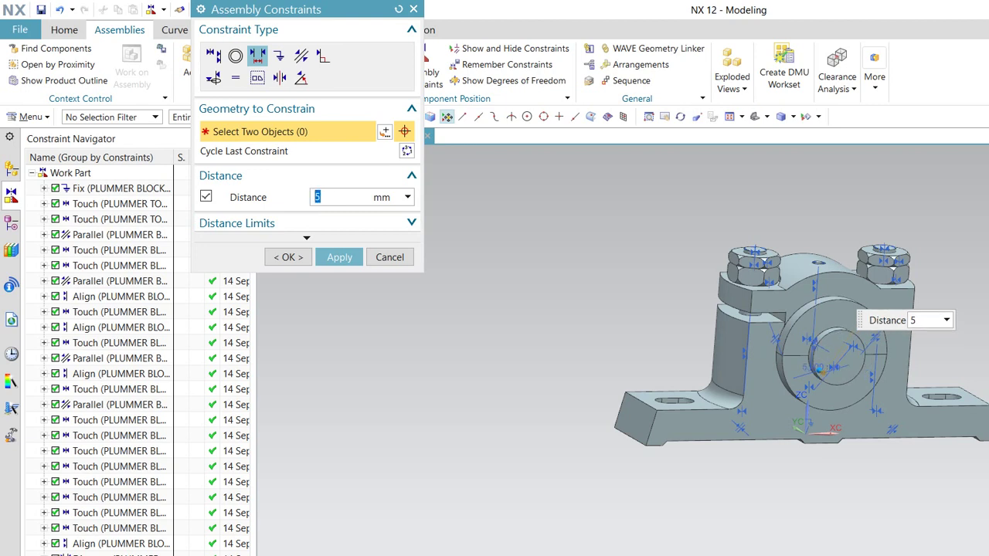
click(339, 256)
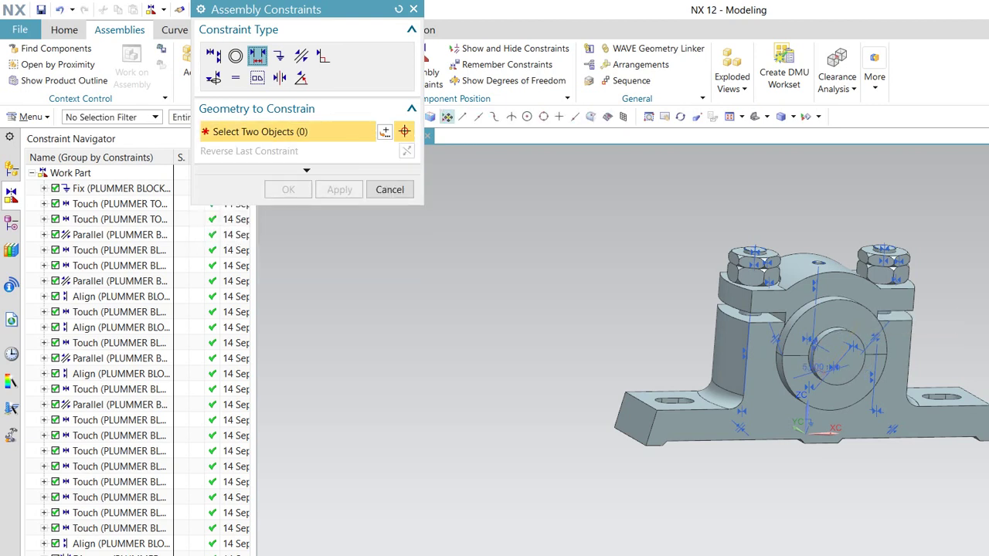
click(389, 189)
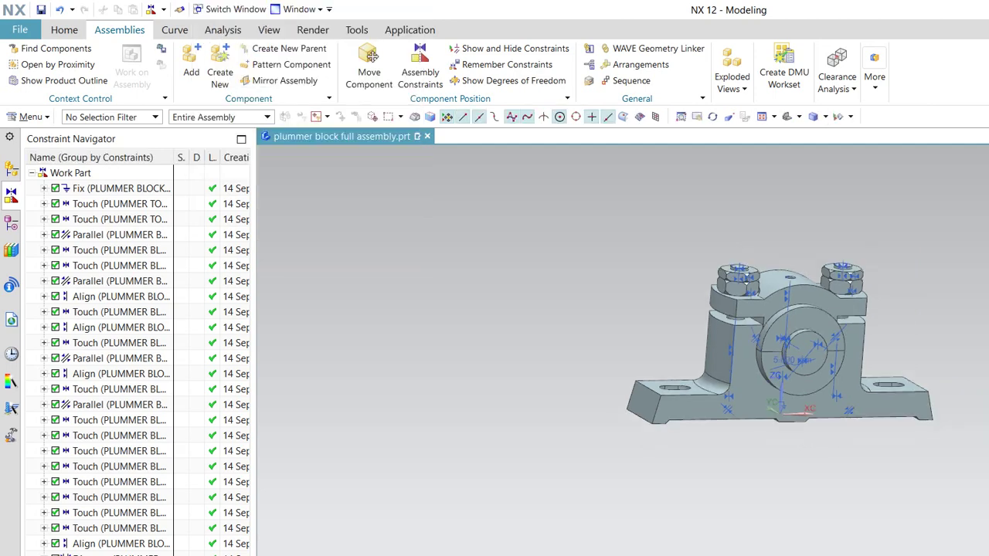
- Orbit the assembly slightly to check the shaft seated 5 mm inside the bore
mouse_move(772, 348)
middle_down()
mouse_move(865, 347)
mouse_move(726, 347)
mouse_move(776, 346)
middle_up()
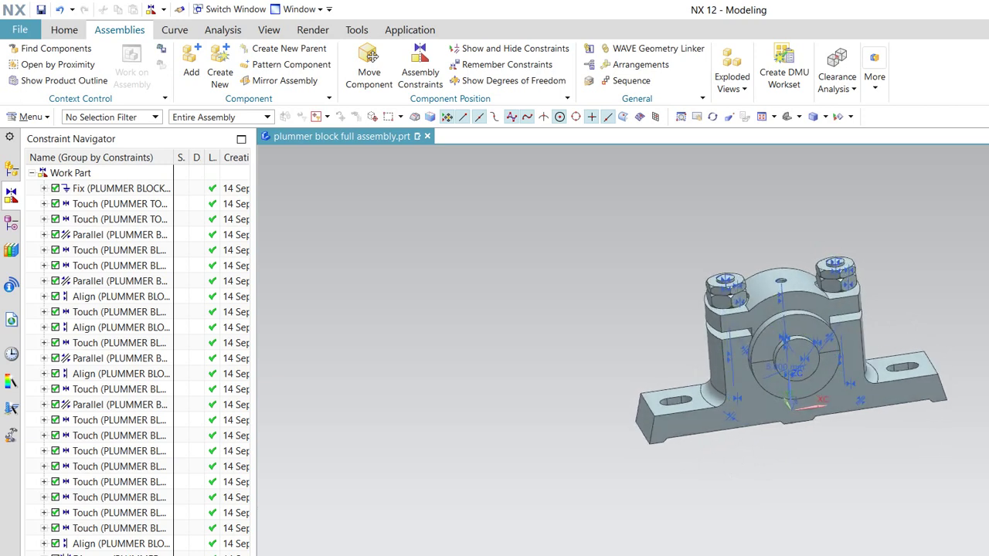